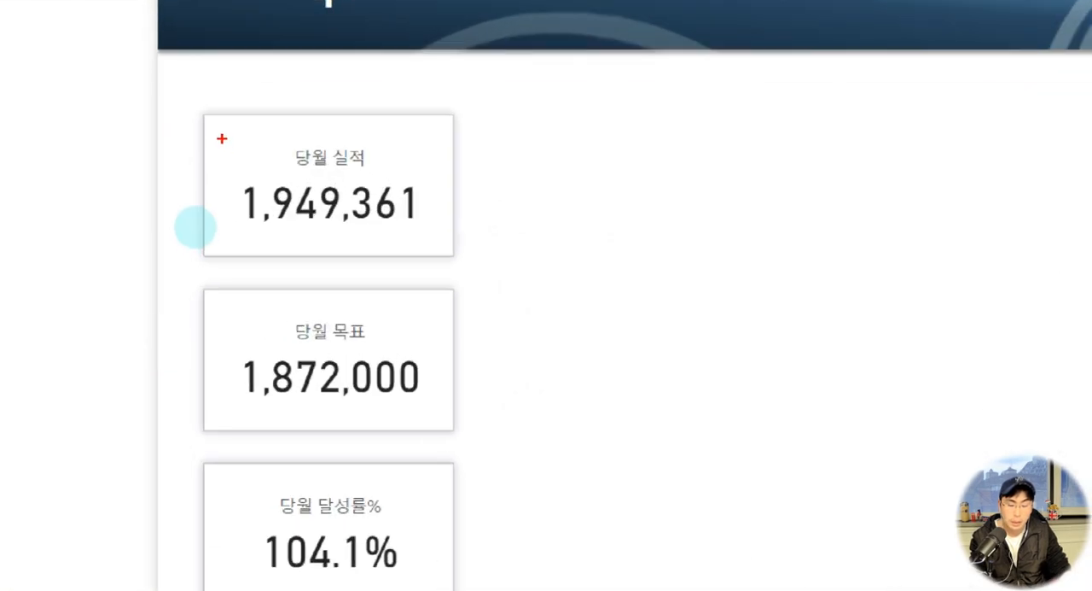
# Examine the 당월 실적, 당월 목표 and 당월 달성률% cards on the finished sales report page.
pyautogui.moveTo(222, 138)
pyautogui.mouseDown()
pyautogui.moveTo(417, 210)
pyautogui.moveTo(438, 237)
pyautogui.mouseUp()
pyautogui.moveTo(217, 311)
pyautogui.mouseDown()
pyautogui.moveTo(287, 370)
pyautogui.moveTo(450, 418)
pyautogui.mouseUp()
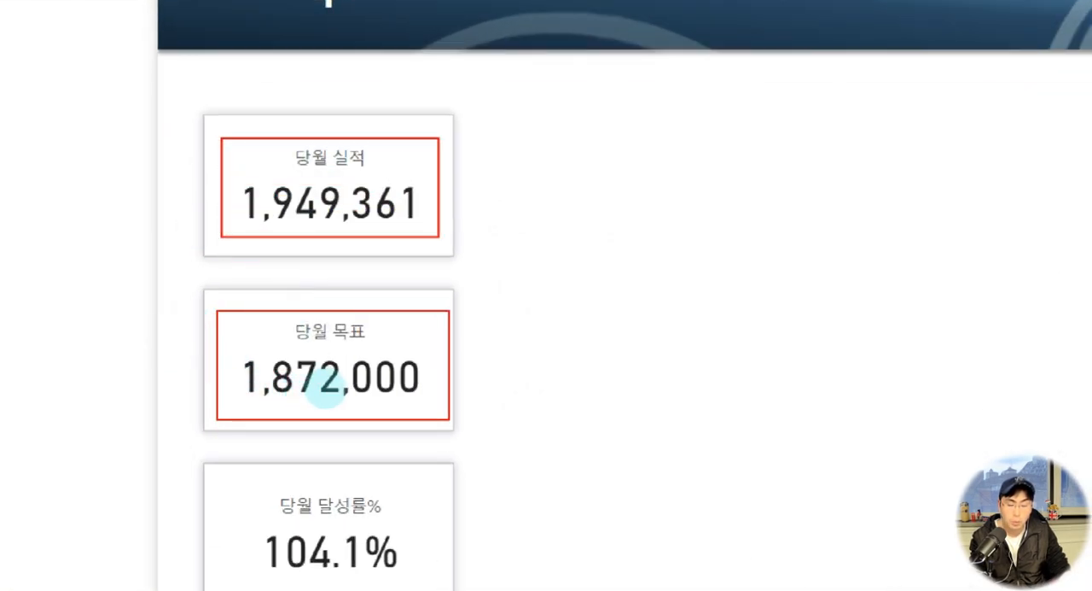
pyautogui.moveTo(478, 185); pyautogui.dragTo(474, 375)
pyautogui.moveTo(394, 529)
pyautogui.mouseDown()
pyautogui.moveTo(235, 531)
pyautogui.moveTo(372, 519)
pyautogui.mouseUp()
pyautogui.press('Escape')
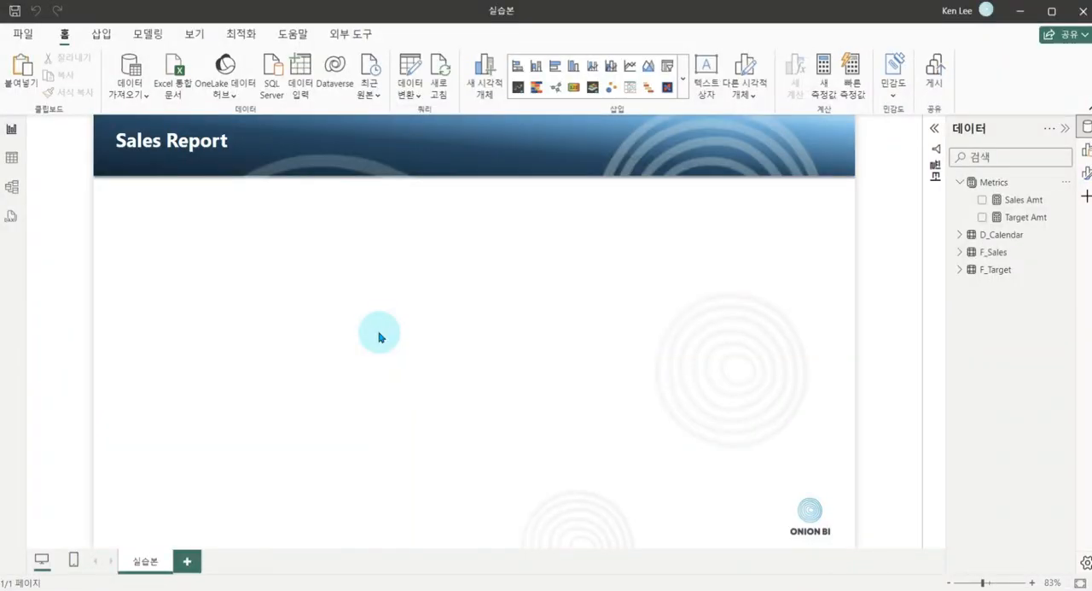
# Examine in the data model how D_Calendar relates to the F_Sales and F_Target tables, with the properties collapsed.
pyautogui.click(13, 189)
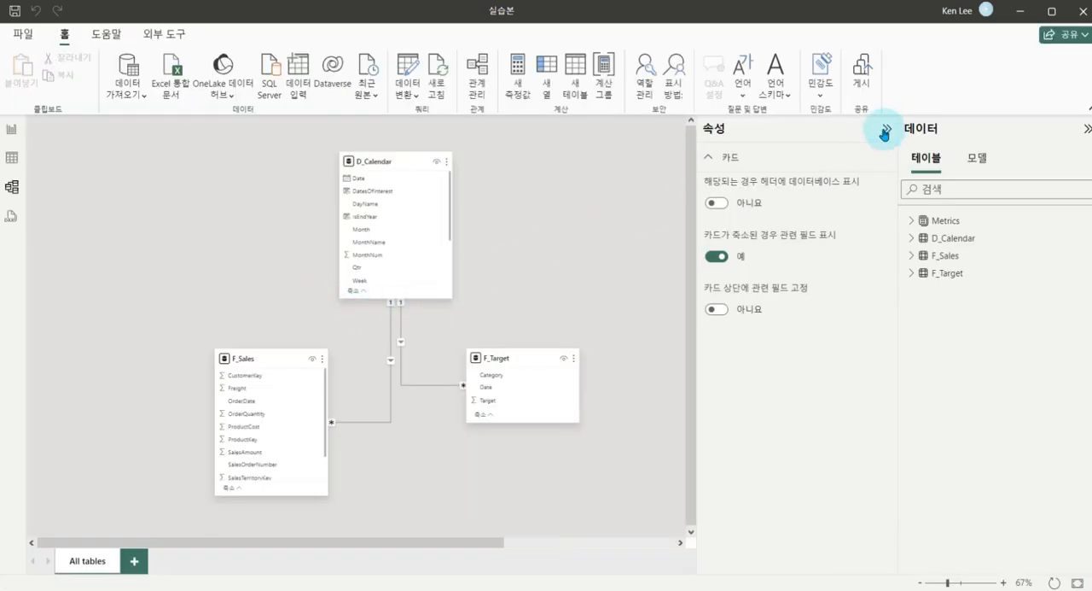
pyautogui.click(884, 132)
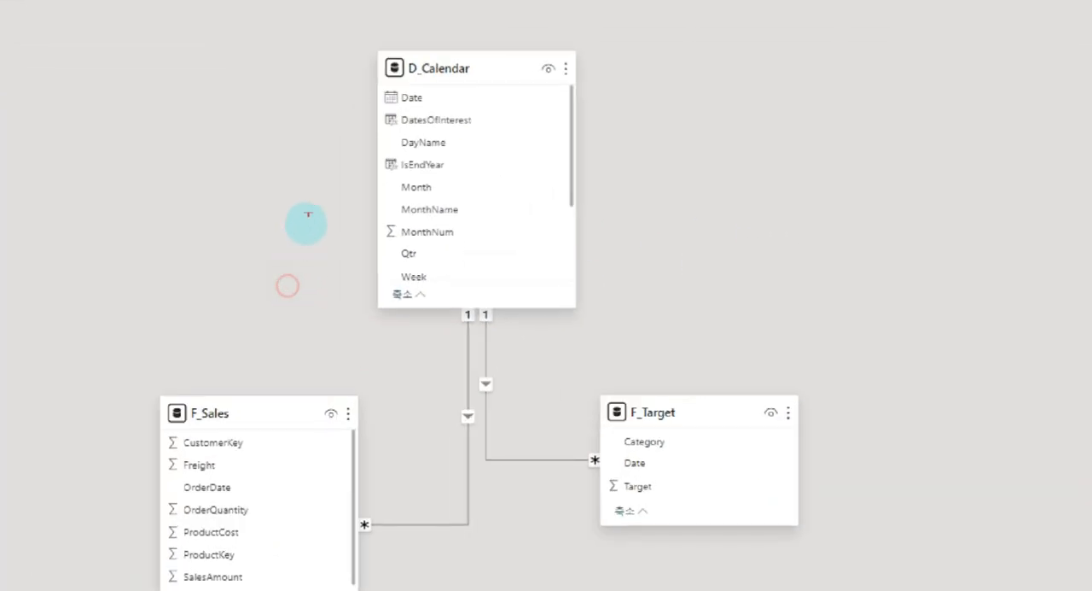
pyautogui.moveTo(381, 52); pyautogui.dragTo(567, 313)
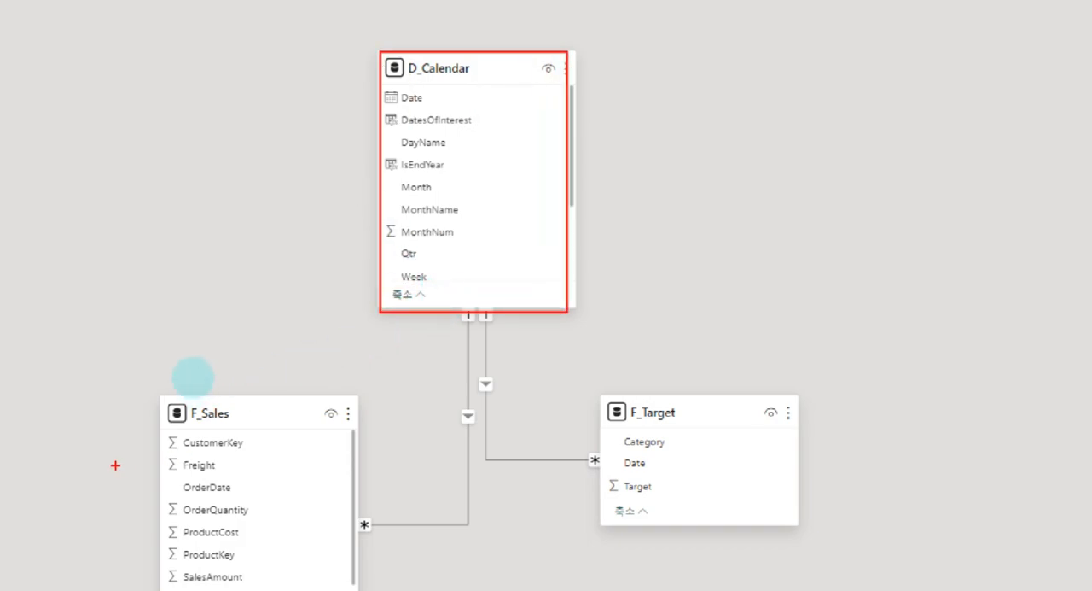
pyautogui.moveTo(151, 396); pyautogui.dragTo(357, 586)
pyautogui.moveTo(608, 418); pyautogui.dragTo(809, 532)
pyautogui.moveTo(465, 308)
pyautogui.mouseDown()
pyautogui.moveTo(361, 520)
pyautogui.moveTo(431, 545)
pyautogui.mouseUp()
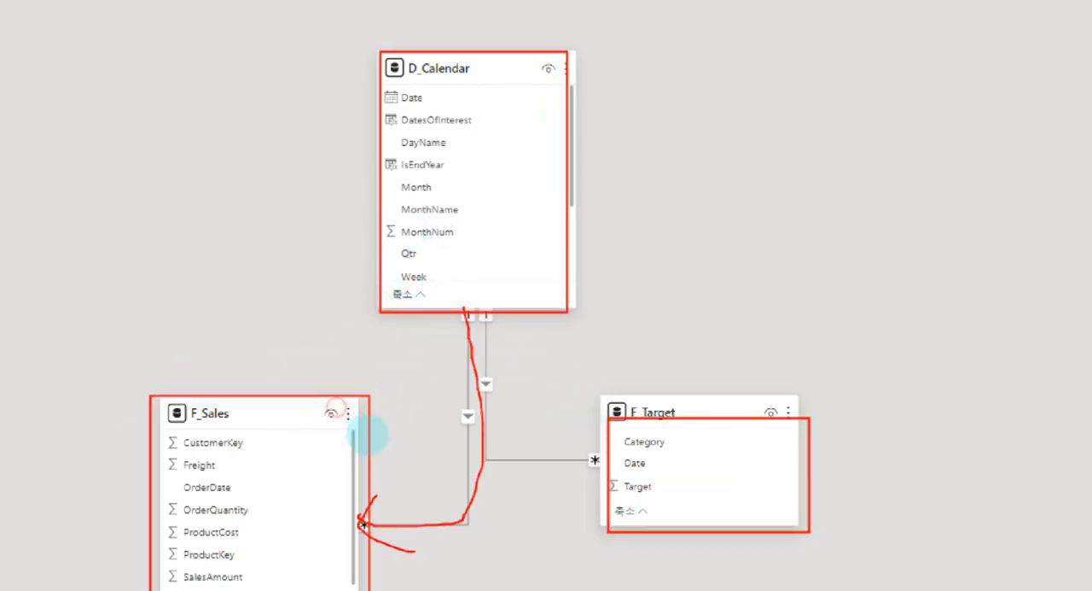
pyautogui.moveTo(512, 310); pyautogui.dragTo(595, 465)
pyautogui.press('Escape')
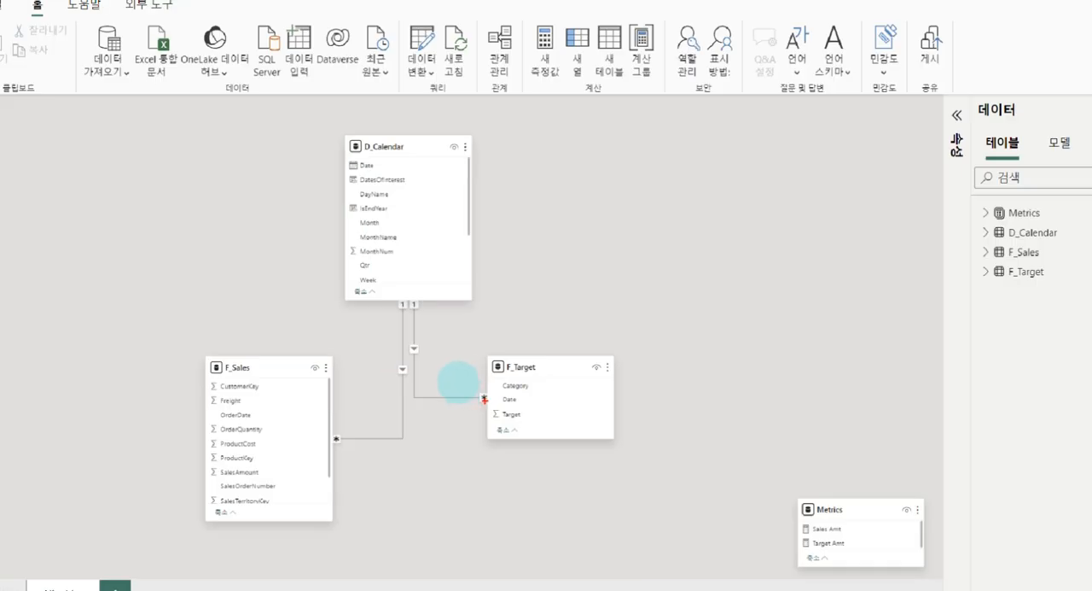
# Return to the report page and inspect the formulas of the Sales Amt and Target Amt measures.
pyautogui.click(14, 129)
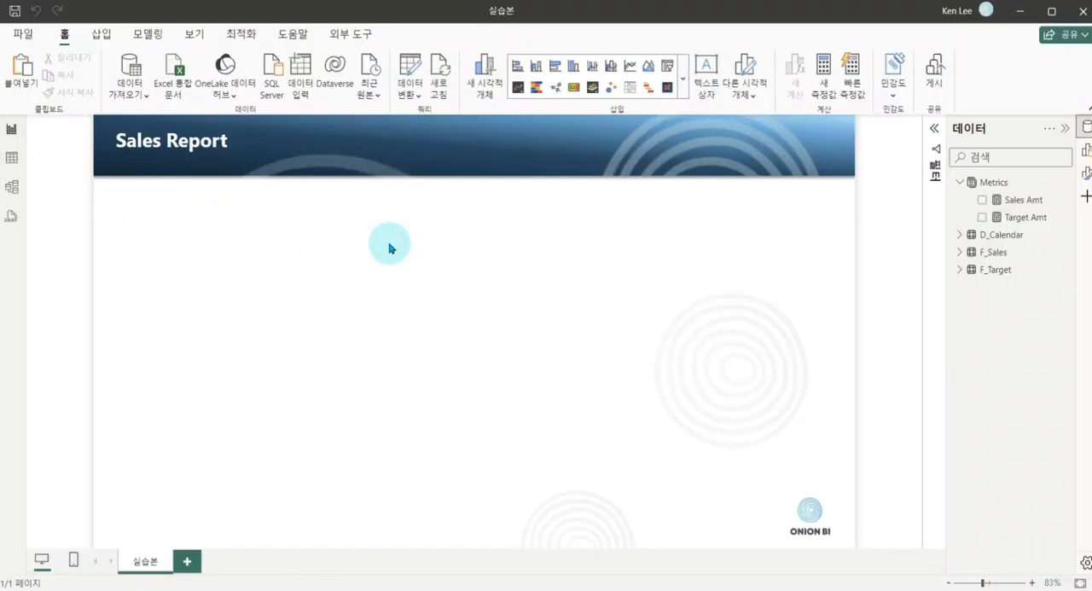
pyautogui.click(1024, 200)
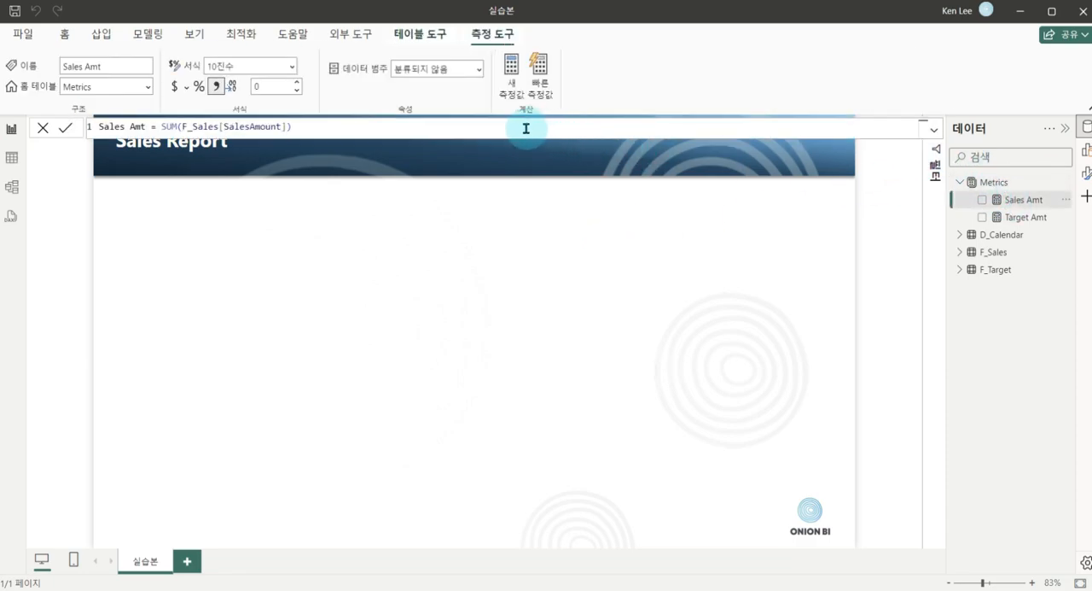
pyautogui.scroll(3, 527, 128)
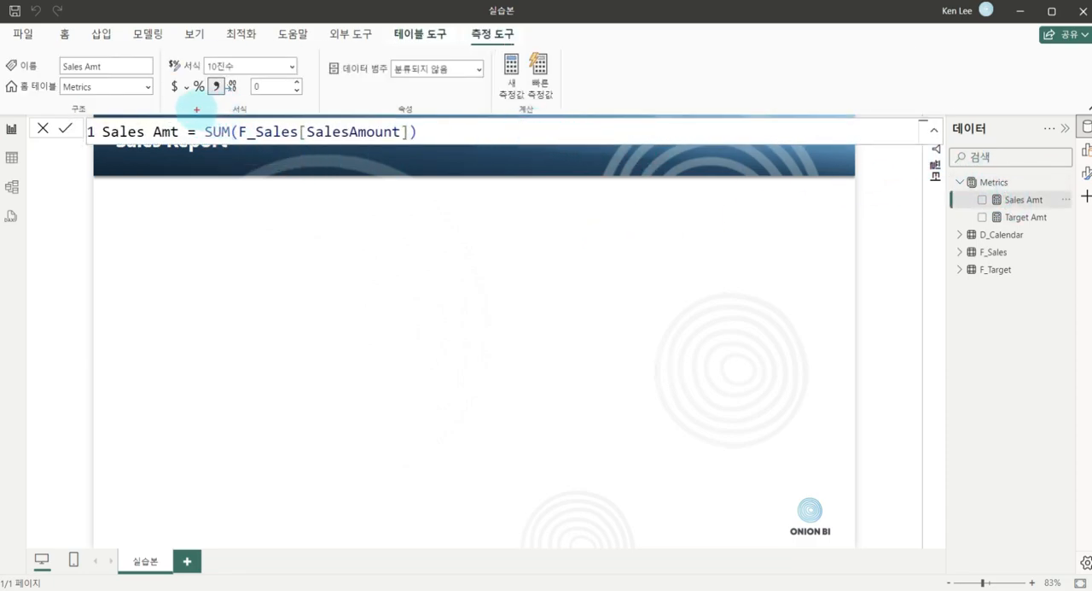
pyautogui.click(1018, 220)
pyautogui.moveTo(205, 111); pyautogui.dragTo(399, 153)
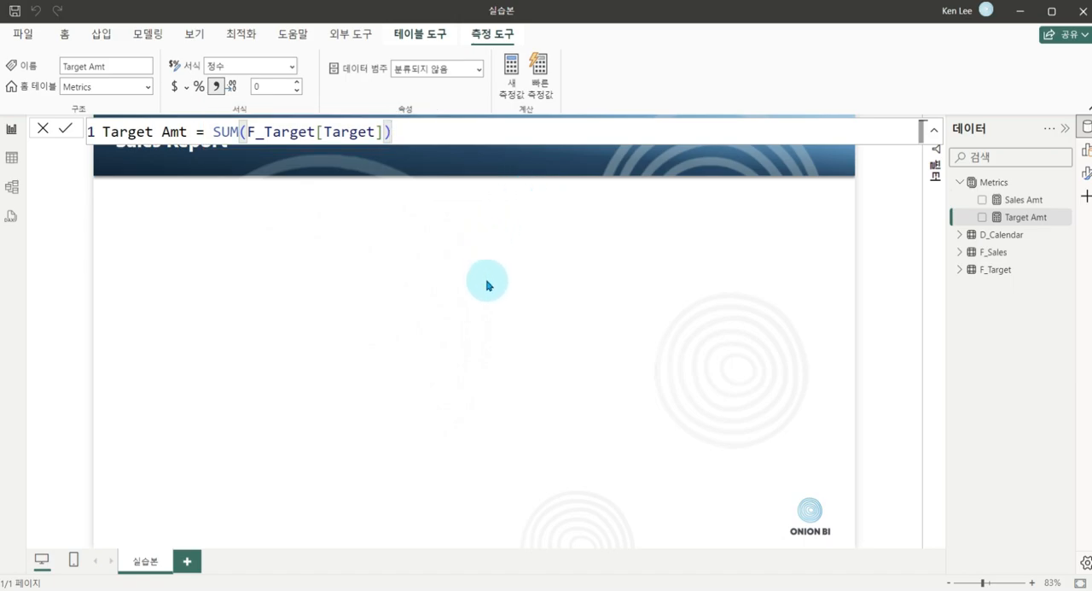
pyautogui.click(485, 344)
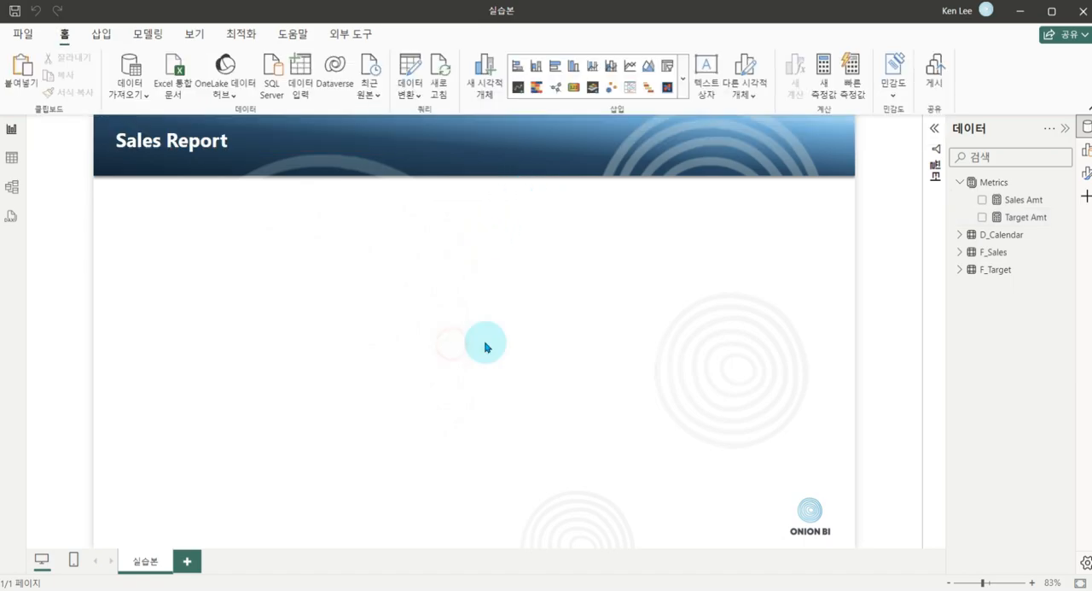
# Insert a new visual on the page, make it a table and move it slightly up.
pyautogui.rightClick(431, 280)
pyautogui.click(474, 316)
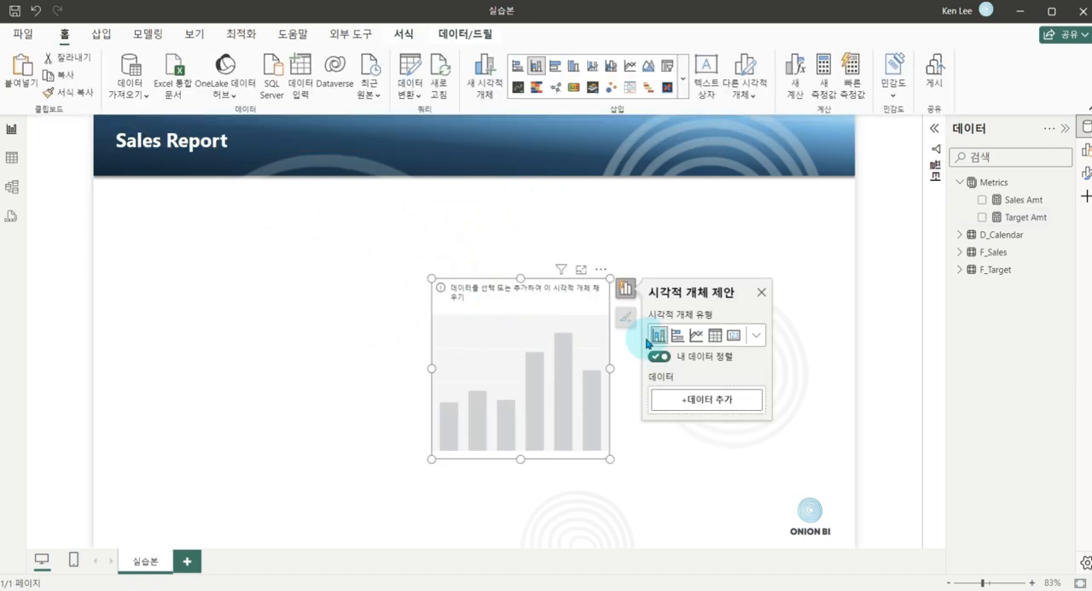
pyautogui.click(715, 337)
pyautogui.moveTo(558, 359); pyautogui.dragTo(550, 301)
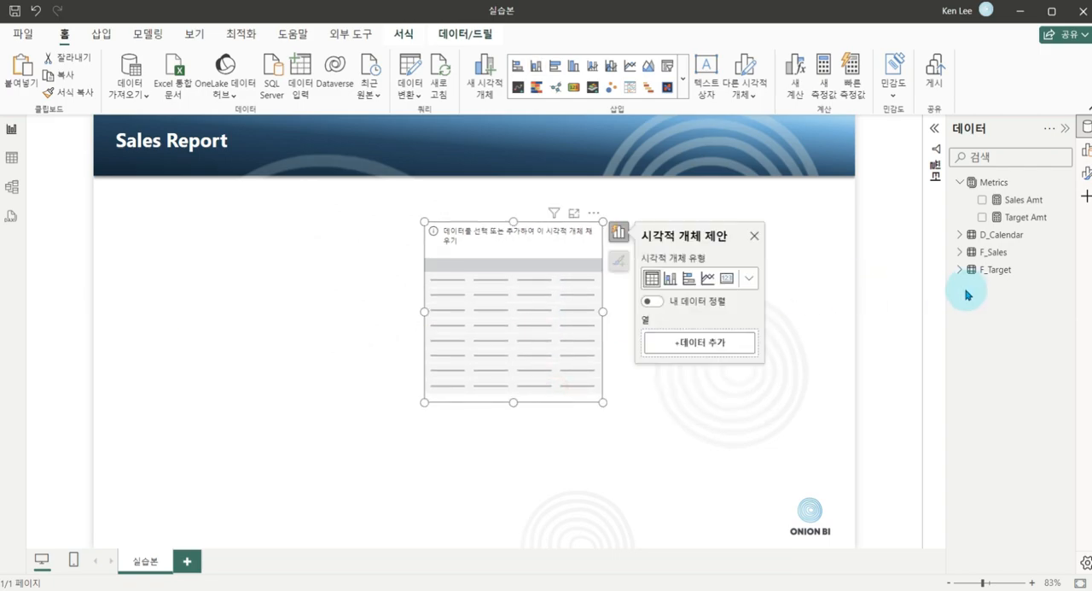
# Add Year from D_Calendar and the Sales Amt measure to the table, and shift the table left.
pyautogui.click(973, 234)
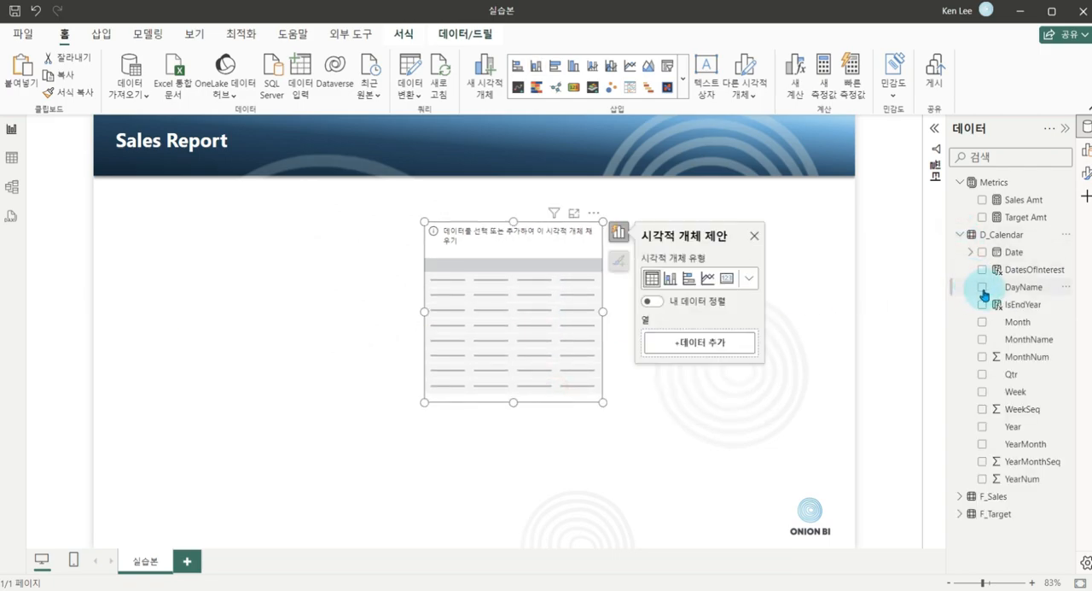
pyautogui.click(982, 427)
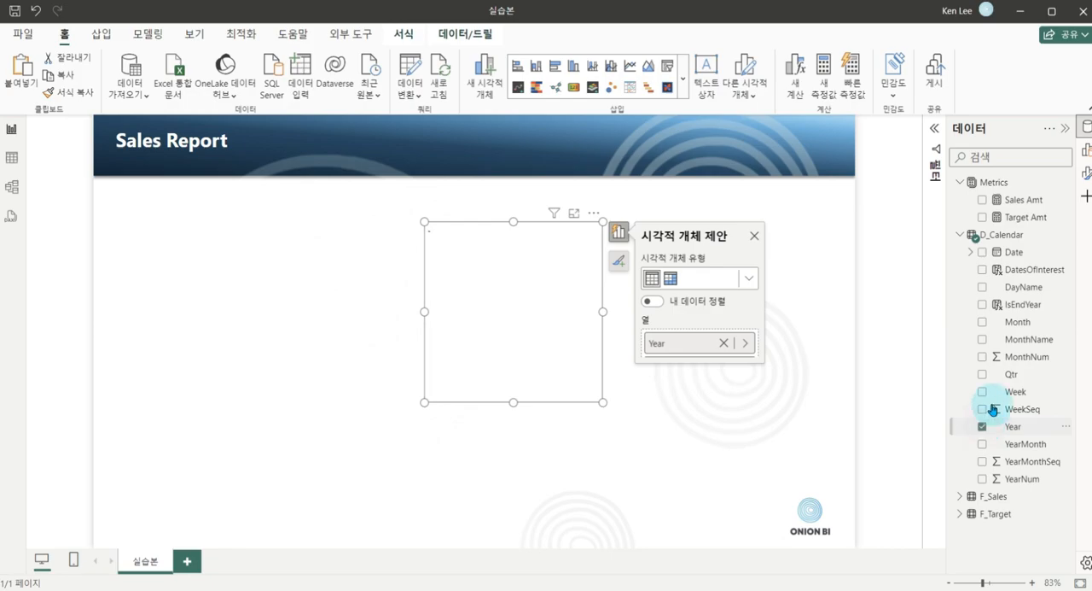
pyautogui.click(983, 201)
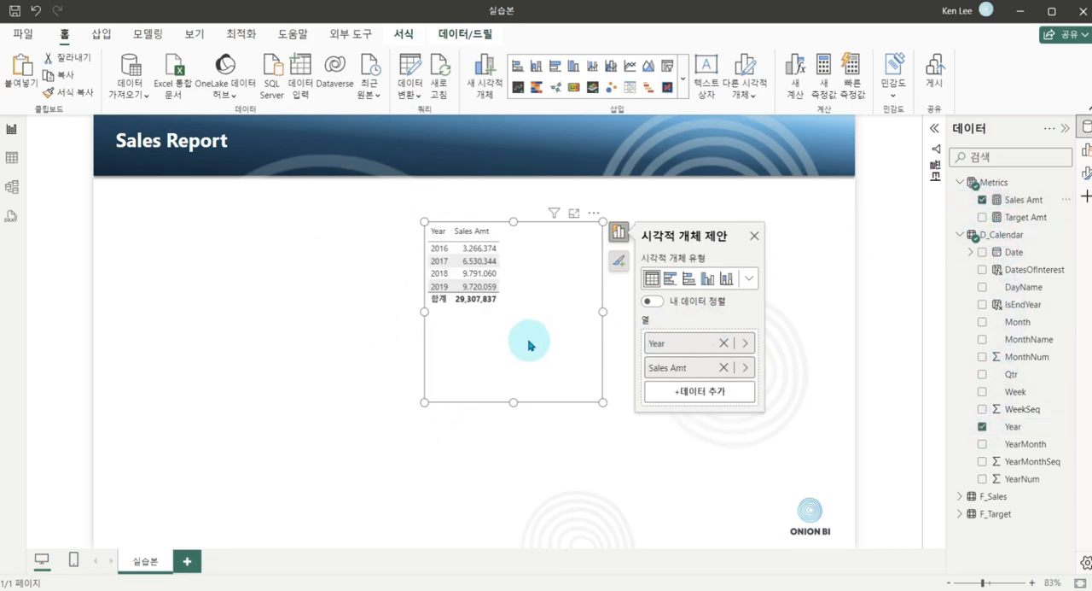
pyautogui.moveTo(529, 343); pyautogui.dragTo(413, 368)
# Set the table's global font size to 15 and move the table toward the page's left side.
pyautogui.click(1084, 173)
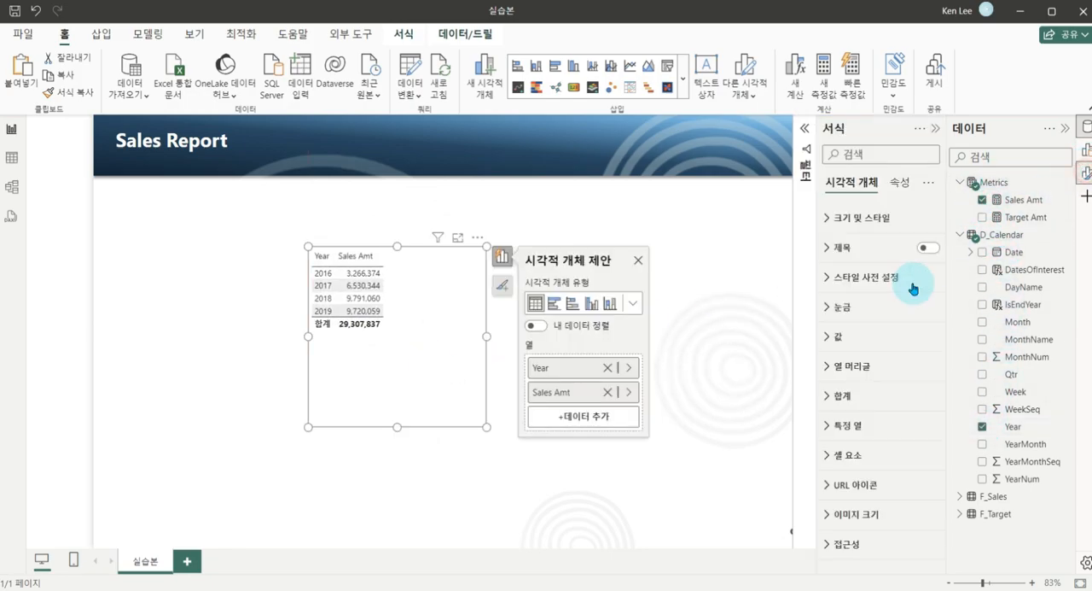
pyautogui.click(826, 307)
pyautogui.scroll(-1, 865, 413)
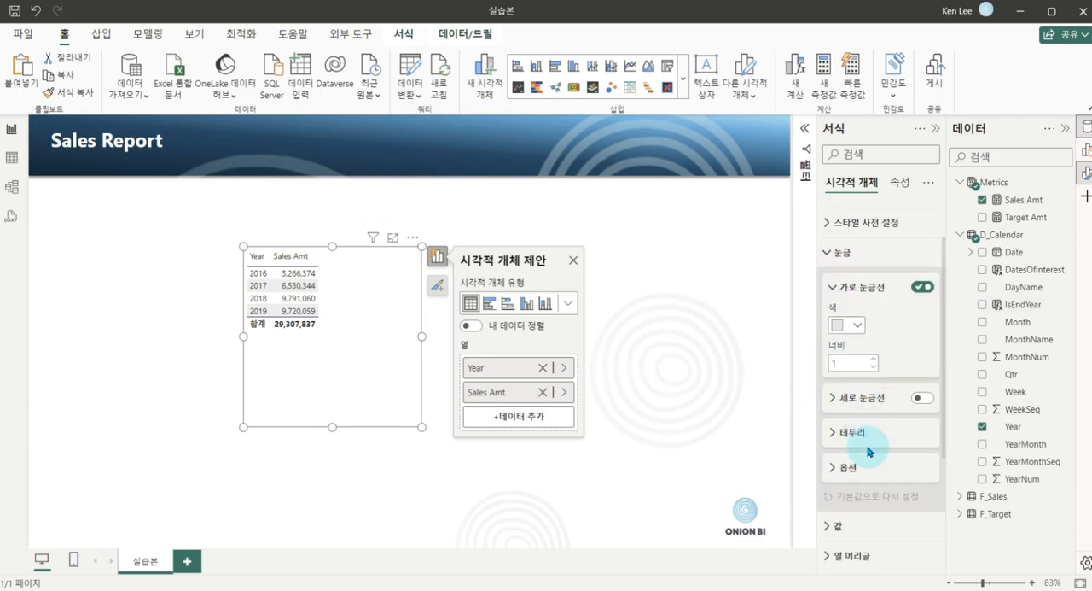
pyautogui.click(839, 467)
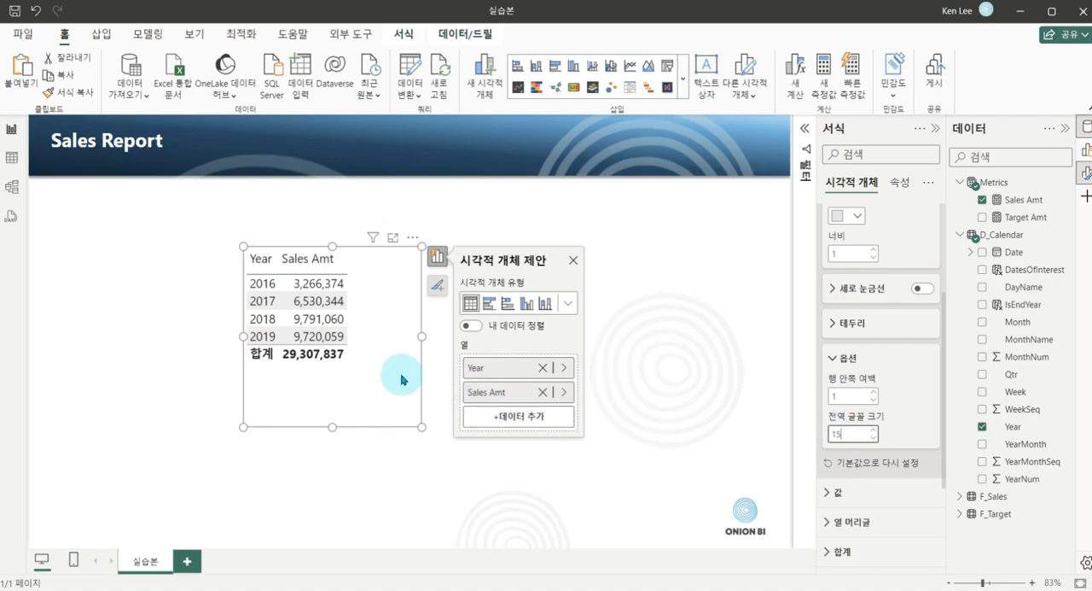
pyautogui.click(458, 457)
pyautogui.moveTo(382, 390); pyautogui.dragTo(335, 371)
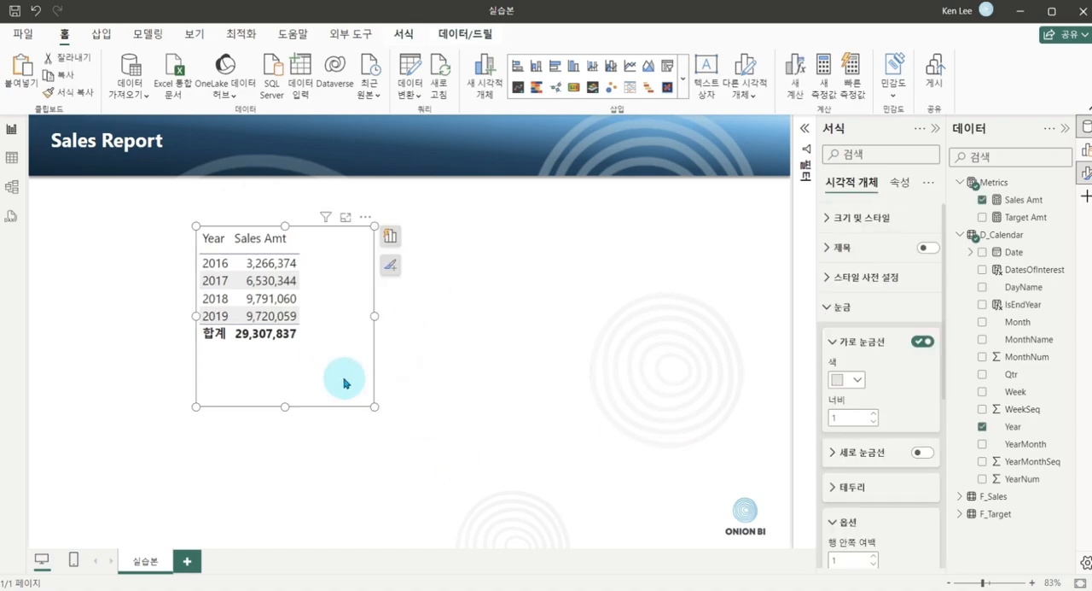
# Duplicate the yearly table beside the original, enlarge the copy and replace its Year column with YearMonth.
pyautogui.keyDown('ctrl'); pyautogui.moveTo(333, 288); pyautogui.dragTo(549, 268); pyautogui.keyUp('ctrl')
pyautogui.moveTo(582, 392); pyautogui.dragTo(676, 490)
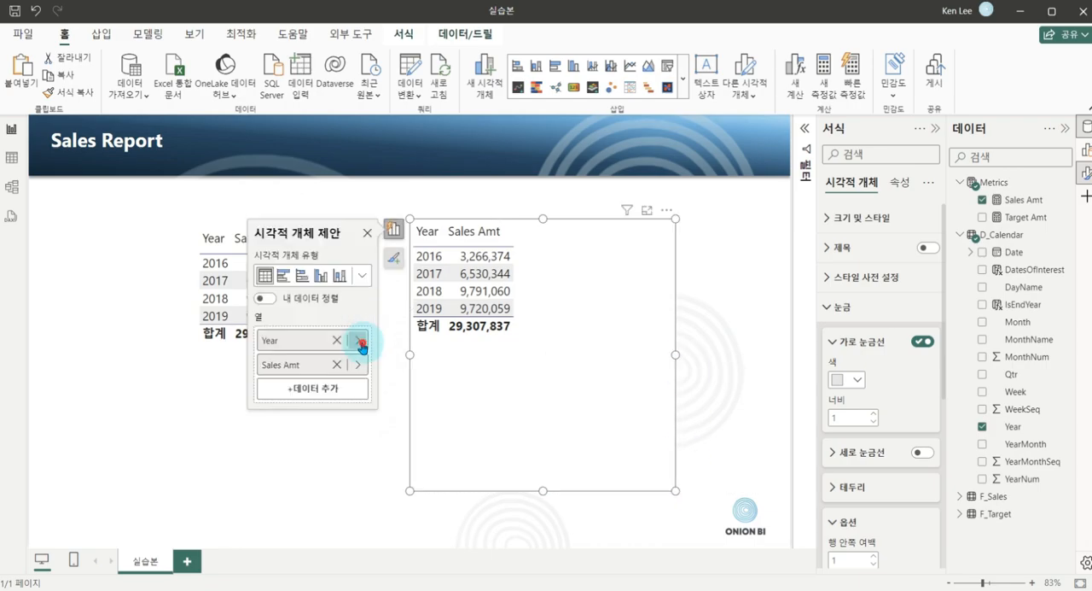
pyautogui.click(357, 340)
pyautogui.click(468, 335)
pyautogui.scroll(-3, 444, 290)
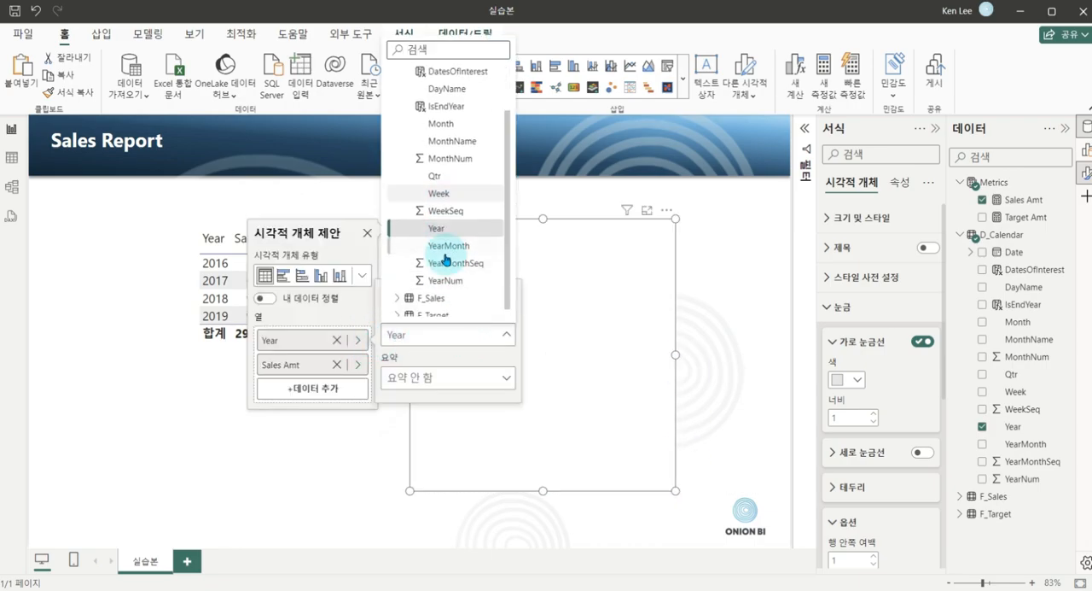
pyautogui.click(446, 236)
pyautogui.scroll(-8, 570, 352)
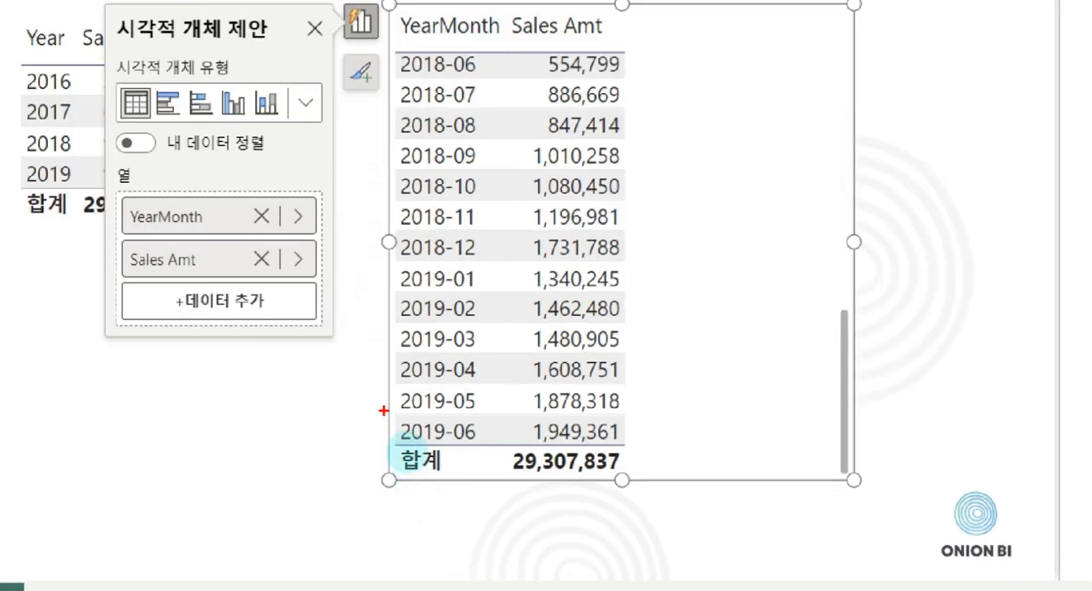
# Examine the Sales Amt of the last month, 2019-06, in the YearMonth table.
pyautogui.moveTo(384, 410)
pyautogui.mouseDown()
pyautogui.moveTo(606, 445)
pyautogui.moveTo(641, 444)
pyautogui.moveTo(671, 408)
pyautogui.mouseUp()
pyautogui.moveTo(450, 472)
pyautogui.mouseDown()
pyautogui.moveTo(512, 440)
pyautogui.moveTo(561, 436)
pyautogui.mouseUp()
pyautogui.moveTo(483, 465); pyautogui.dragTo(537, 447)
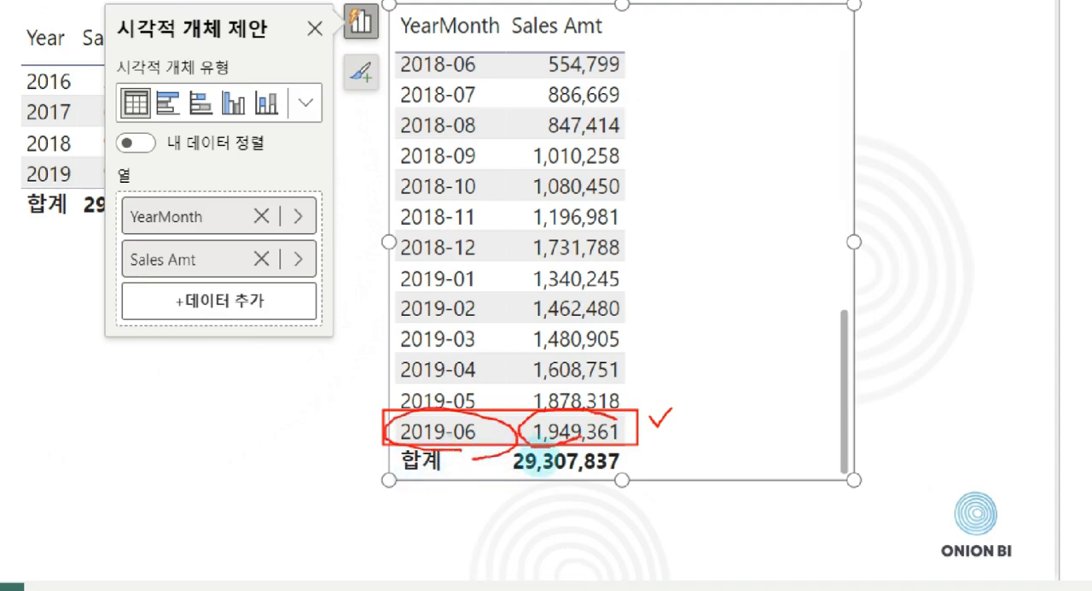
pyautogui.moveTo(639, 379); pyautogui.dragTo(683, 351)
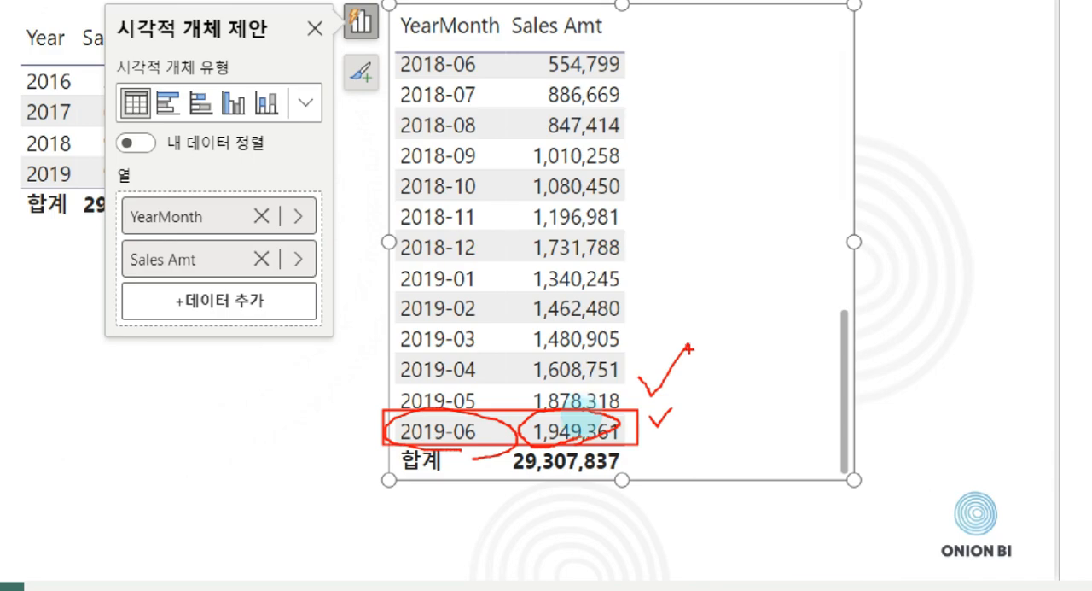
pyautogui.moveTo(582, 416); pyautogui.dragTo(577, 441)
pyautogui.moveTo(536, 471); pyautogui.dragTo(541, 470)
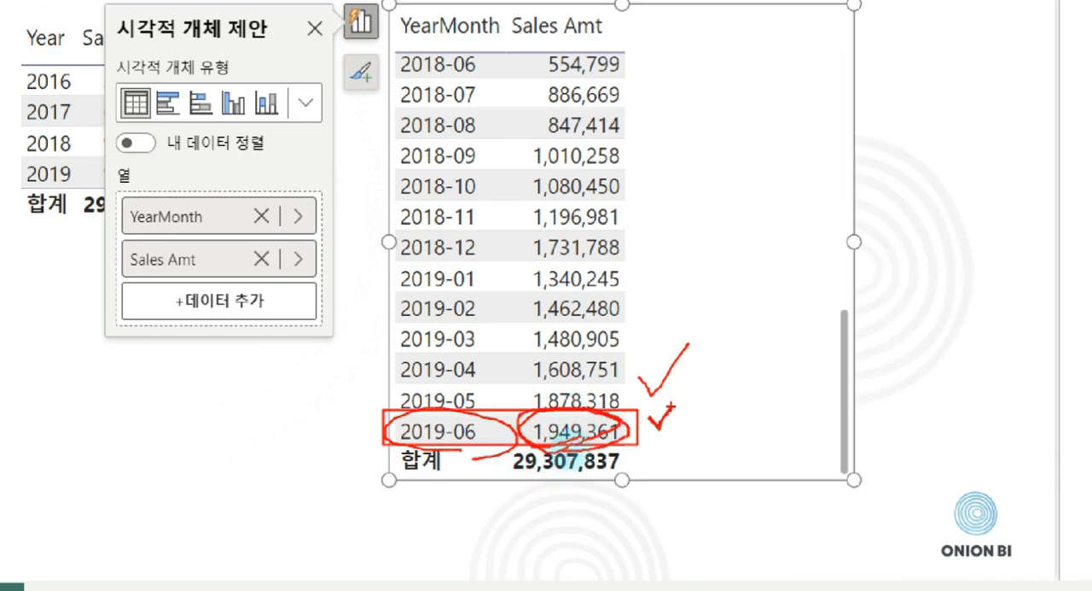
pyautogui.press('Escape')
# Delete the YearMonth table and examine the 2019 row of the yearly table.
pyautogui.click(570, 331)
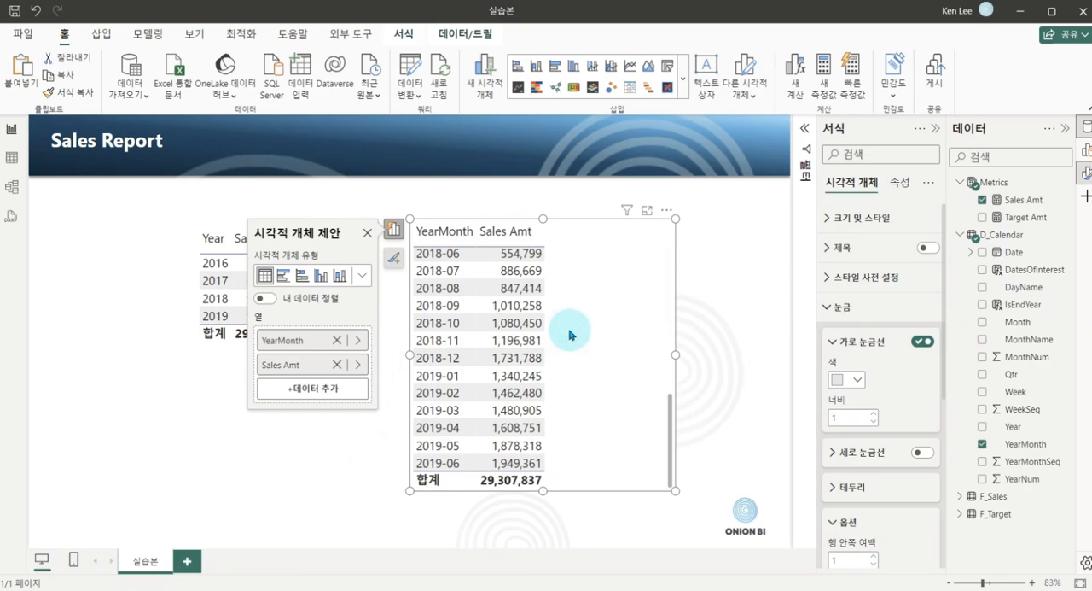
pyautogui.press('Delete')
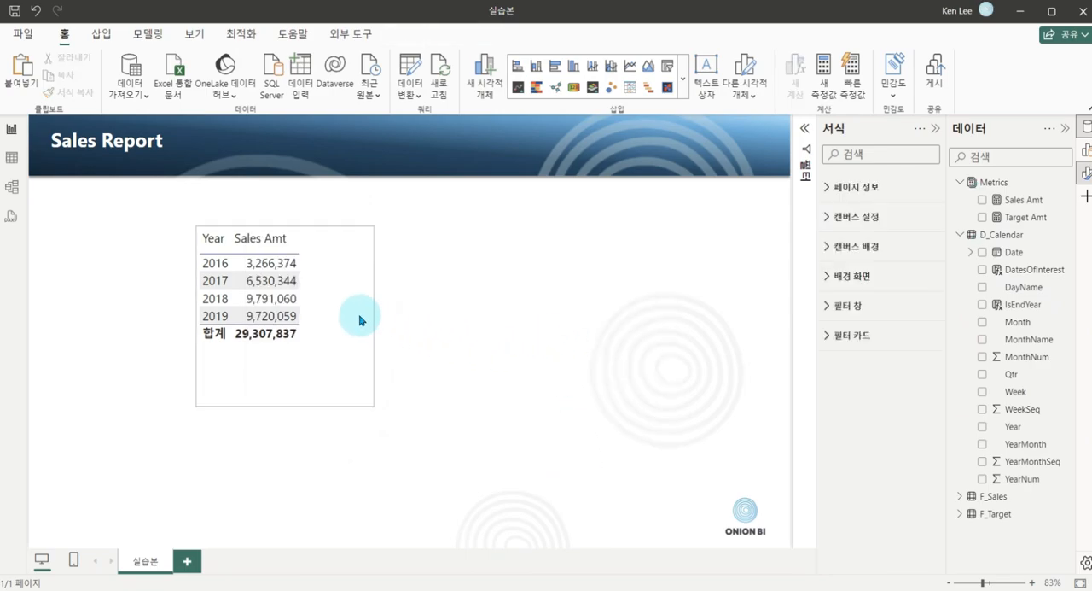
pyautogui.click(334, 305)
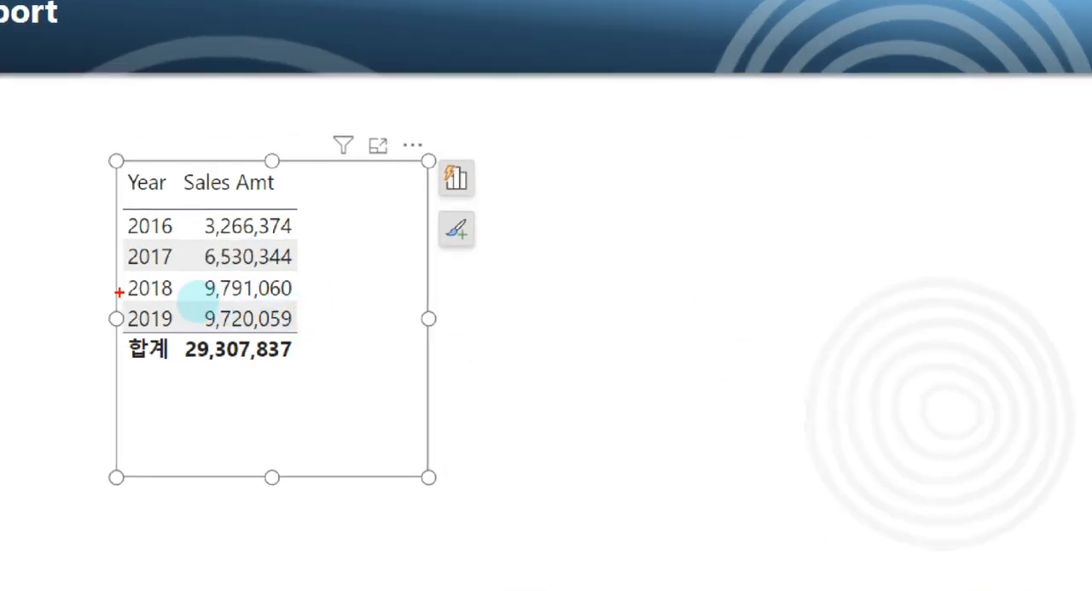
pyautogui.moveTo(197, 303); pyautogui.dragTo(302, 322)
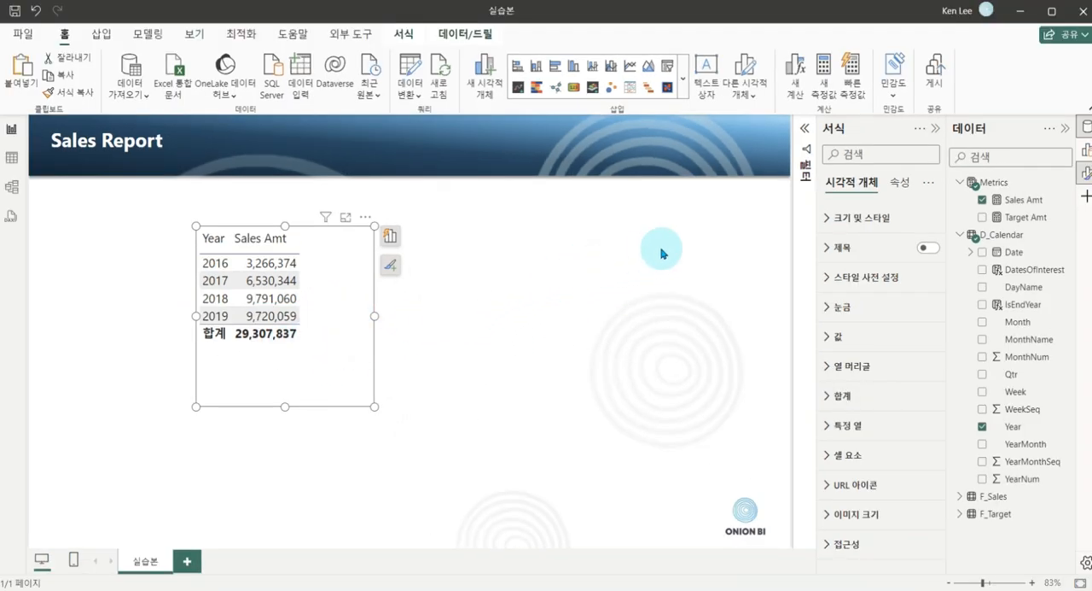
# Create a measure named FinalYearSales in the Metrics table and begin its formula with CALCULATE on [Sales Amt].
pyautogui.moveTo(992, 188)
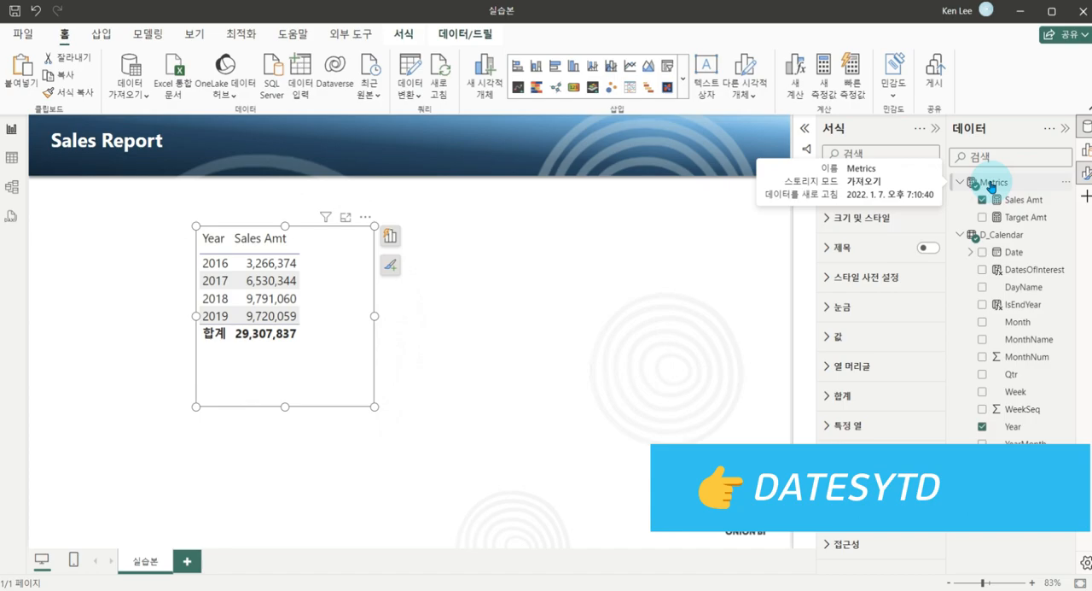
pyautogui.click(991, 183)
pyautogui.rightClick(990, 182)
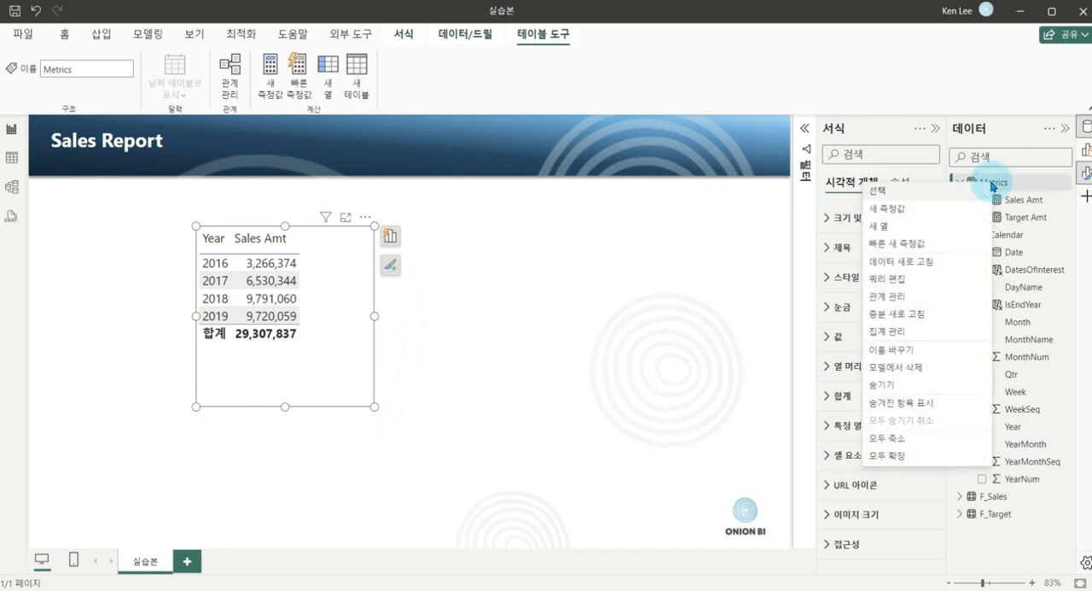
pyautogui.click(937, 215)
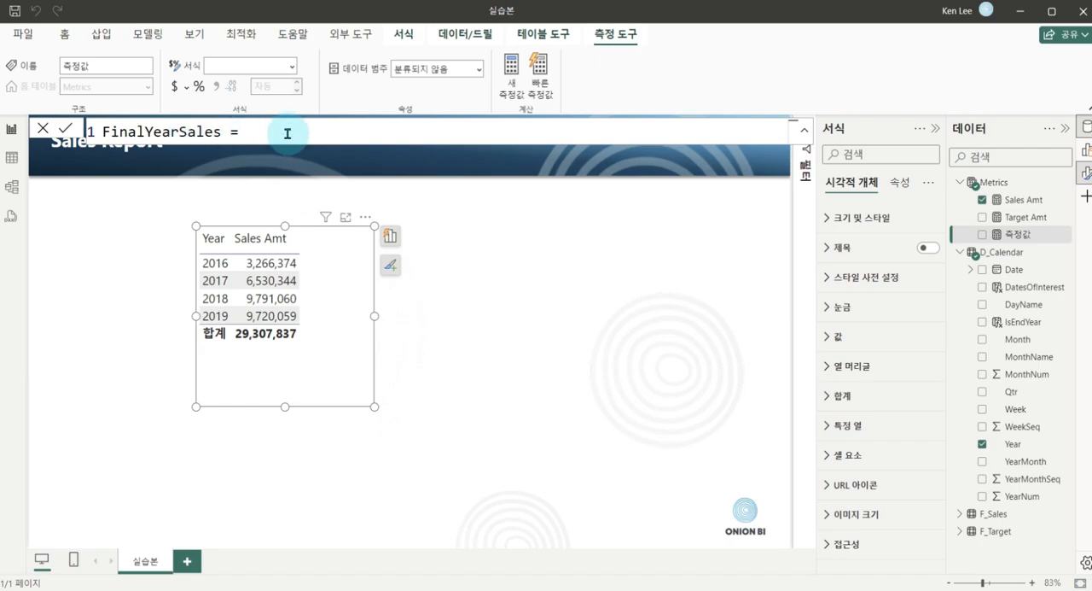
pyautogui.write('cal')
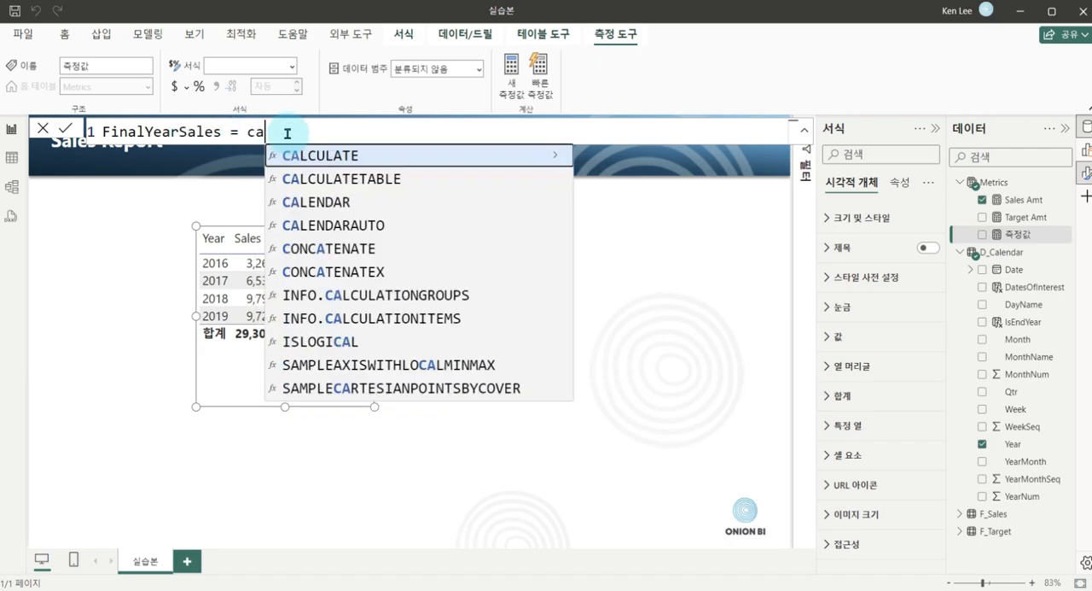
pyautogui.press('Tab')
pyautogui.write('[sal')
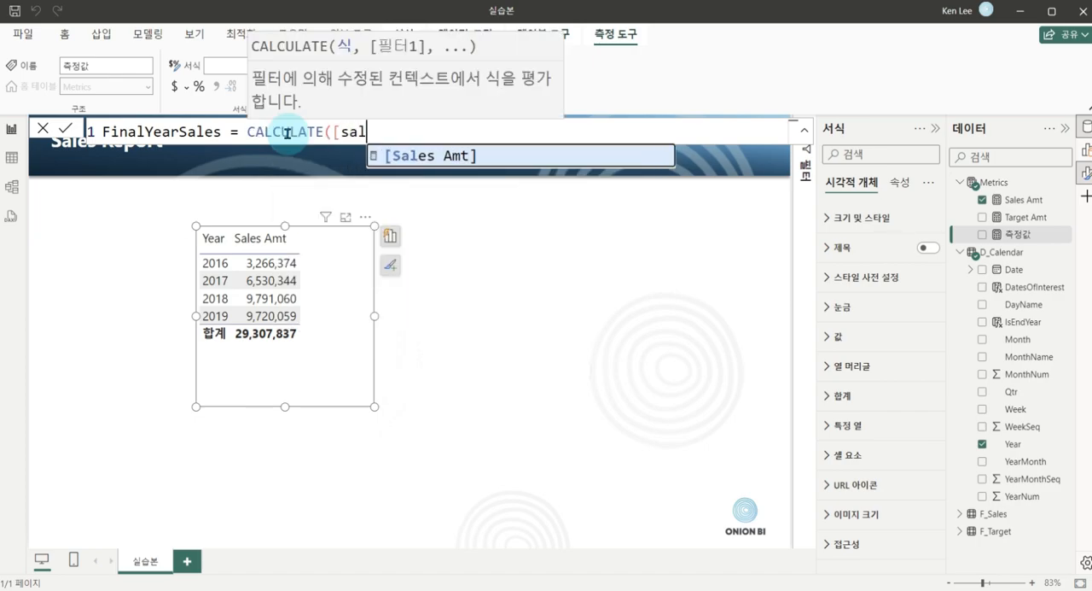
pyautogui.press('Tab')
pyautogui.write(', ')
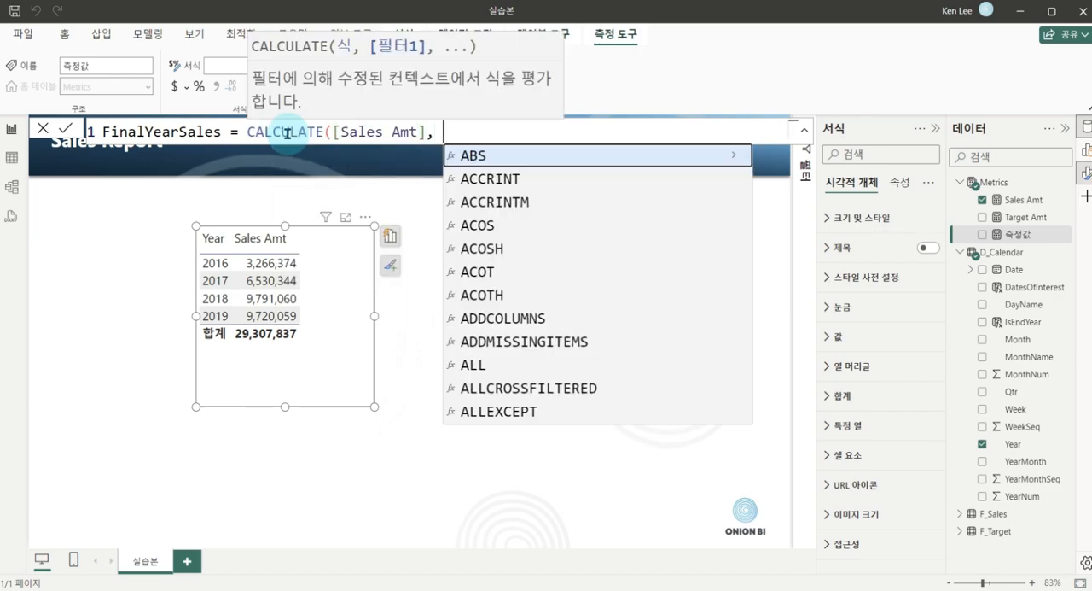
pyautogui.write('dates')
# Complete the FinalYearSales formula with the filter DATESYTD(D_Calendar[Date]) and commit the measure.
pyautogui.press('Down')
pyautogui.press('Down')
pyautogui.press('Down')
pyautogui.press('Down')
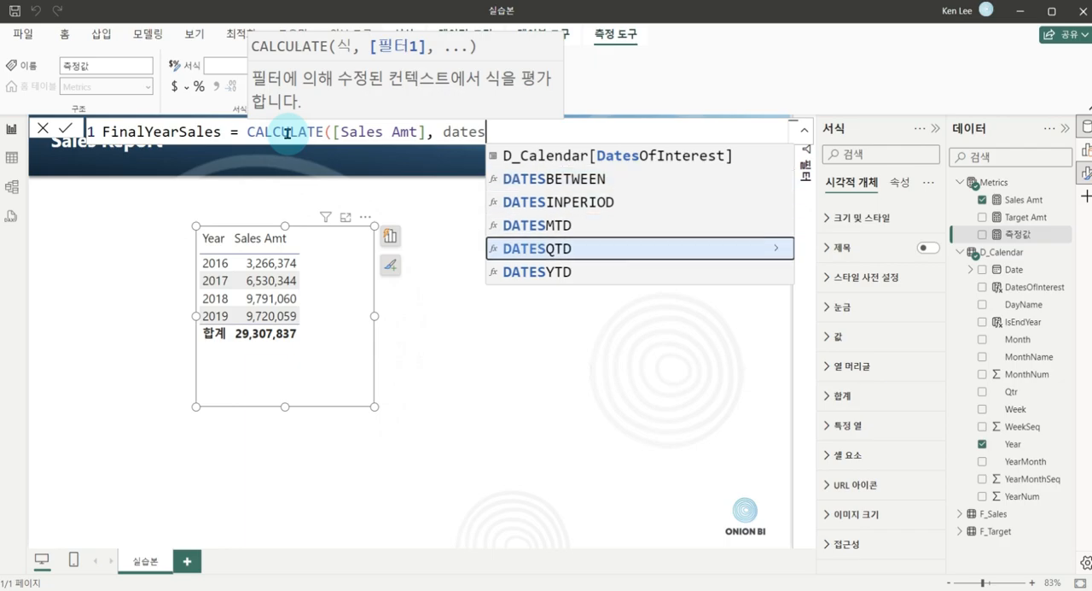
pyautogui.press('Tab')
pyautogui.write('cale')
pyautogui.press('Down')
pyautogui.press('Down')
pyautogui.press('Down')
pyautogui.press('Tab')
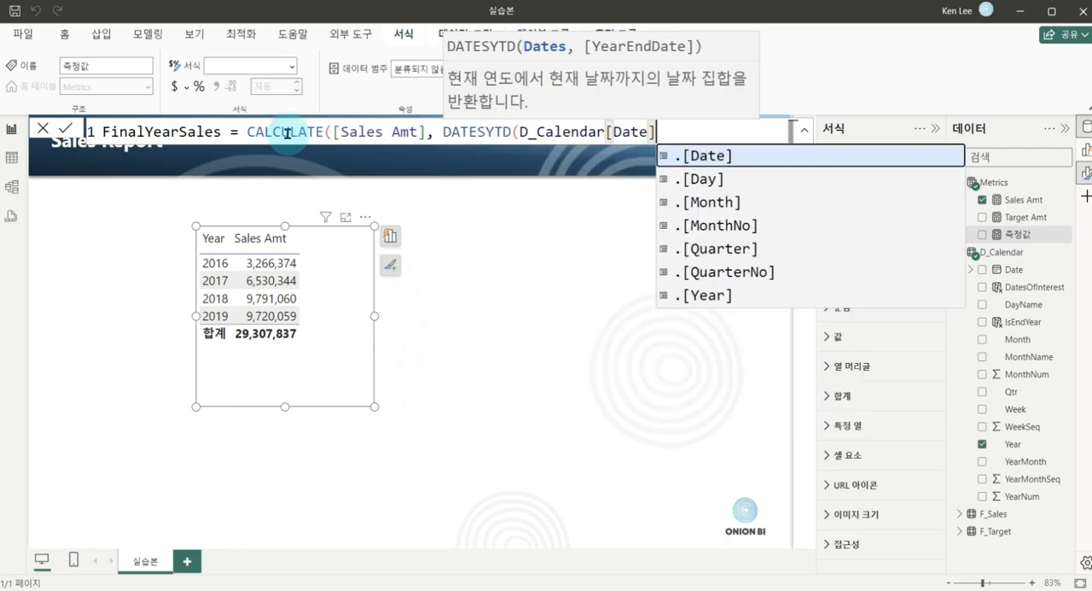
pyautogui.write('))')
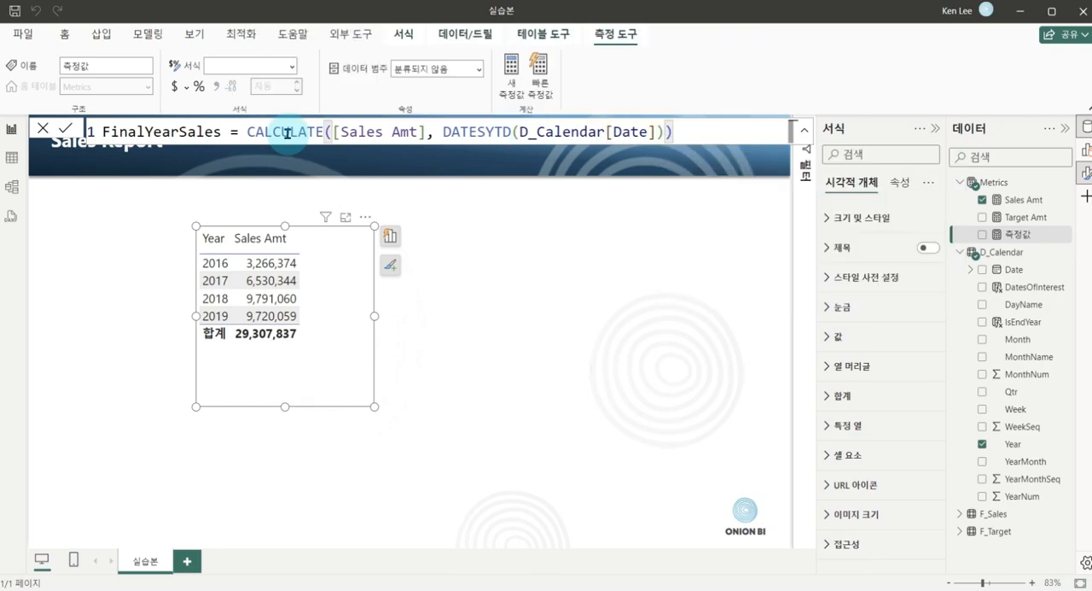
pyautogui.press('Return')
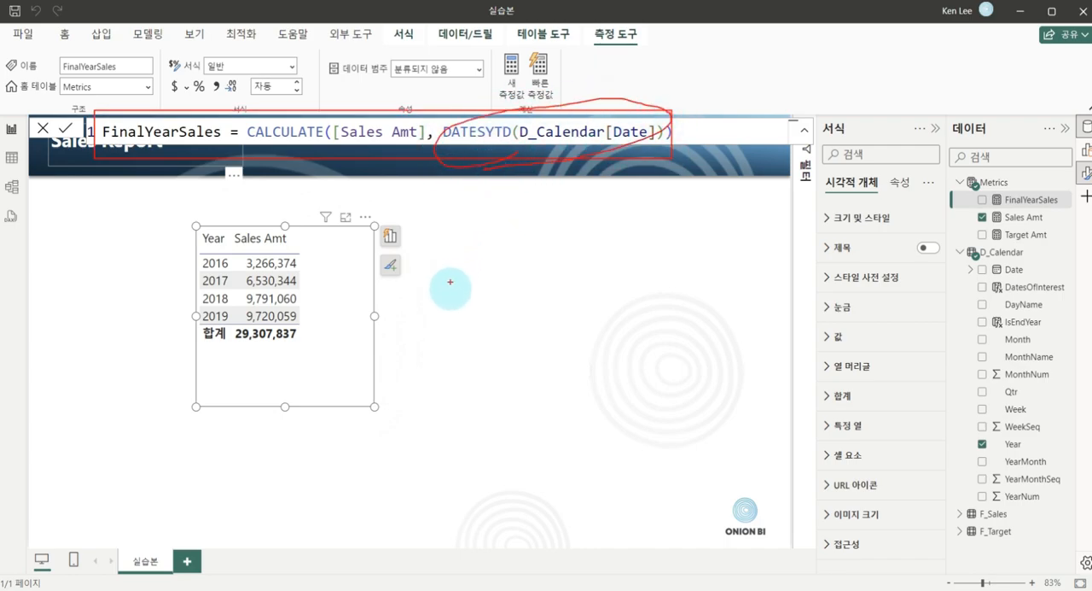
pyautogui.moveTo(443, 307)
pyautogui.mouseDown()
pyautogui.moveTo(536, 219)
pyautogui.moveTo(627, 211)
pyautogui.mouseUp()
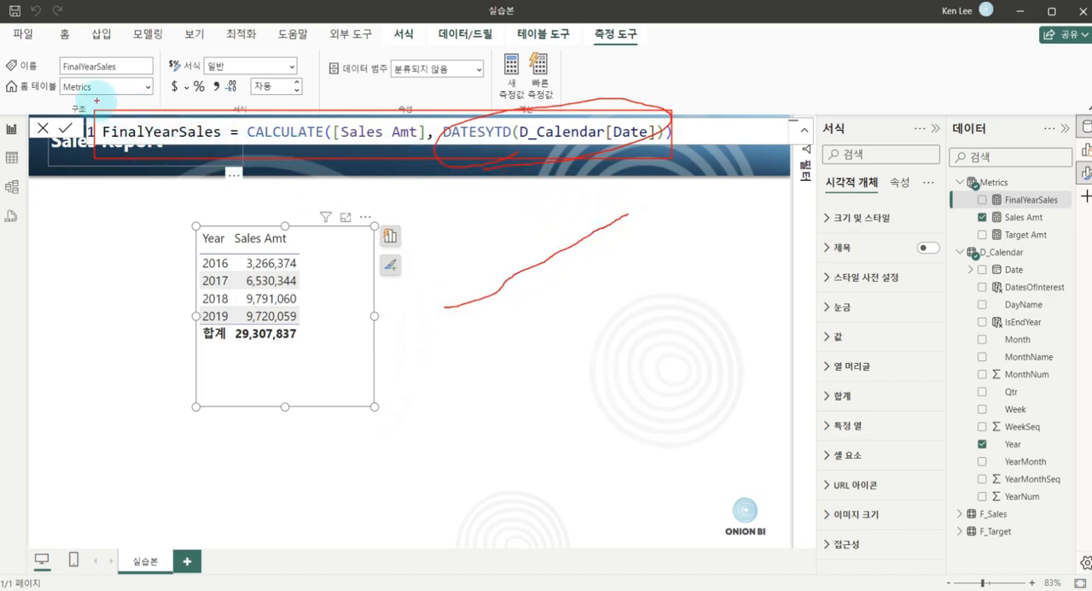
pyautogui.moveTo(495, 149)
pyautogui.mouseDown()
pyautogui.moveTo(534, 109)
pyautogui.moveTo(486, 169)
pyautogui.mouseUp()
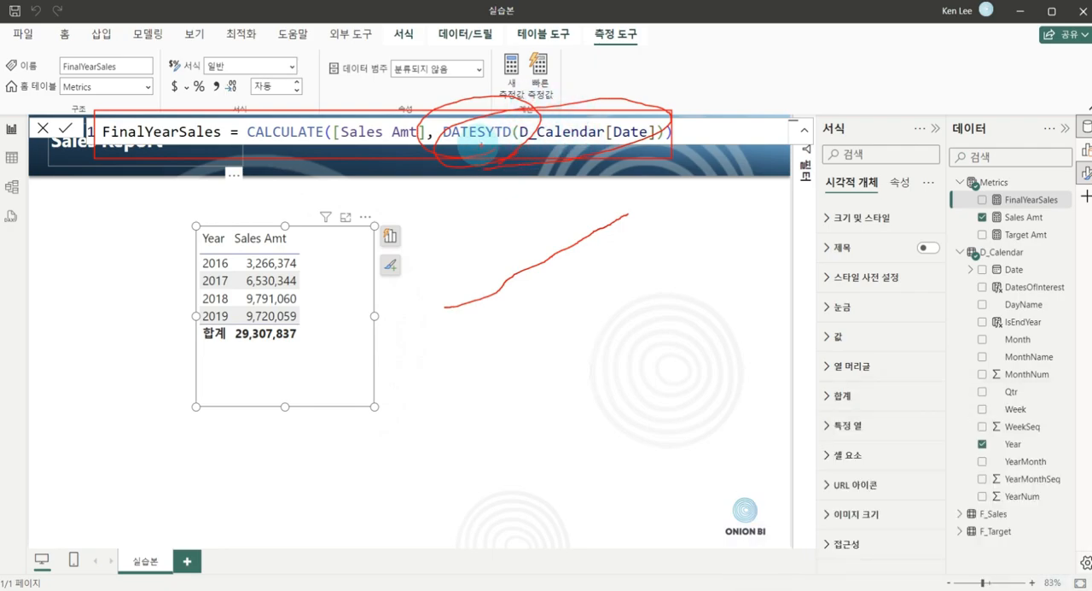
pyautogui.press('e')
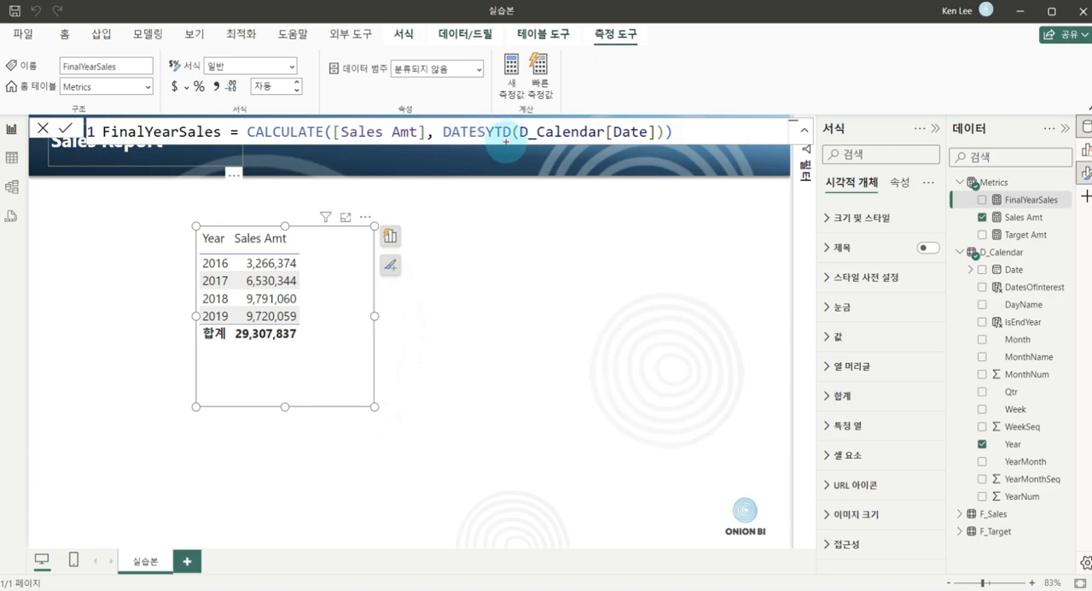
pyautogui.moveTo(191, 307)
pyautogui.mouseDown()
pyautogui.moveTo(327, 325)
pyautogui.moveTo(355, 316)
pyautogui.mouseUp()
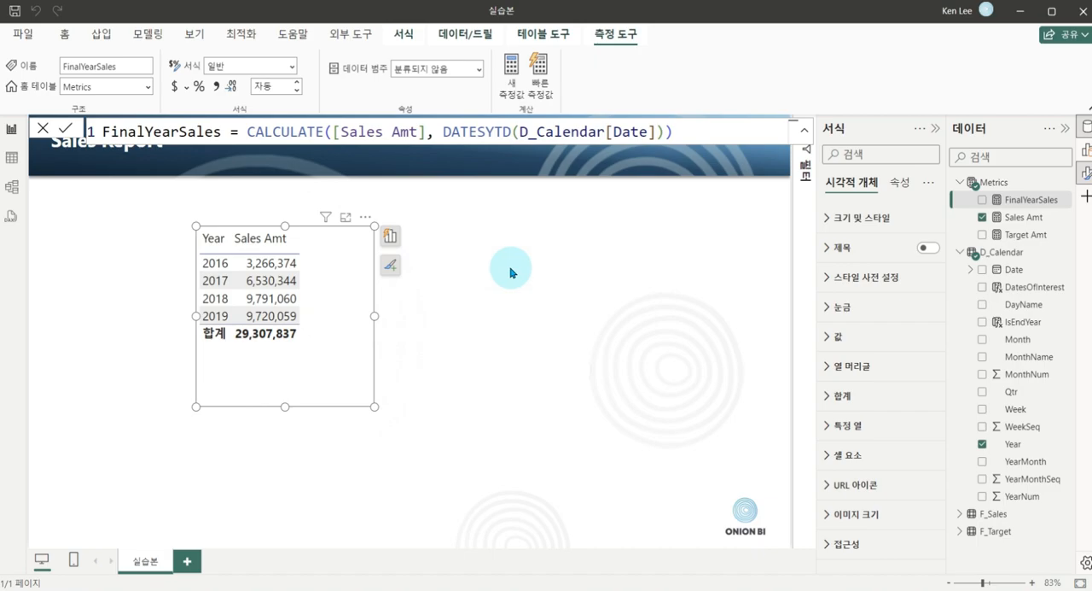
# Add a table visual with the FinalYearSales measure beside the yearly table and check what it returns.
pyautogui.click(546, 250)
pyautogui.rightClick(547, 253)
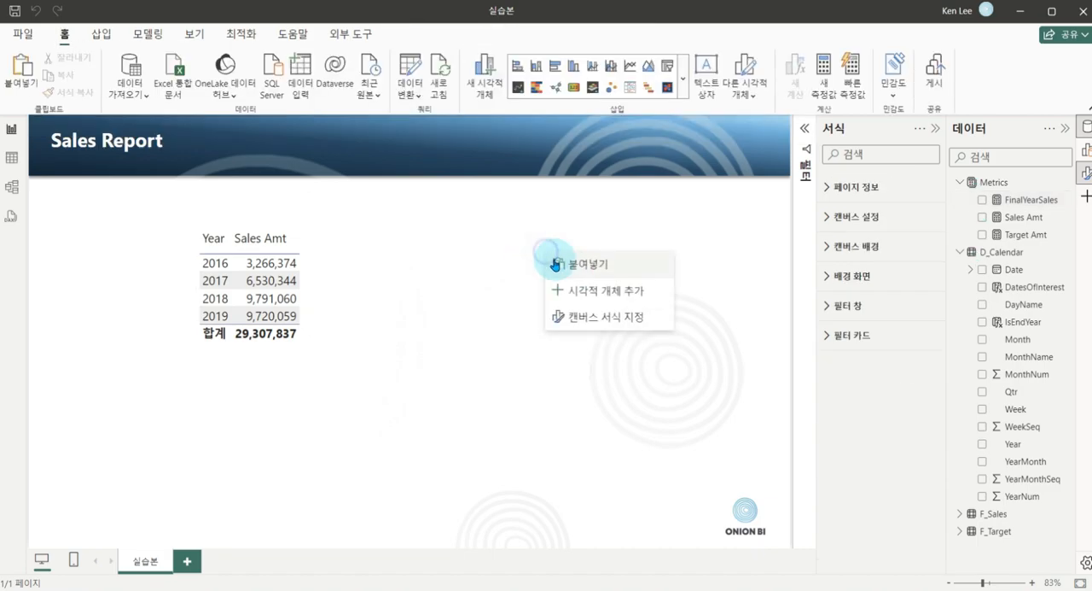
pyautogui.click(601, 292)
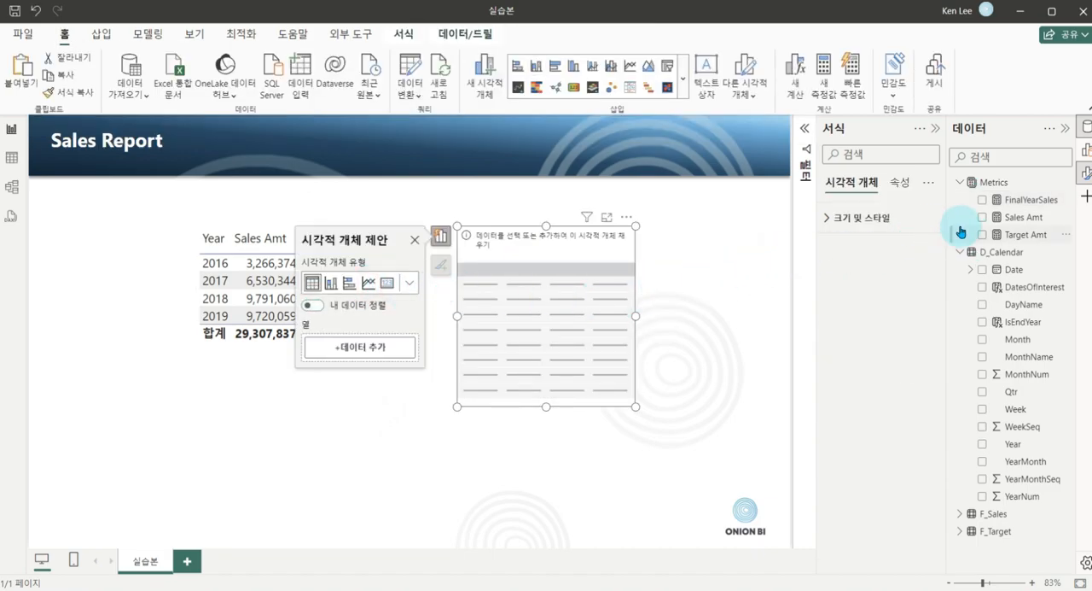
pyautogui.click(983, 200)
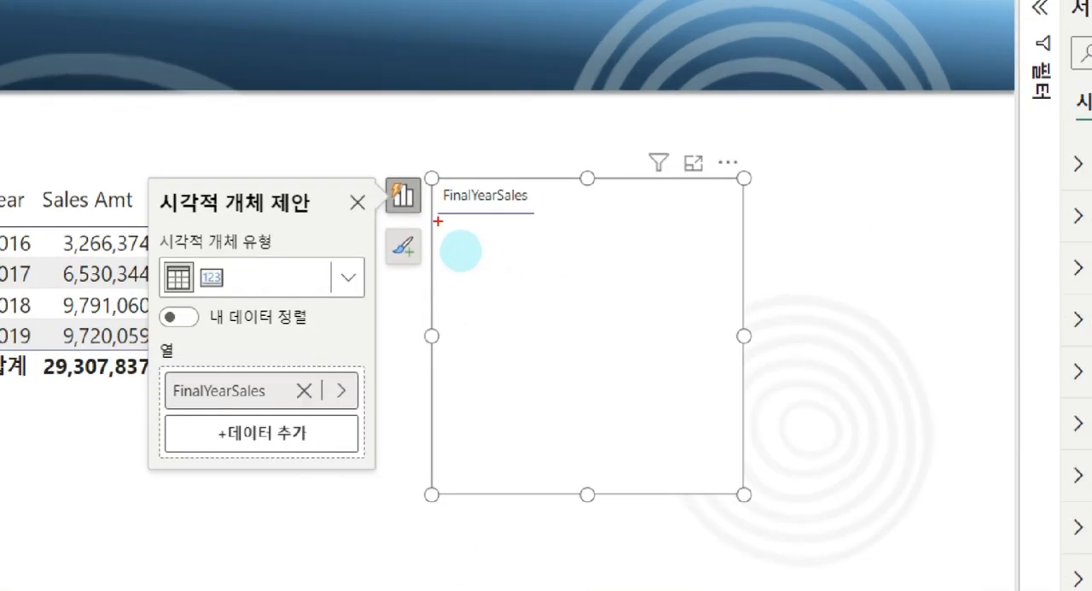
pyautogui.moveTo(437, 221); pyautogui.dragTo(547, 263)
pyautogui.moveTo(496, 221); pyautogui.dragTo(474, 246)
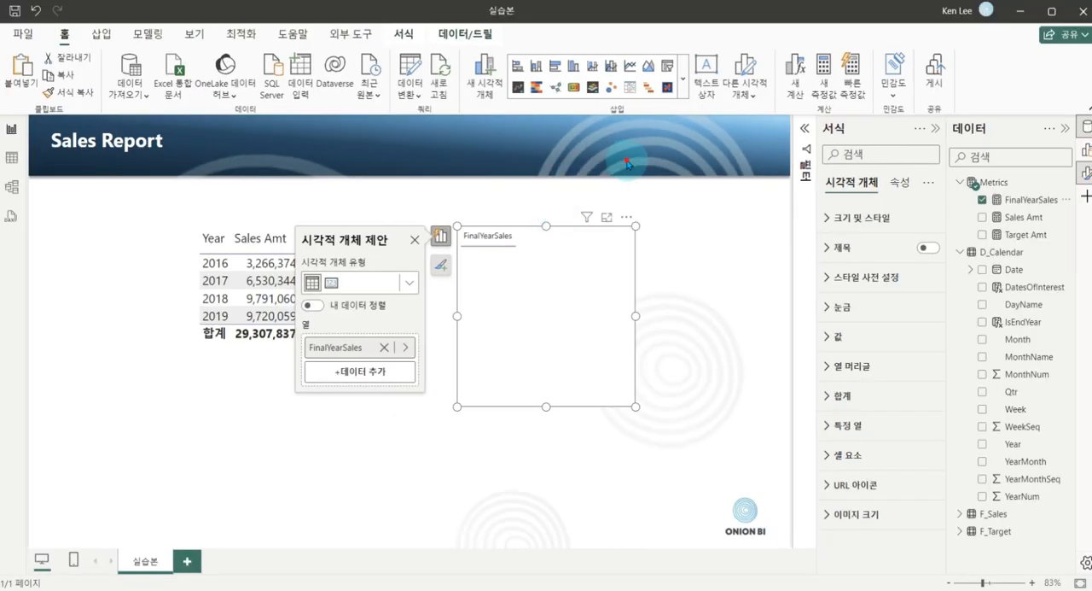
pyautogui.click(729, 71)
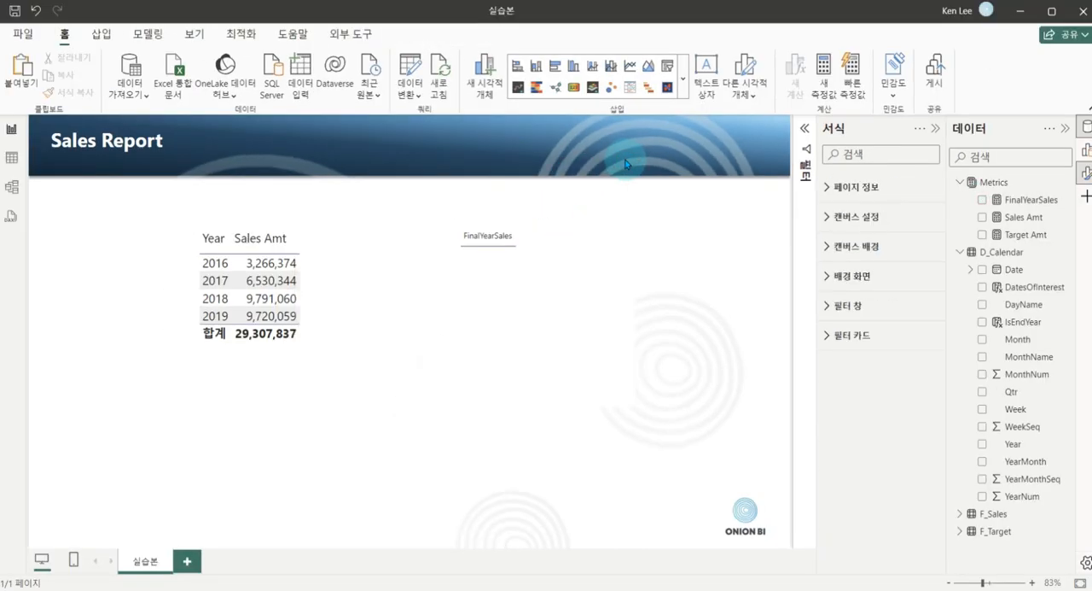
# Insert a slicer near the page's upper-right corner, fill it with the D_Calendar Year field and examine its years.
pyautogui.rightClick(616, 158)
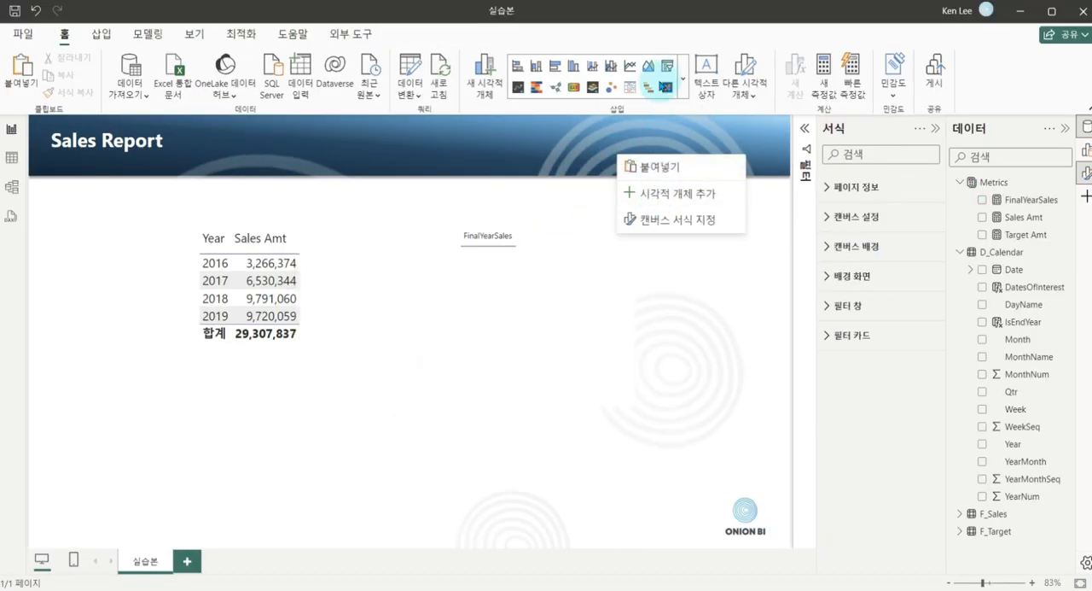
pyautogui.click(666, 67)
pyautogui.moveTo(96, 322); pyautogui.dragTo(679, 248)
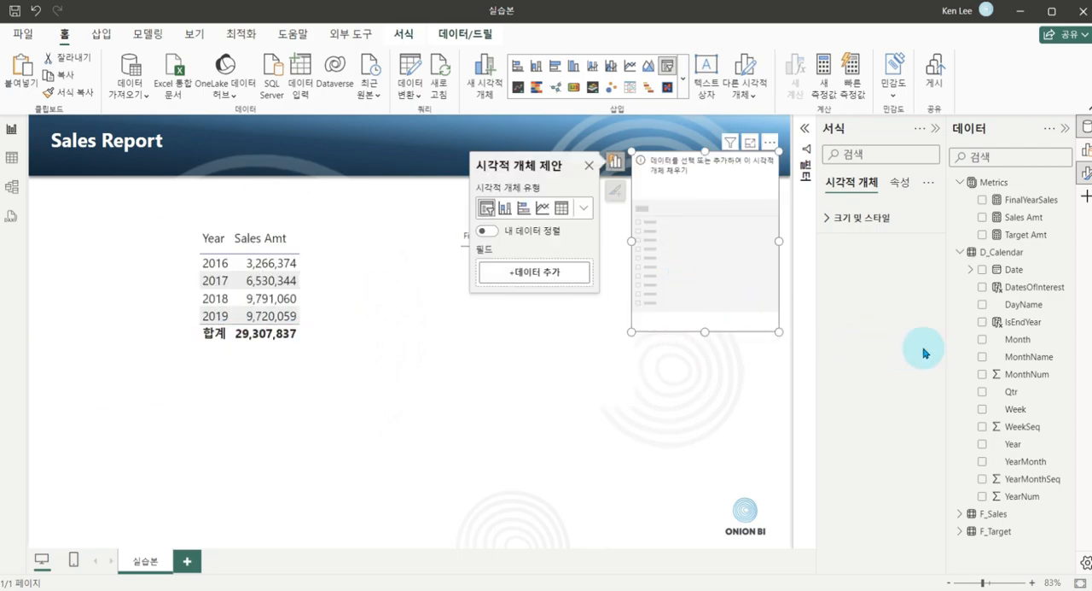
pyautogui.moveTo(1012, 443); pyautogui.dragTo(711, 259)
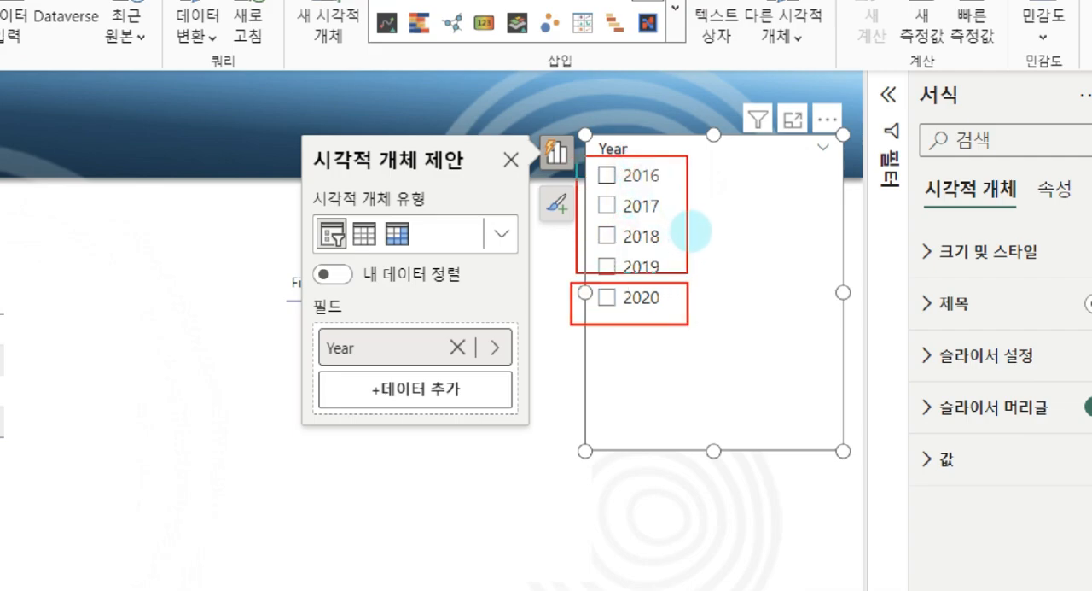
pyautogui.moveTo(699, 158)
pyautogui.mouseDown()
pyautogui.moveTo(735, 233)
pyautogui.moveTo(714, 278)
pyautogui.moveTo(733, 370)
pyautogui.mouseUp()
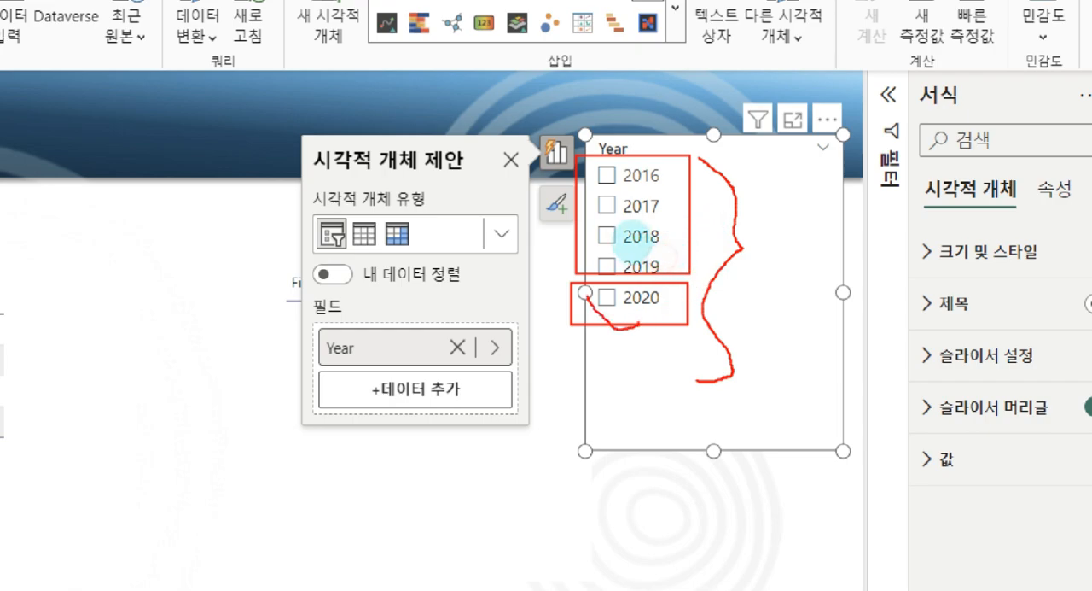
pyautogui.moveTo(670, 280)
pyautogui.mouseDown()
pyautogui.moveTo(606, 337)
pyautogui.moveTo(538, 437)
pyautogui.moveTo(561, 425)
pyautogui.mouseUp()
pyautogui.moveTo(523, 504)
pyautogui.mouseDown()
pyautogui.moveTo(516, 511)
pyautogui.moveTo(545, 506)
pyautogui.mouseUp()
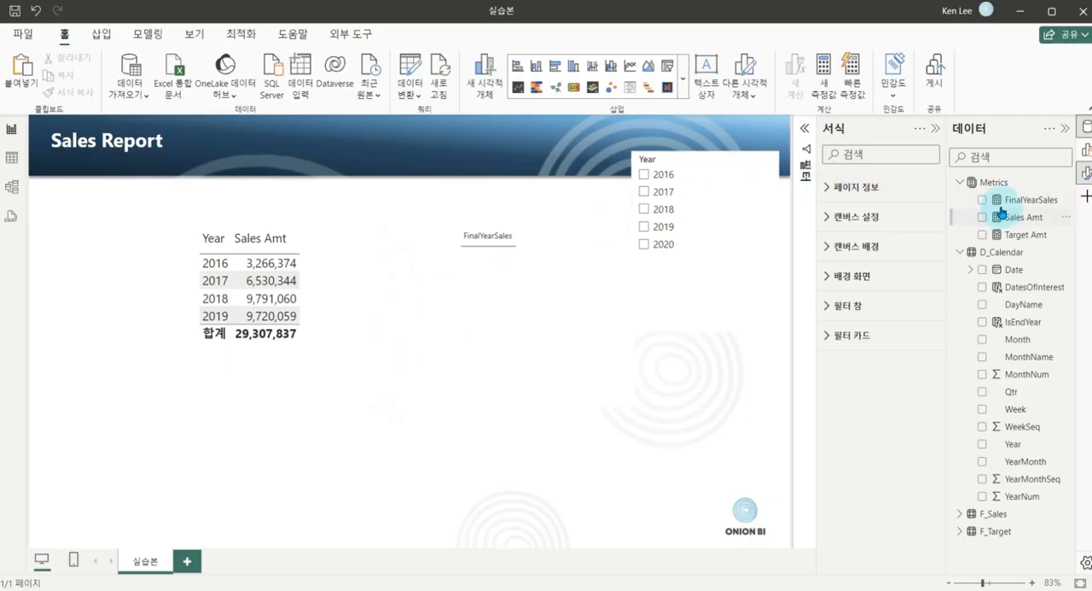
# Open the FinalYearSales formula and examine its DATESYTD filter, leaving the measure as it is.
pyautogui.click(1011, 199)
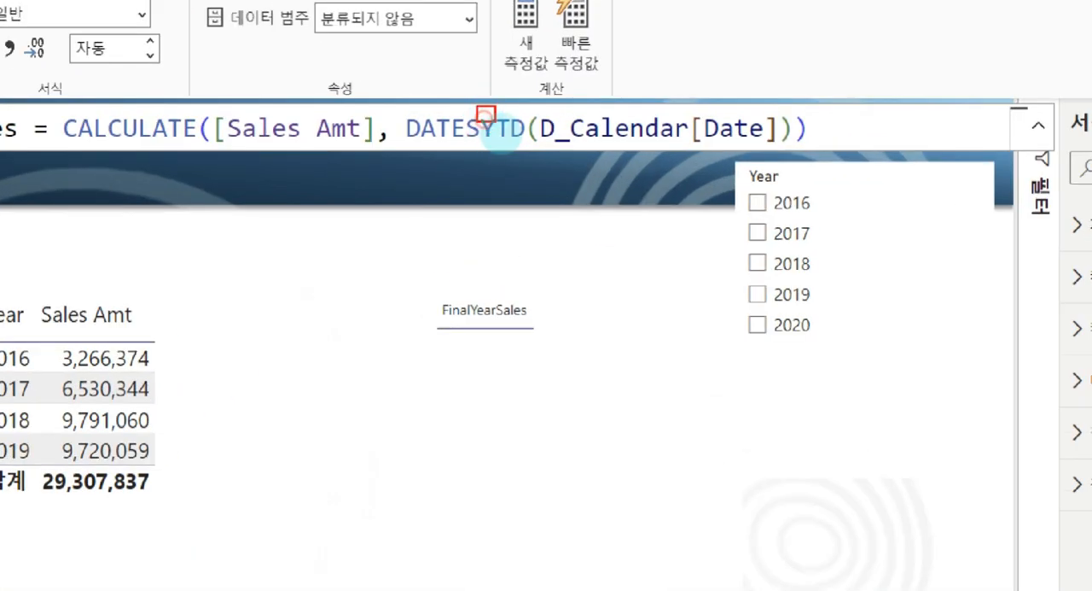
pyautogui.moveTo(499, 133)
pyautogui.mouseDown()
pyautogui.moveTo(531, 145)
pyautogui.moveTo(507, 175)
pyautogui.moveTo(538, 158)
pyautogui.moveTo(529, 143)
pyautogui.moveTo(563, 174)
pyautogui.mouseUp()
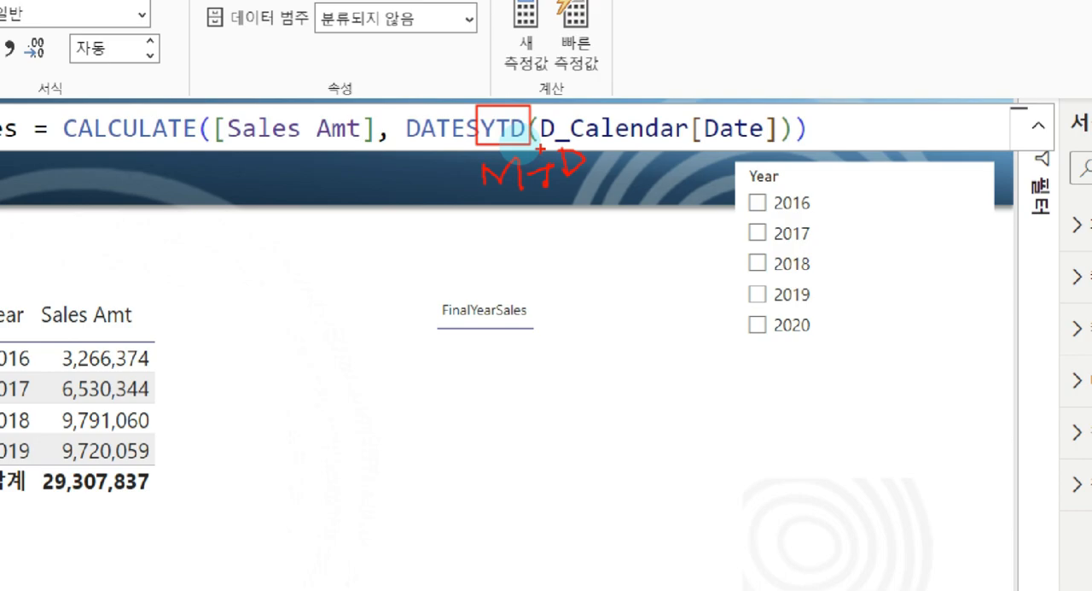
pyautogui.press('Escape')
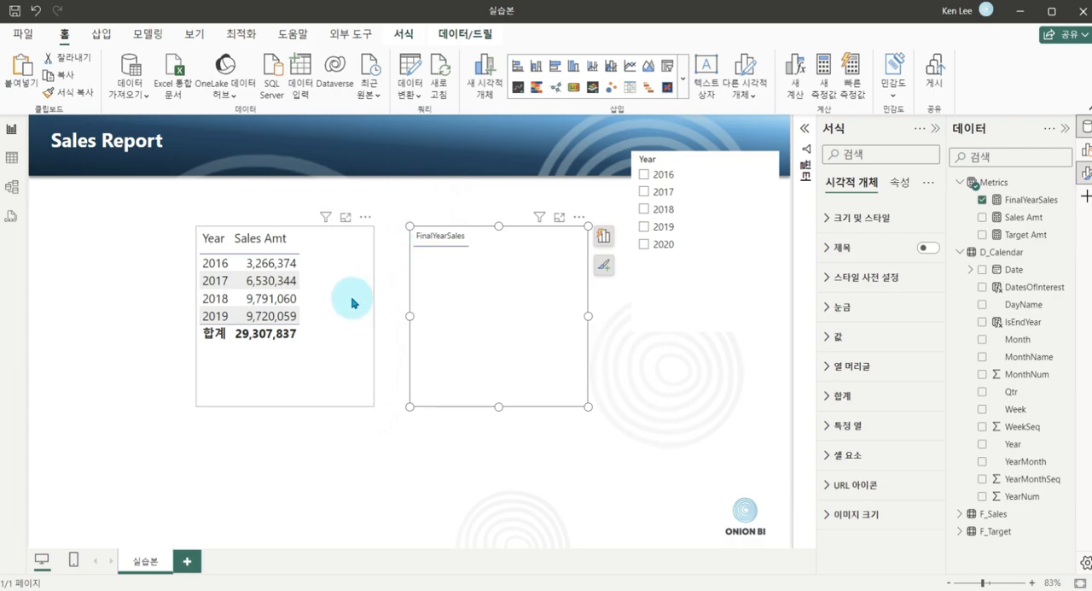
pyautogui.click(435, 425)
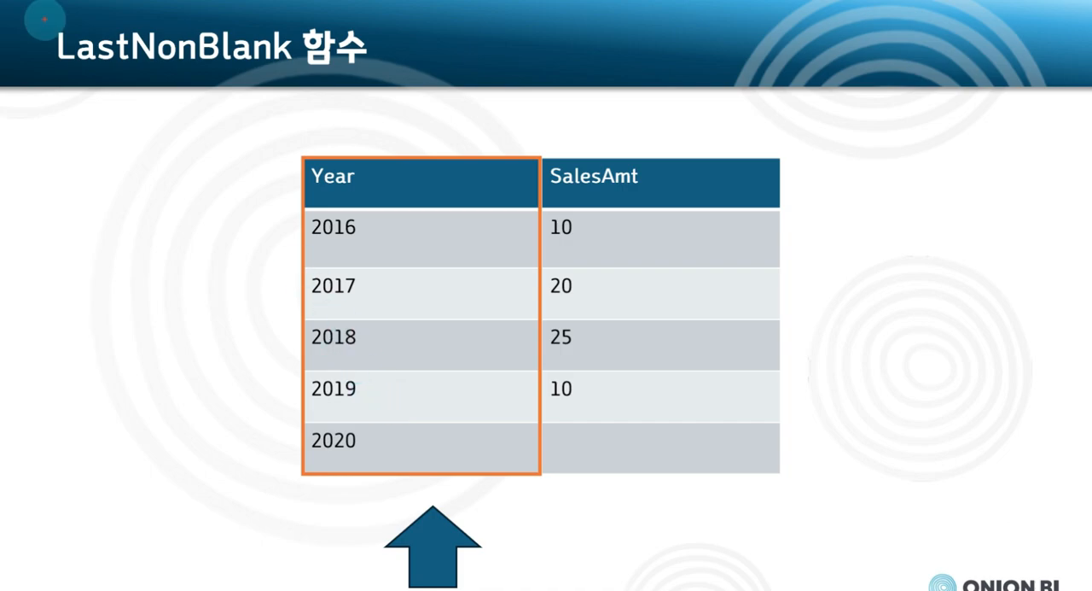
pyautogui.moveTo(45, 18)
pyautogui.mouseDown()
pyautogui.moveTo(81, 54)
pyautogui.moveTo(132, 74)
pyautogui.mouseUp()
pyautogui.moveTo(139, 19); pyautogui.dragTo(295, 75)
pyautogui.moveTo(128, 51)
pyautogui.mouseDown()
pyautogui.moveTo(61, 78)
pyautogui.moveTo(128, 26)
pyautogui.mouseUp()
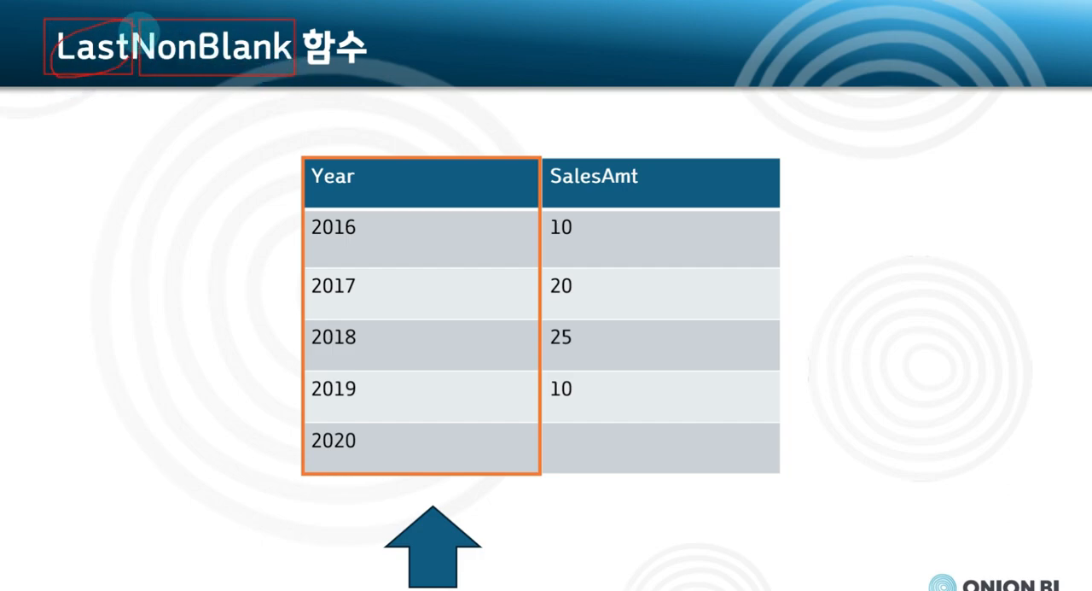
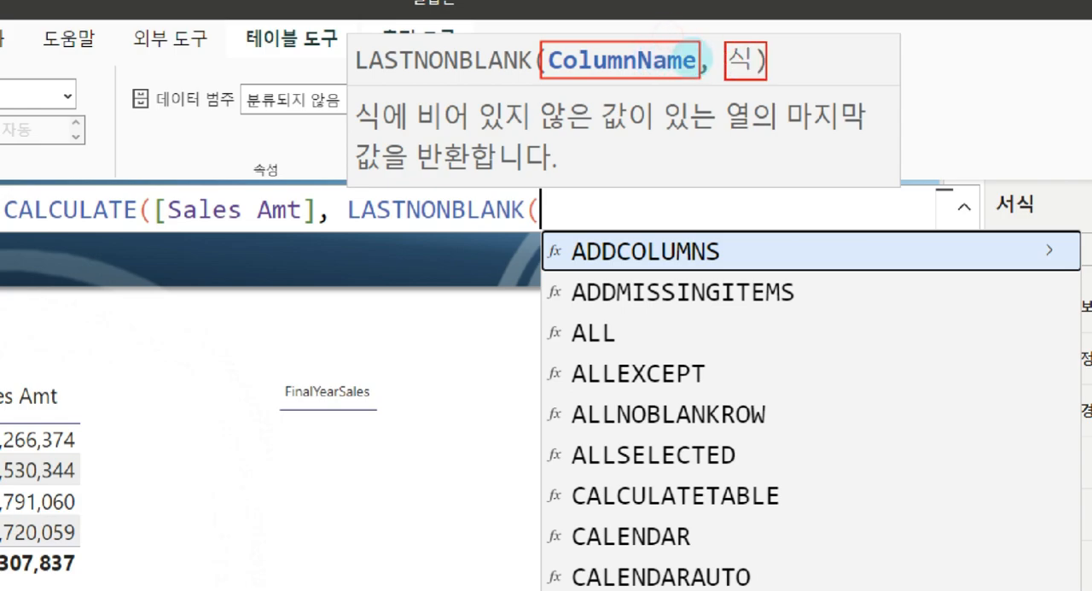
pyautogui.moveTo(638, 72)
pyautogui.mouseDown()
pyautogui.moveTo(609, 85)
pyautogui.moveTo(620, 134)
pyautogui.mouseUp()
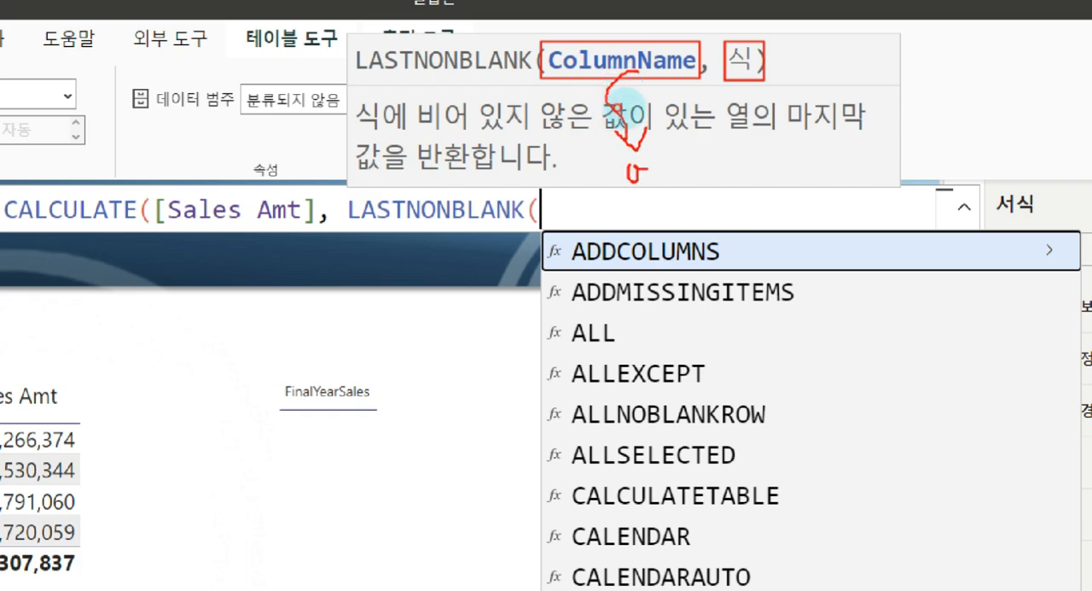
pyautogui.moveTo(670, 160); pyautogui.dragTo(670, 181)
pyautogui.moveTo(654, 189); pyautogui.dragTo(710, 182)
pyautogui.moveTo(737, 84)
pyautogui.mouseDown()
pyautogui.moveTo(783, 159)
pyautogui.moveTo(780, 174)
pyautogui.mouseUp()
pyautogui.moveTo(837, 144); pyautogui.dragTo(849, 162)
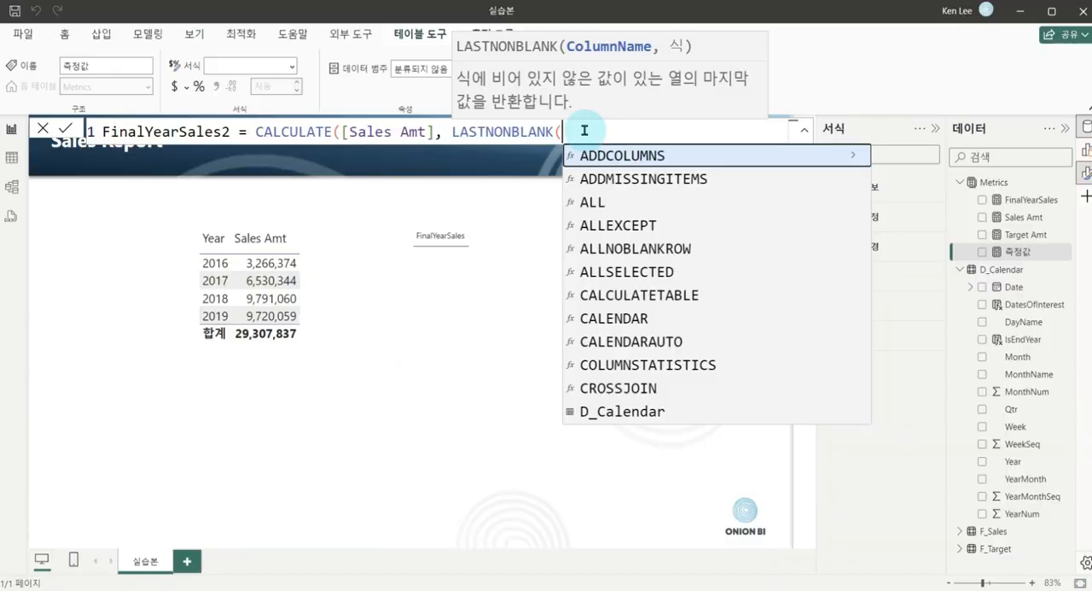
# Complete the FinalYearSales2 formula with the filter LASTNONBLANK(D_Calendar[Year], [Sales Amt]) and commit the measure.
pyautogui.write('year')
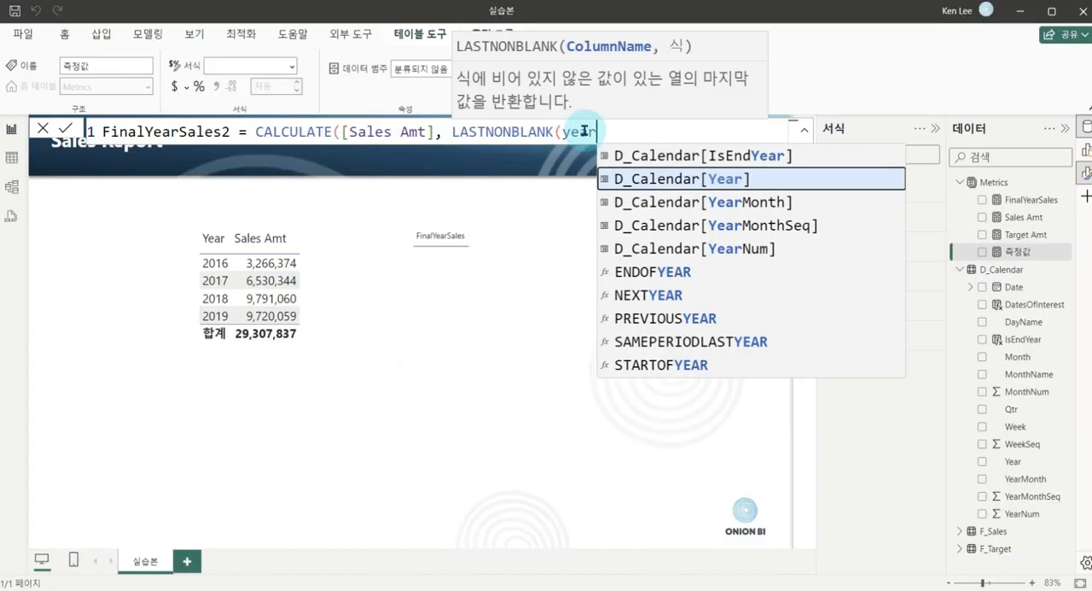
pyautogui.press('Tab')
pyautogui.write(',')
pyautogui.write(' [Sales')
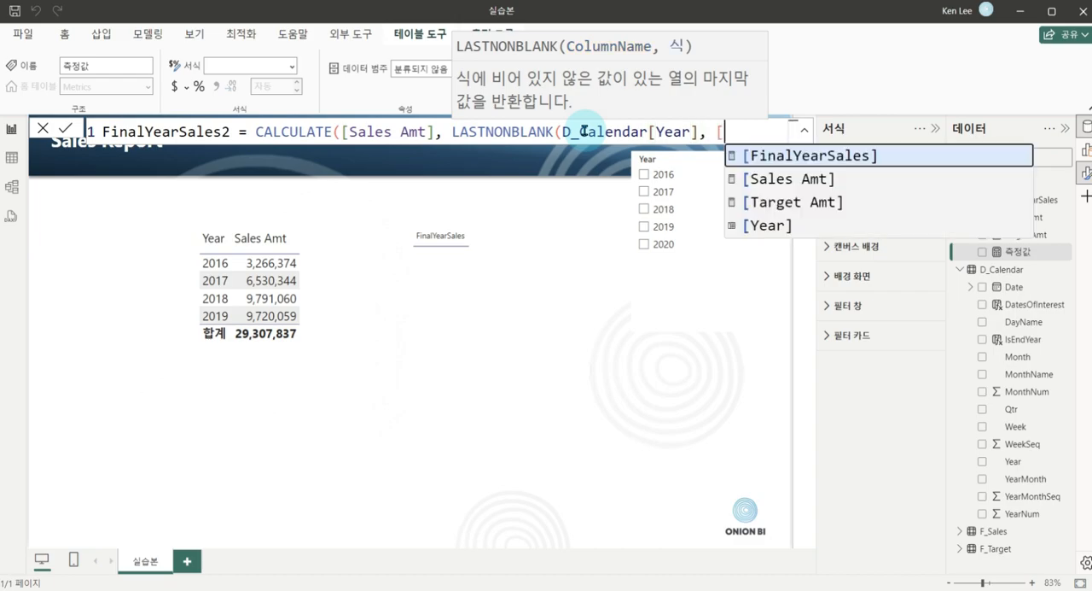
pyautogui.press('Tab')
pyautogui.write('))')
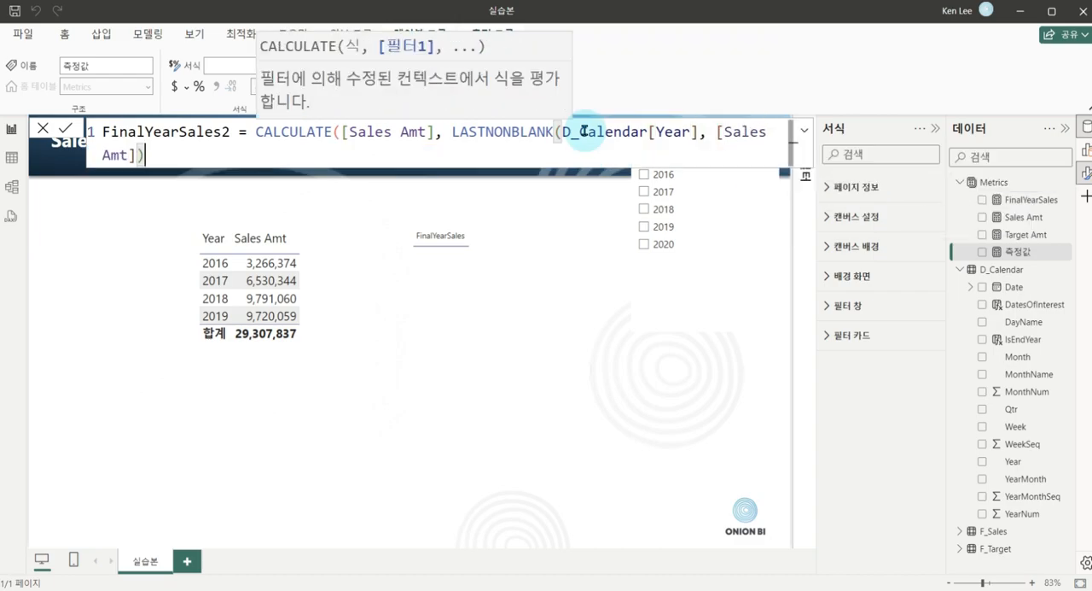
pyautogui.press('Return')
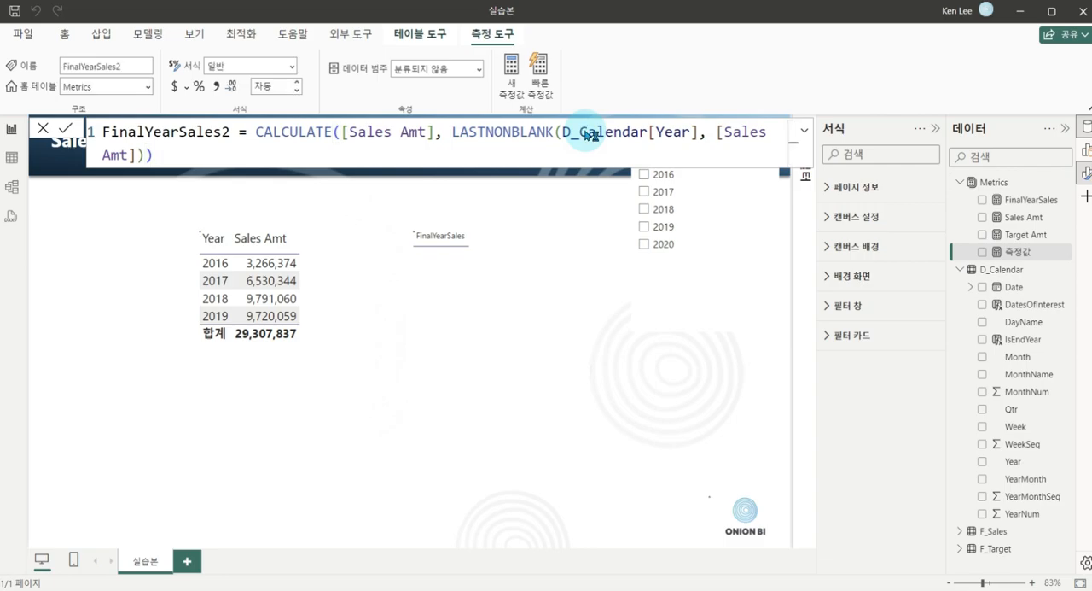
# Move the CALCULATE expression of the FinalYearSales2 formula onto its own second line.
pyautogui.click(263, 134)
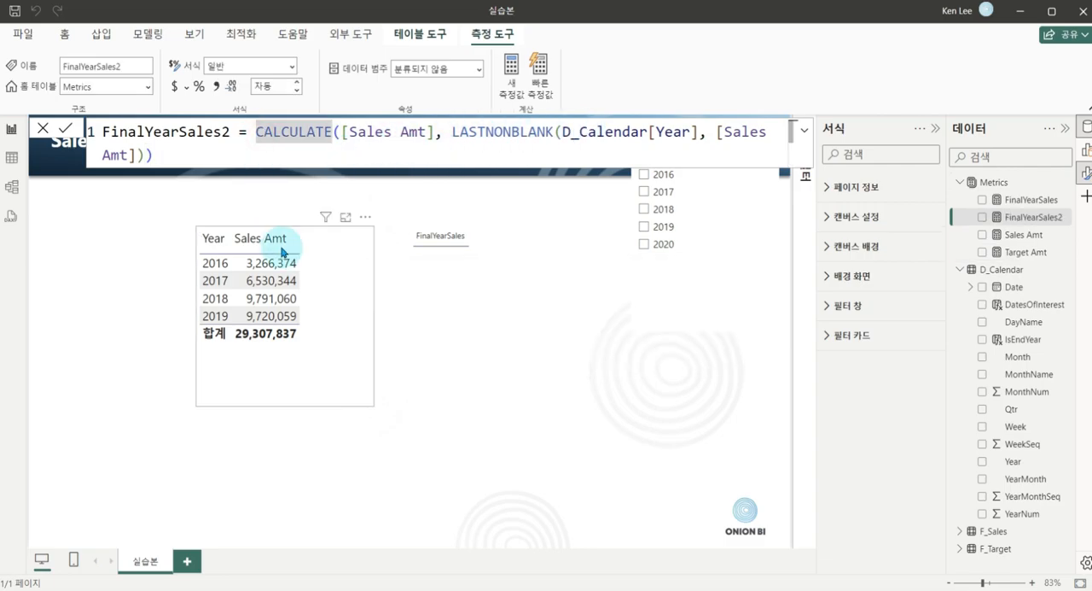
pyautogui.press('Left')
pyautogui.hotkey('shift', 'Return')
pyautogui.click(703, 151)
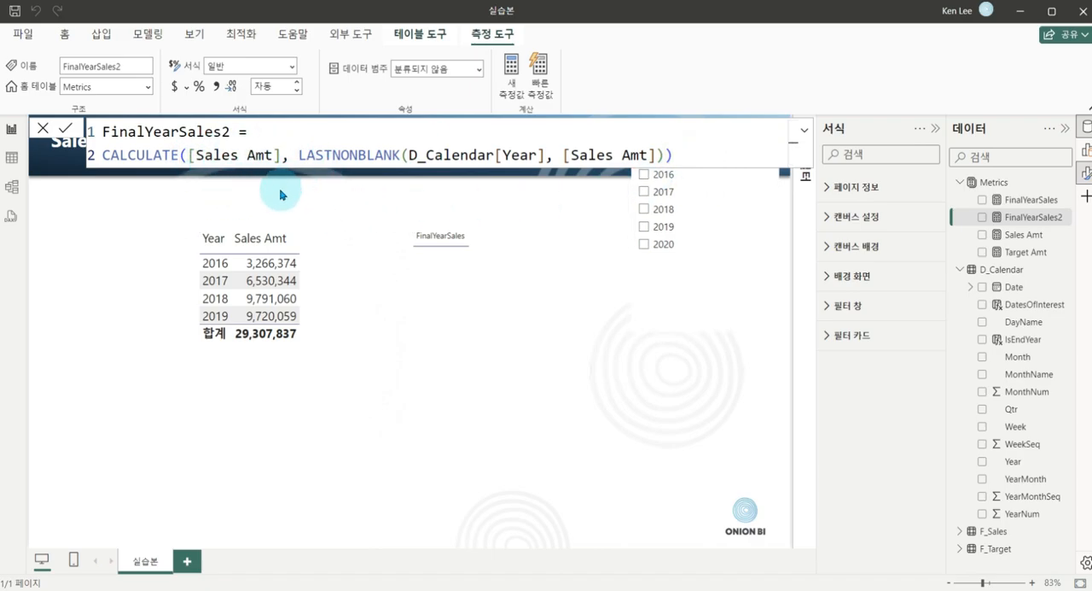
# Examine how the Year column and Sales Amt arguments of LASTNONBLANK filter the CALCULATE expression in FinalYearSales2.
pyautogui.moveTo(292, 136); pyautogui.dragTo(683, 171)
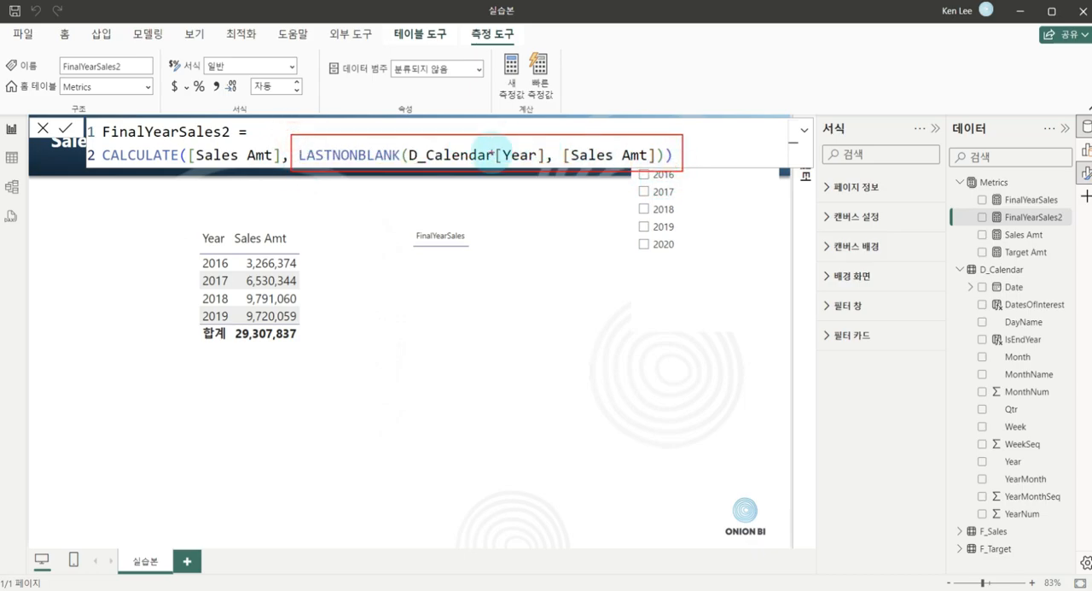
pyautogui.moveTo(386, 167)
pyautogui.mouseDown()
pyautogui.moveTo(233, 209)
pyautogui.moveTo(240, 183)
pyautogui.moveTo(253, 195)
pyautogui.mouseUp()
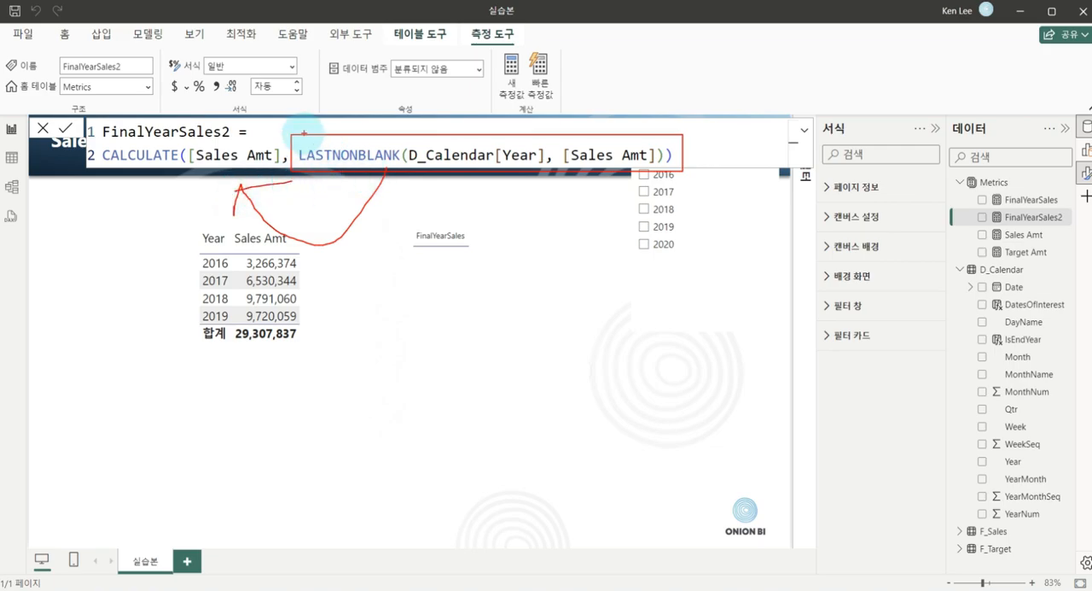
pyautogui.moveTo(292, 133)
pyautogui.mouseDown()
pyautogui.moveTo(565, 172)
pyautogui.moveTo(687, 169)
pyautogui.mouseUp()
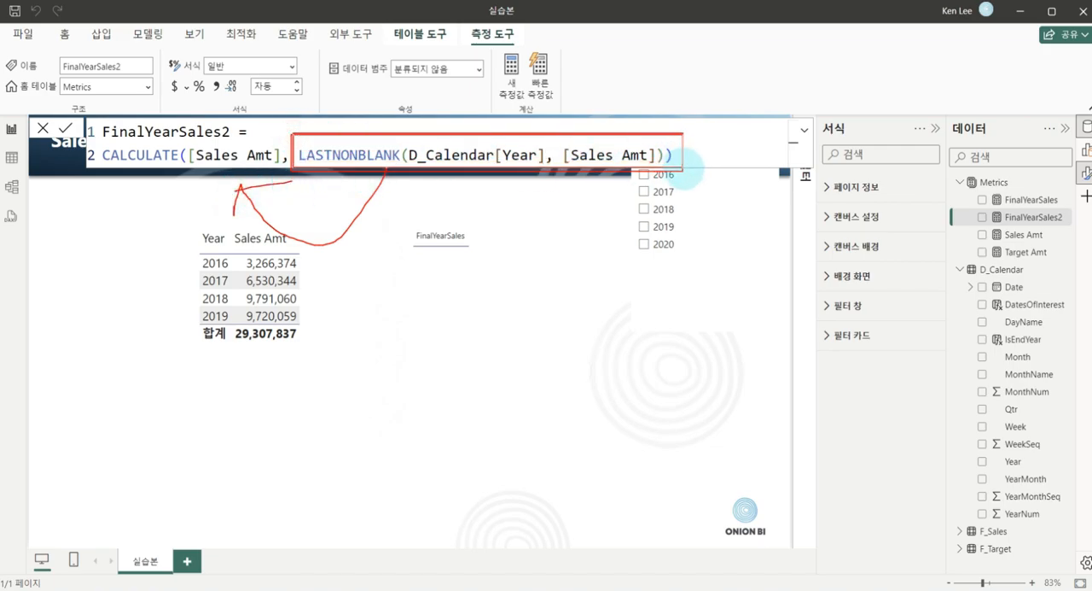
pyautogui.moveTo(614, 130)
pyautogui.mouseDown()
pyautogui.moveTo(565, 149)
pyautogui.moveTo(674, 166)
pyautogui.moveTo(598, 179)
pyautogui.mouseUp()
pyautogui.moveTo(525, 131)
pyautogui.mouseDown()
pyautogui.moveTo(478, 152)
pyautogui.moveTo(488, 177)
pyautogui.mouseUp()
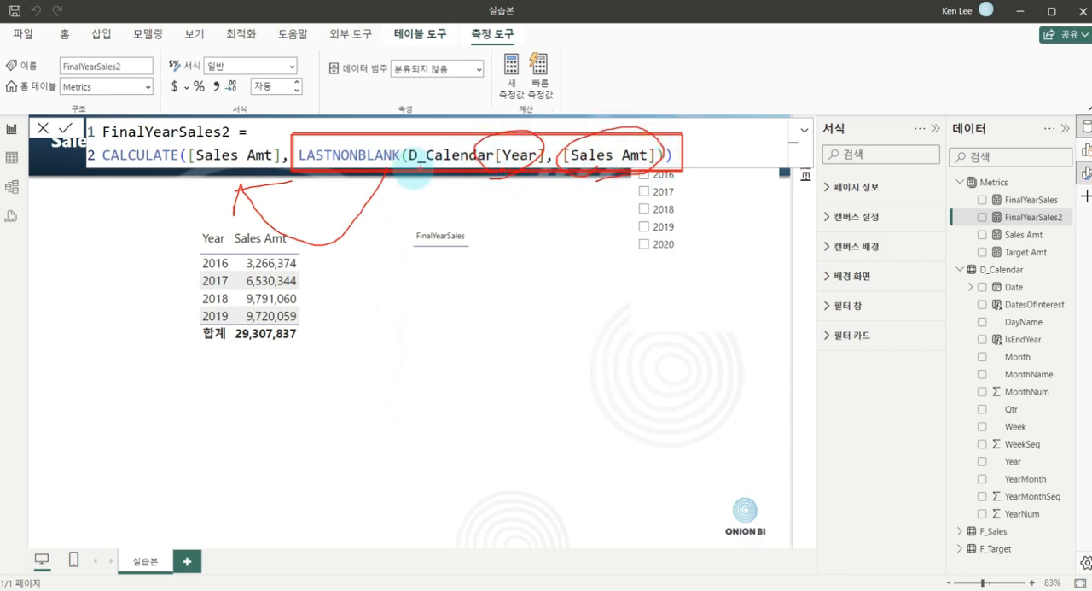
pyautogui.moveTo(436, 196)
pyautogui.mouseDown()
pyautogui.moveTo(454, 211)
pyautogui.moveTo(469, 195)
pyautogui.moveTo(503, 225)
pyautogui.moveTo(474, 167)
pyautogui.moveTo(500, 225)
pyautogui.moveTo(512, 213)
pyautogui.mouseUp()
pyautogui.moveTo(459, 266)
pyautogui.mouseDown()
pyautogui.moveTo(459, 294)
pyautogui.moveTo(538, 279)
pyautogui.moveTo(538, 298)
pyautogui.mouseUp()
pyautogui.moveTo(466, 297); pyautogui.dragTo(514, 321)
pyautogui.moveTo(459, 284); pyautogui.dragTo(247, 177)
pyautogui.moveTo(244, 215)
pyautogui.mouseDown()
pyautogui.moveTo(244, 195)
pyautogui.moveTo(290, 177)
pyautogui.moveTo(205, 116)
pyautogui.moveTo(248, 193)
pyautogui.mouseUp()
pyautogui.press('Escape')
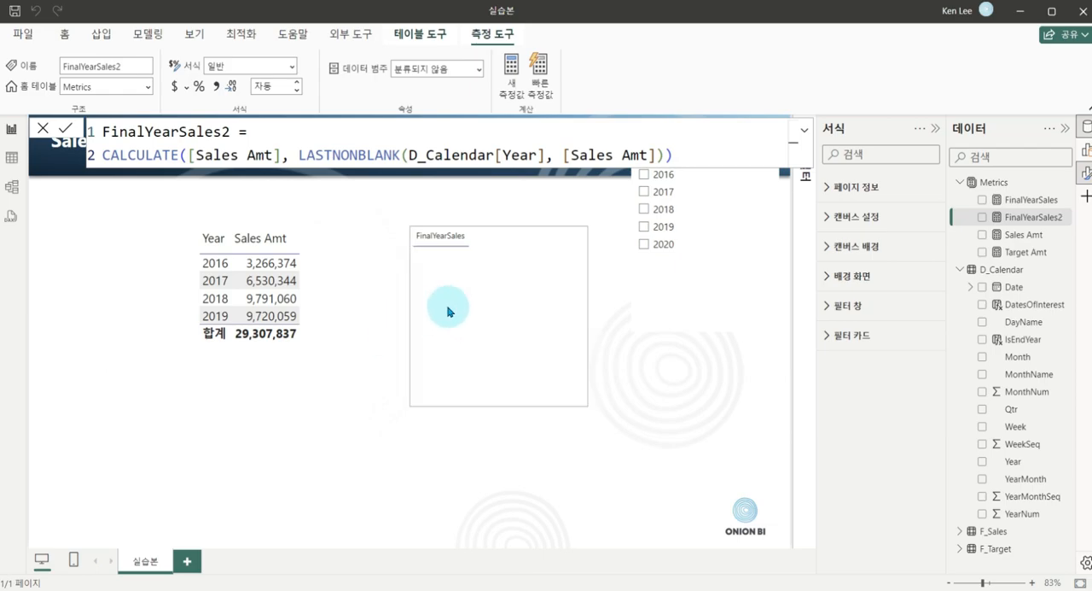
# Add the FinalYearSales2 measure to the FinalYearSales table visual and compare its result with the yearly sales table.
pyautogui.click(500, 325)
pyautogui.moveTo(1003, 216); pyautogui.dragTo(503, 333)
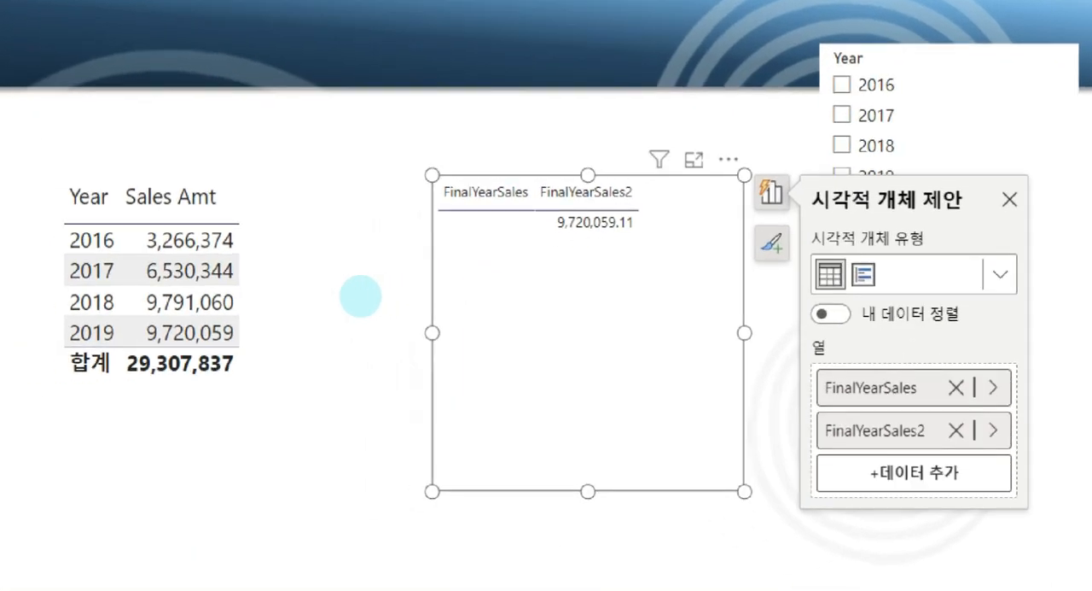
pyautogui.moveTo(540, 208); pyautogui.dragTo(667, 237)
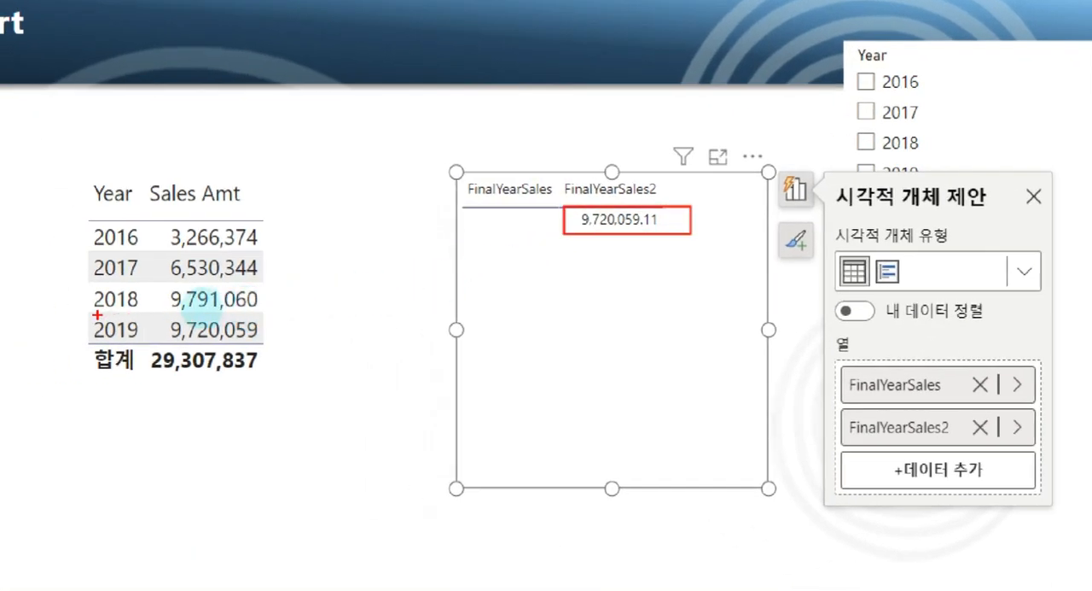
pyautogui.moveTo(84, 312)
pyautogui.mouseDown()
pyautogui.moveTo(287, 344)
pyautogui.moveTo(565, 241)
pyautogui.mouseUp()
pyautogui.moveTo(305, 352)
pyautogui.mouseDown()
pyautogui.moveTo(395, 341)
pyautogui.moveTo(622, 263)
pyautogui.mouseUp()
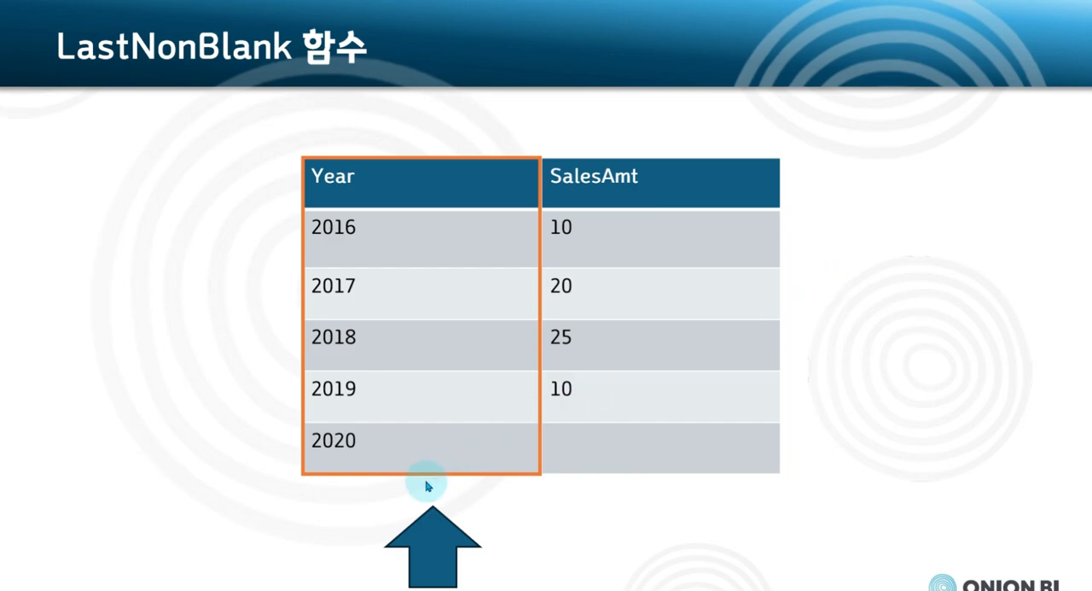
pyautogui.moveTo(265, 563)
pyautogui.mouseDown()
pyautogui.moveTo(261, 475)
pyautogui.moveTo(299, 488)
pyautogui.mouseUp()
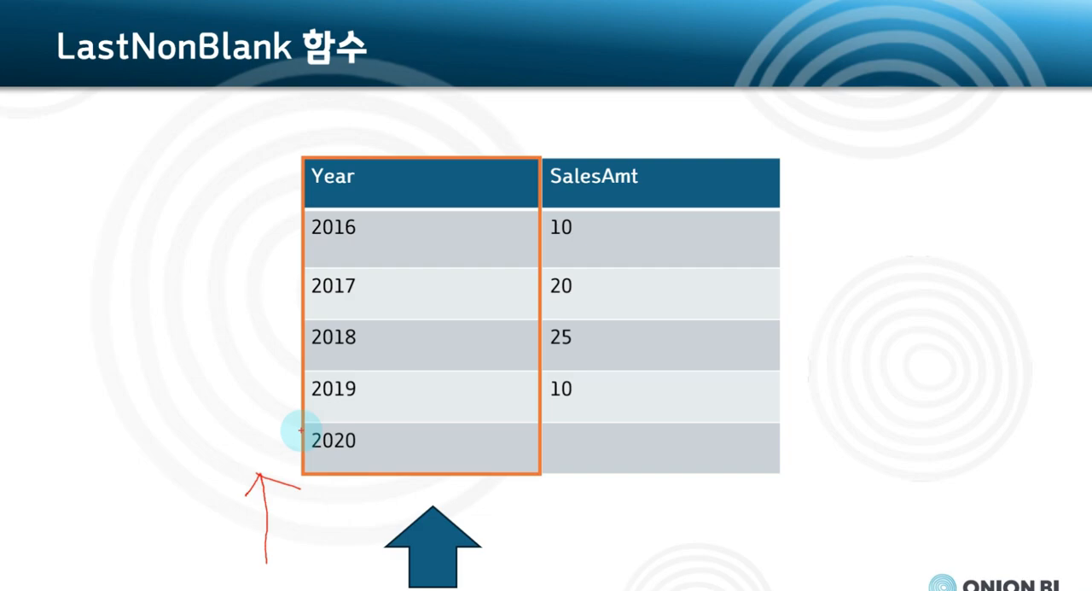
pyautogui.moveTo(410, 500)
pyautogui.mouseDown()
pyautogui.moveTo(412, 472)
pyautogui.moveTo(442, 487)
pyautogui.mouseUp()
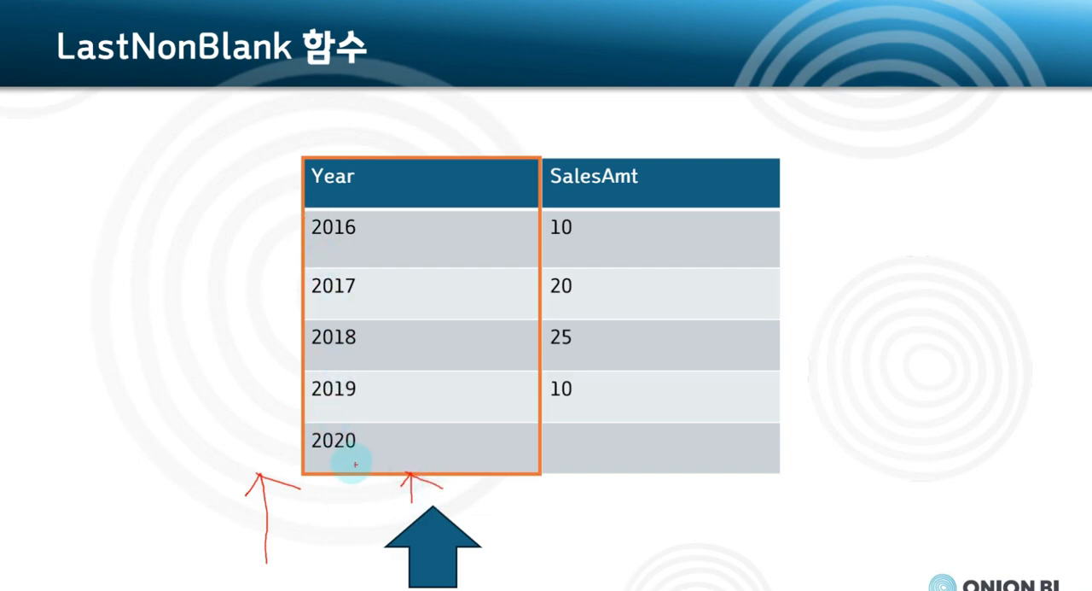
pyautogui.moveTo(300, 423); pyautogui.dragTo(535, 468)
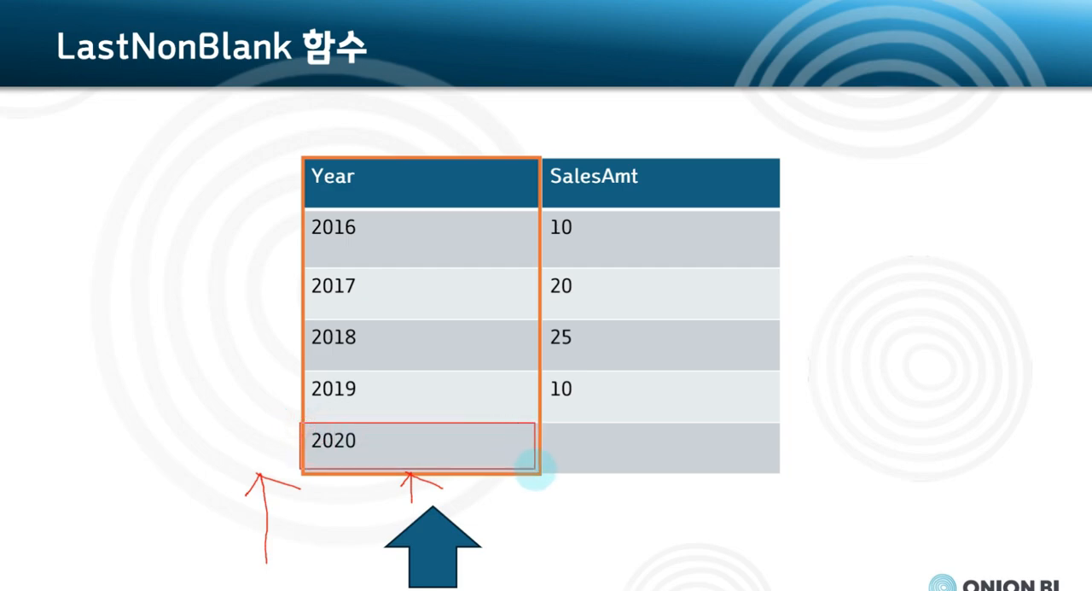
pyautogui.moveTo(547, 421); pyautogui.dragTo(770, 468)
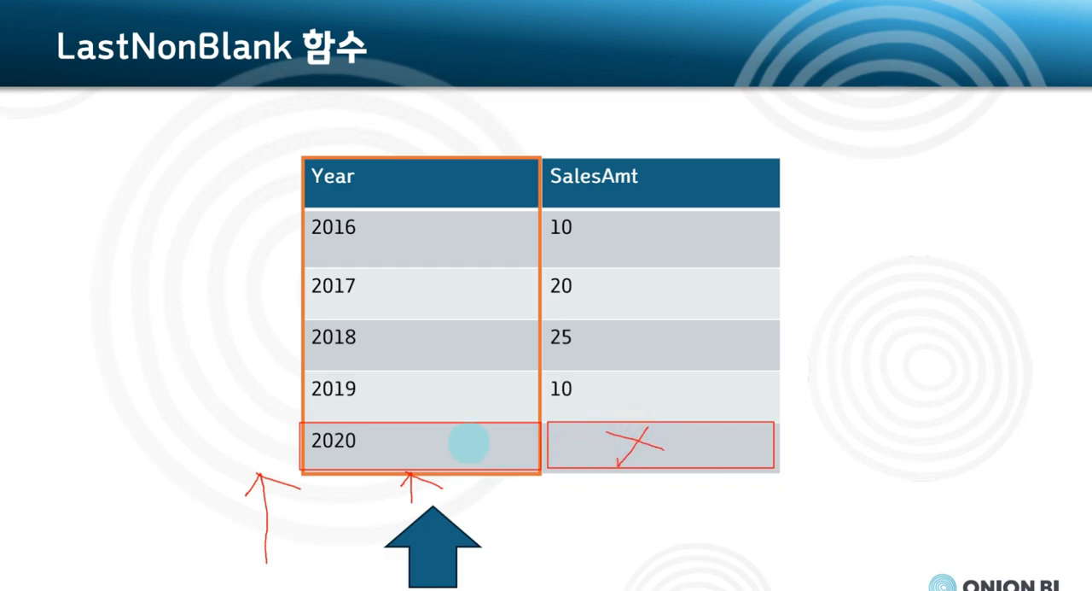
pyautogui.moveTo(426, 450)
pyautogui.mouseDown()
pyautogui.moveTo(424, 410)
pyautogui.moveTo(466, 393)
pyautogui.mouseUp()
pyautogui.moveTo(307, 375); pyautogui.dragTo(417, 403)
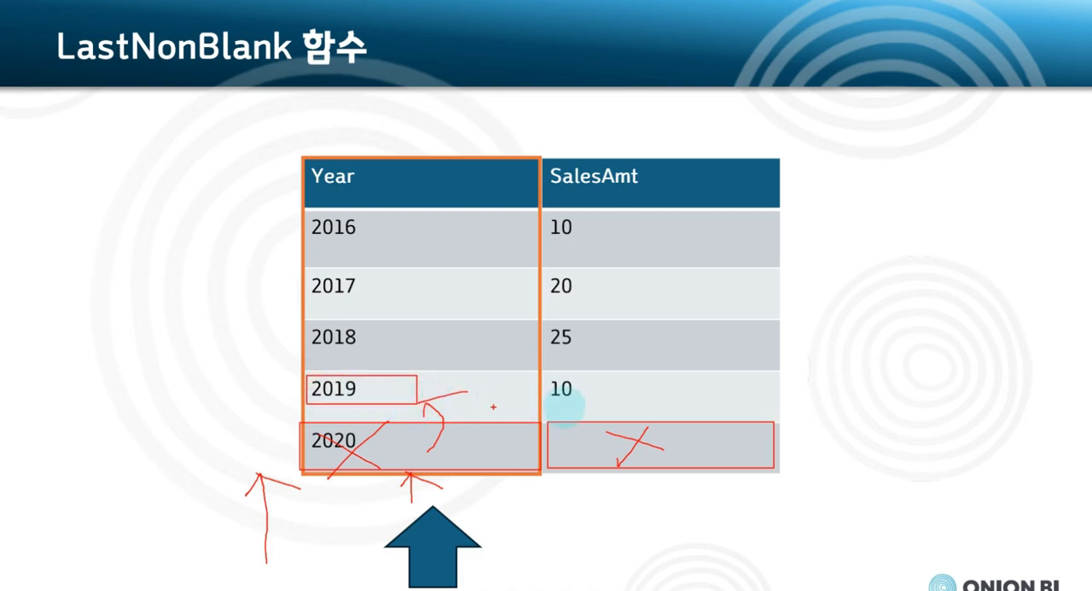
pyautogui.moveTo(544, 371); pyautogui.dragTo(656, 404)
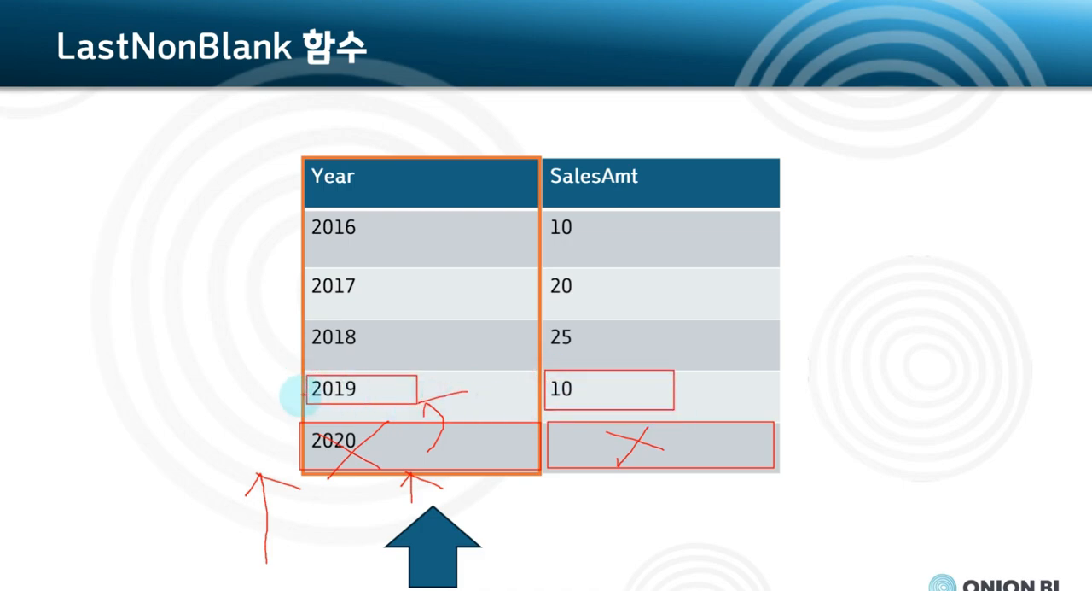
pyautogui.moveTo(292, 408)
pyautogui.mouseDown()
pyautogui.moveTo(385, 383)
pyautogui.moveTo(342, 419)
pyautogui.moveTo(139, 390)
pyautogui.moveTo(171, 431)
pyautogui.mouseUp()
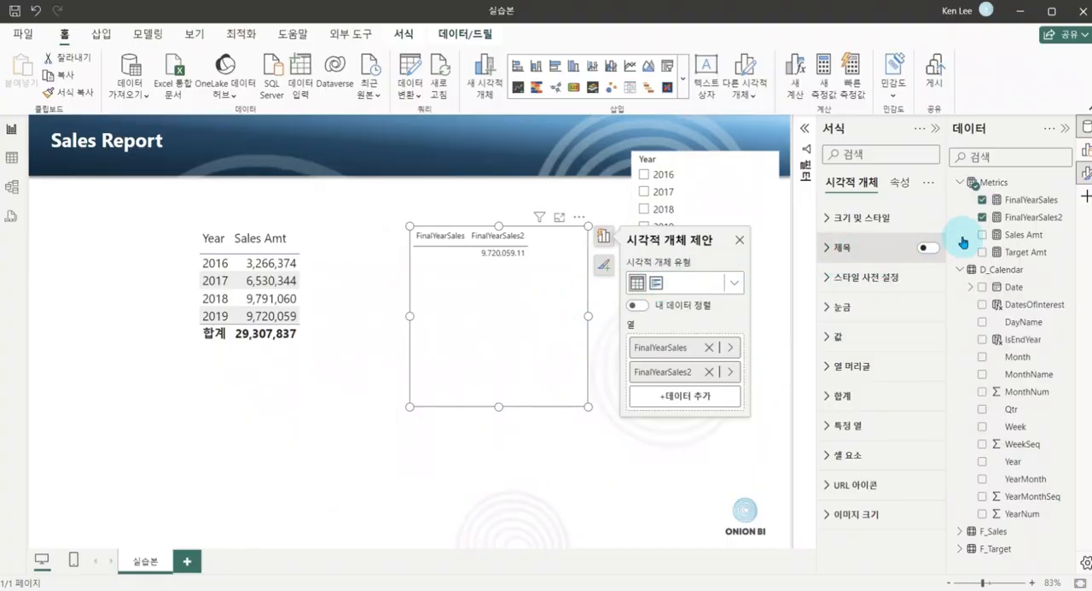
# Open the FinalYearSales2 formula and review what its LASTNONBLANK part passes to CALCULATE, leaving the measure as it is.
pyautogui.click(1015, 217)
pyautogui.moveTo(293, 139)
pyautogui.mouseDown()
pyautogui.moveTo(565, 203)
pyautogui.moveTo(677, 168)
pyautogui.mouseUp()
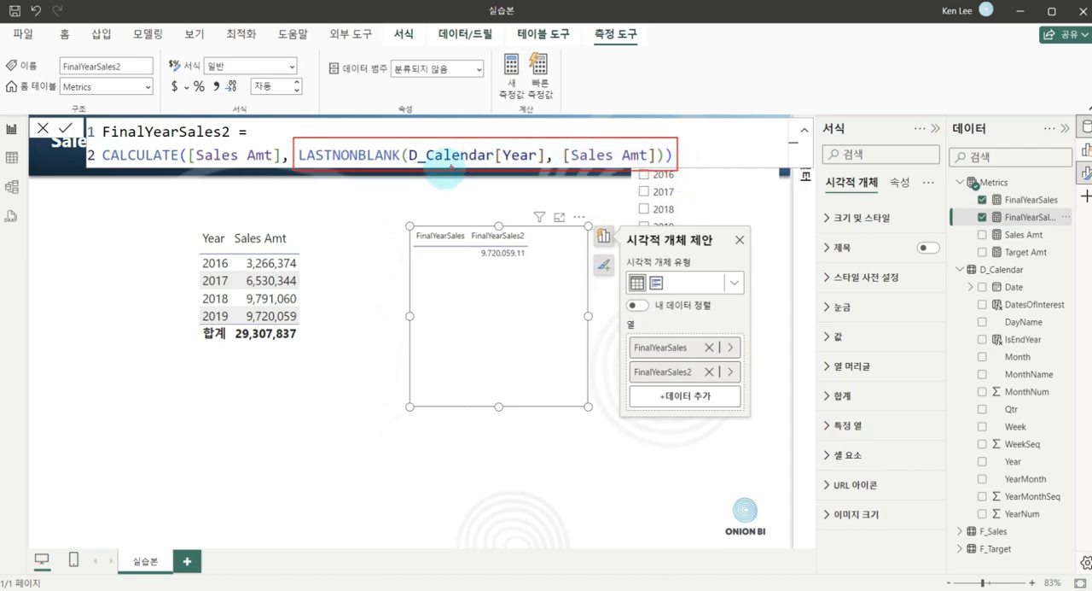
pyautogui.moveTo(424, 135)
pyautogui.mouseDown()
pyautogui.moveTo(658, 73)
pyautogui.moveTo(674, 81)
pyautogui.mouseUp()
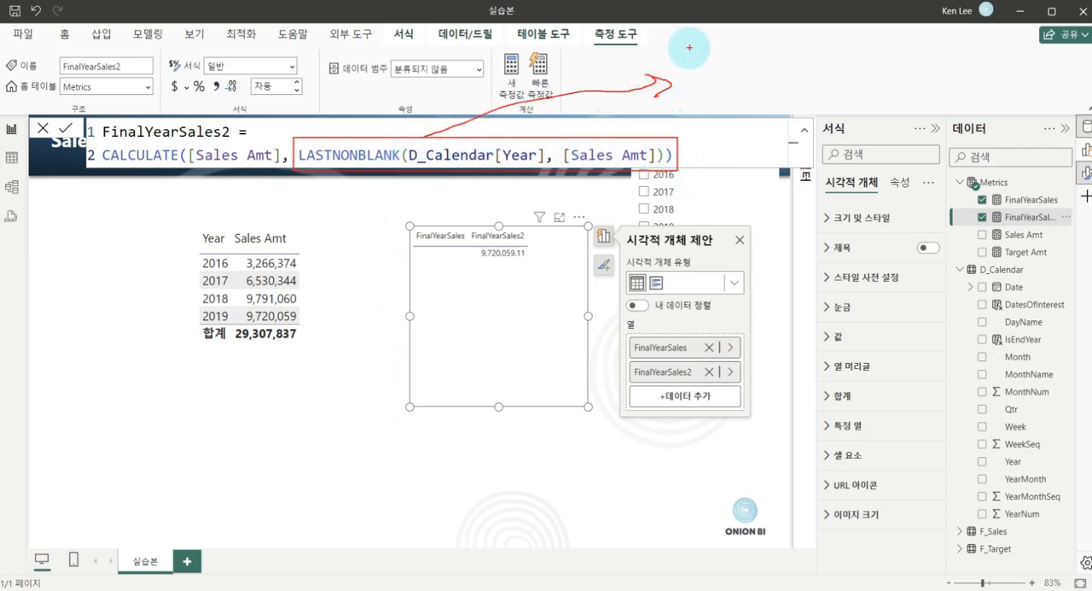
pyautogui.moveTo(689, 49); pyautogui.dragTo(762, 92)
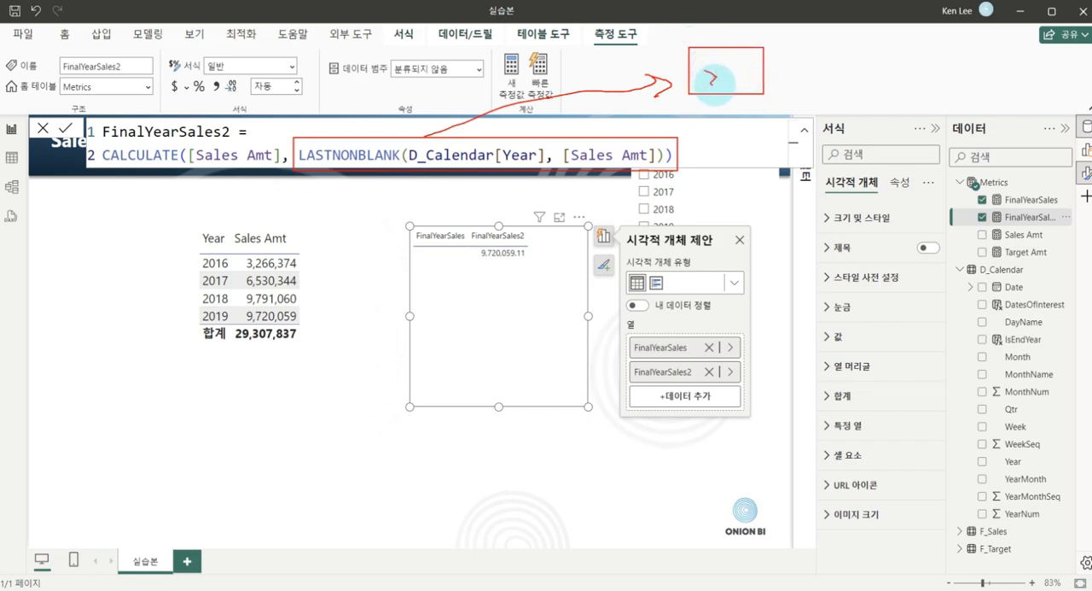
pyautogui.moveTo(744, 71); pyautogui.dragTo(751, 88)
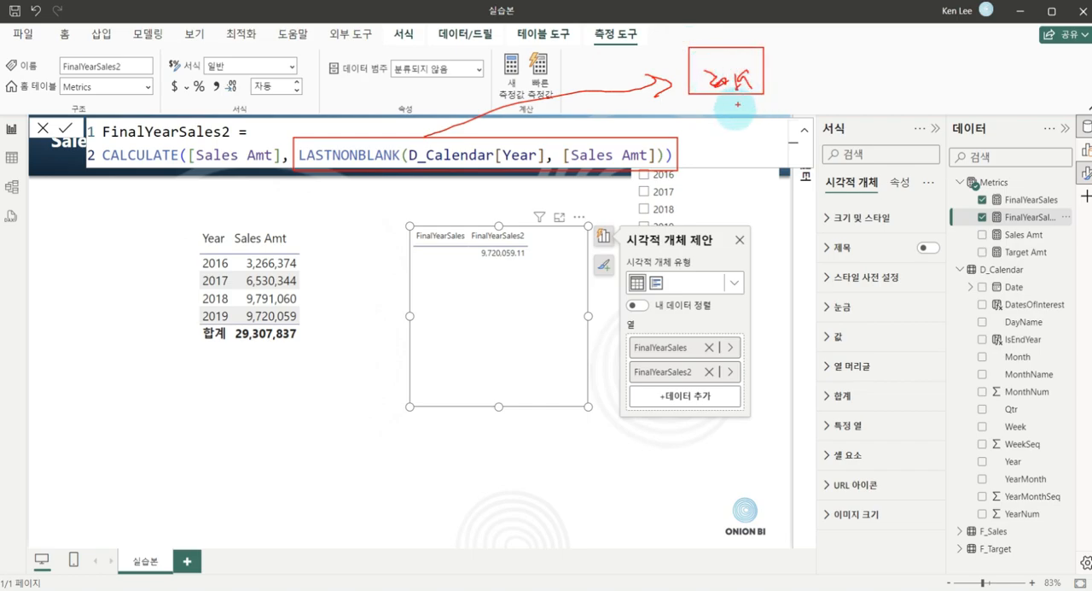
pyautogui.press('Escape')
# Create a calculated table from the formula's LASTNONBLANK(D_Calendar[Year], [Sales Amt]) expression, inspect its data, and return to the report page.
pyautogui.click(298, 155)
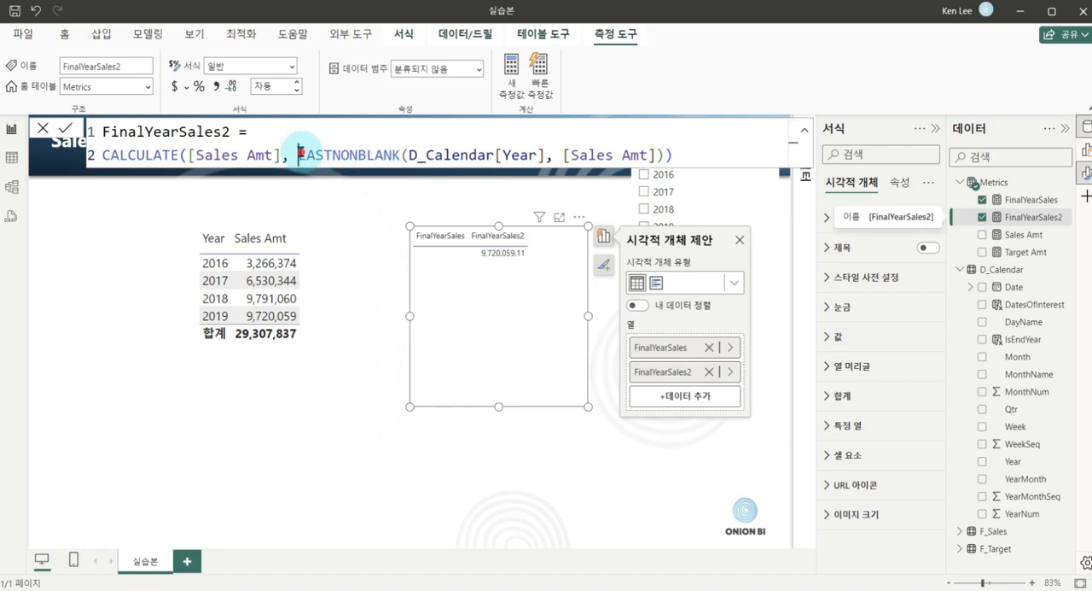
pyautogui.keyDown('shift'); pyautogui.click(662, 155); pyautogui.keyUp('shift')
pyautogui.hotkey('ctrl', 'c')
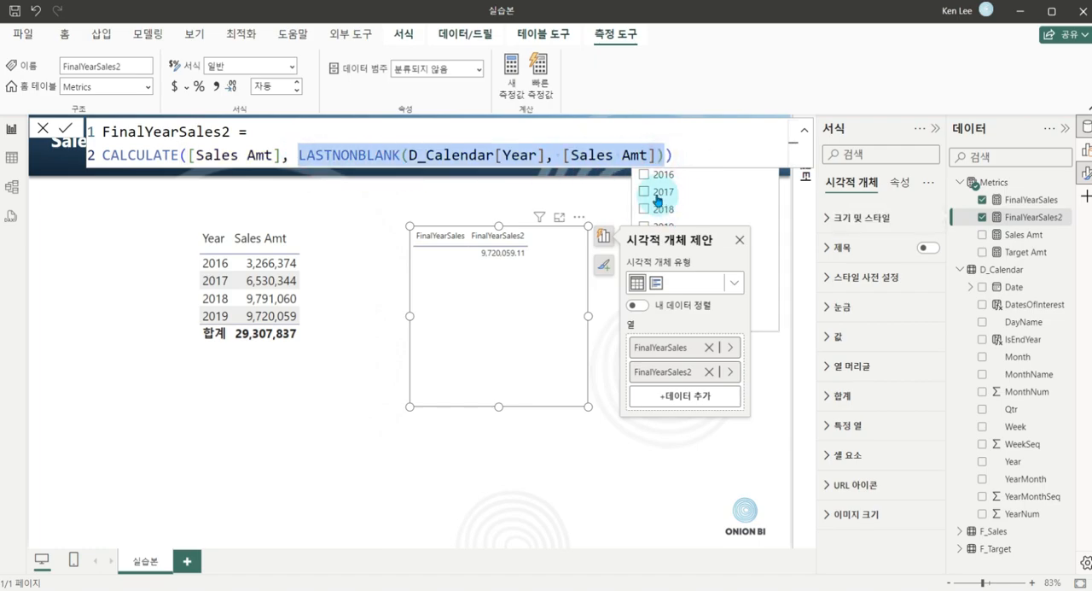
pyautogui.click(145, 39)
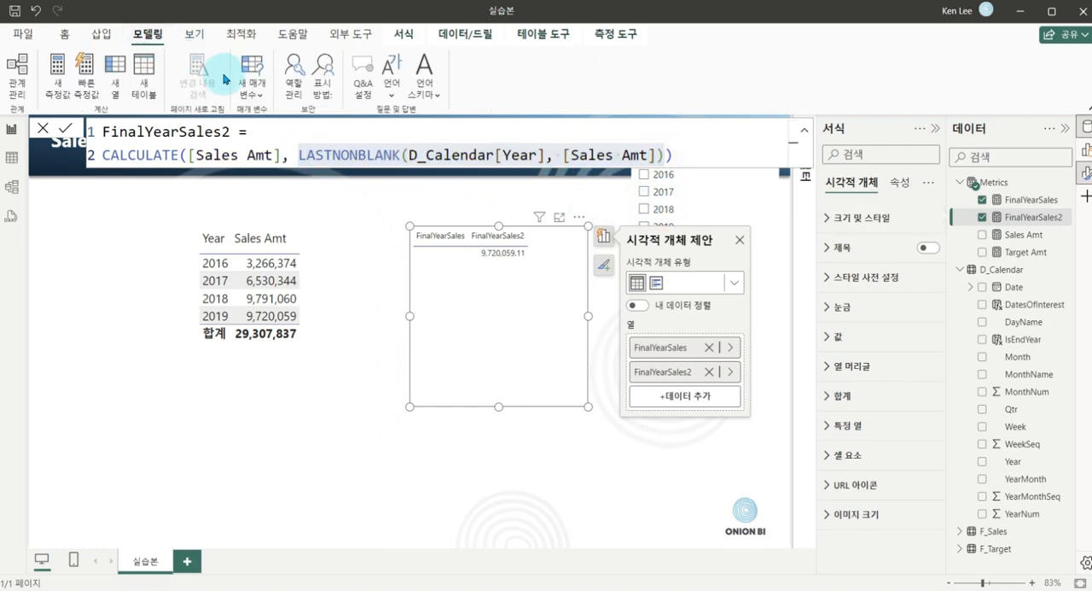
pyautogui.click(145, 85)
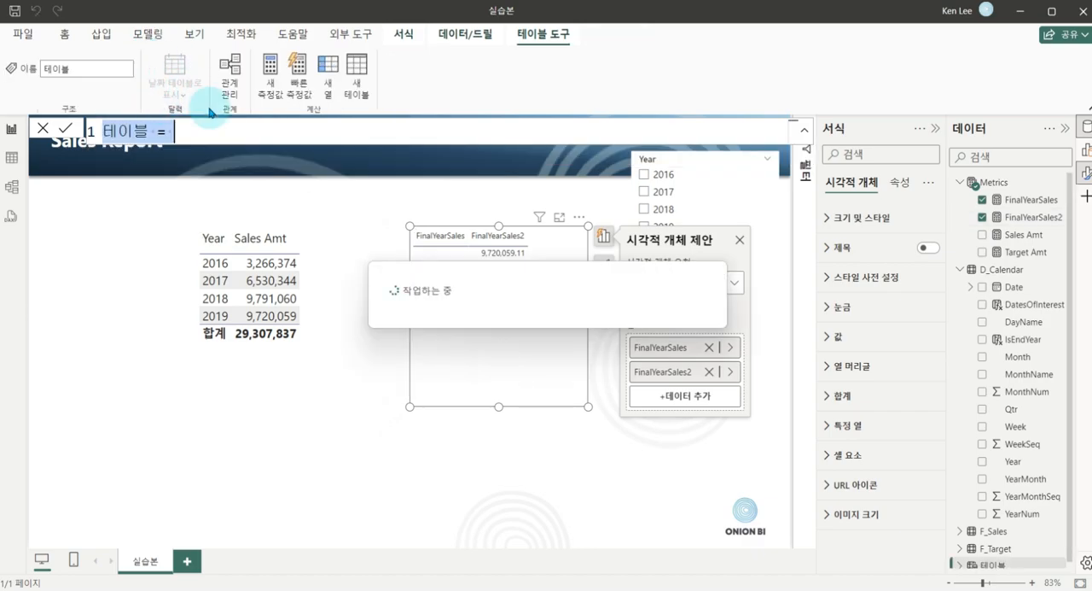
pyautogui.hotkey('ctrl', 'v')
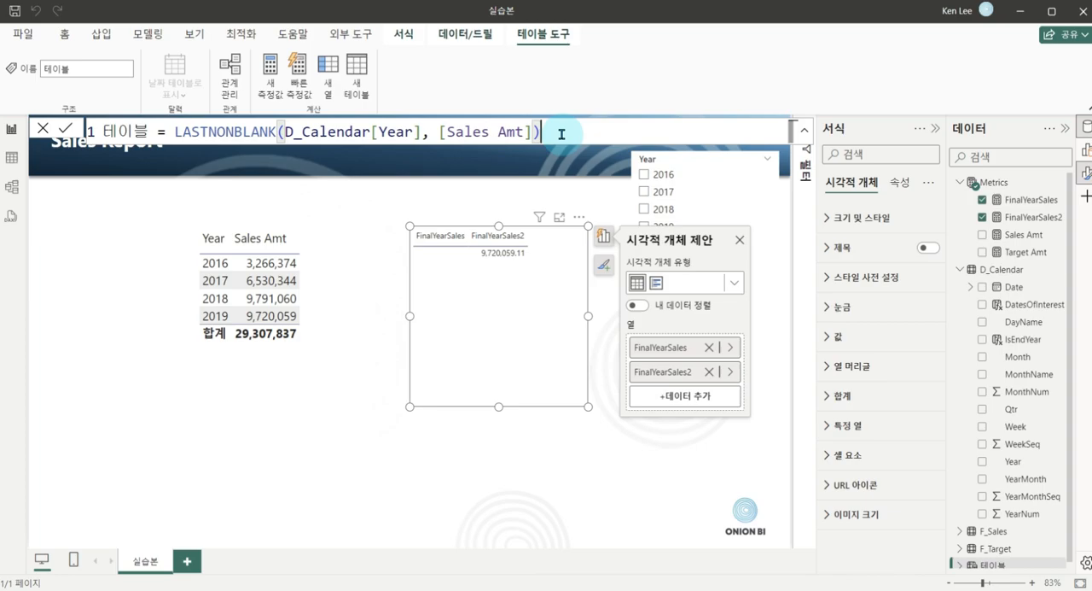
pyautogui.press('Return')
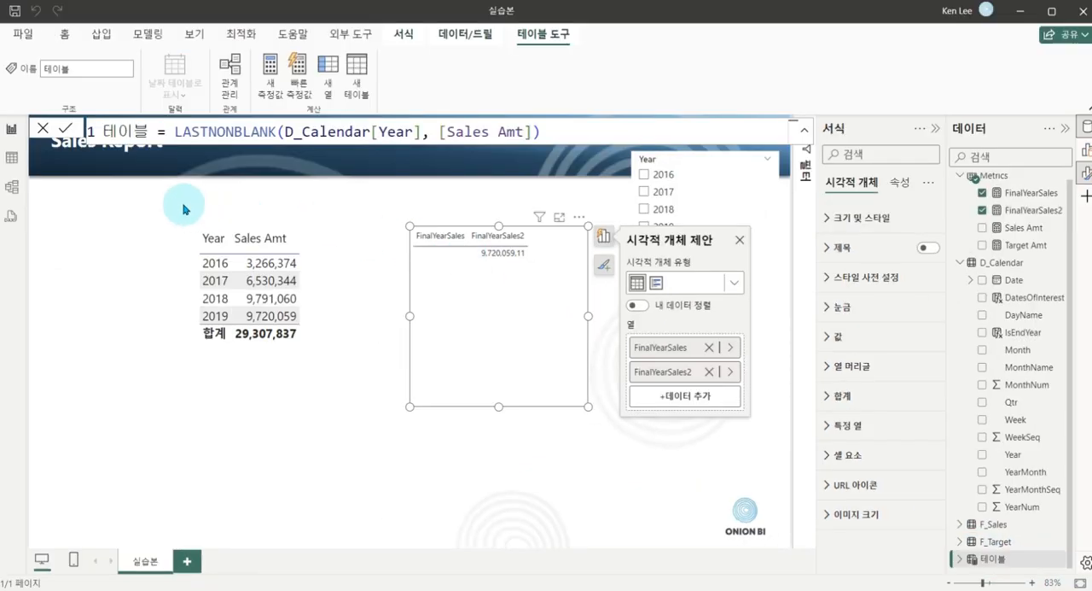
pyautogui.click(11, 157)
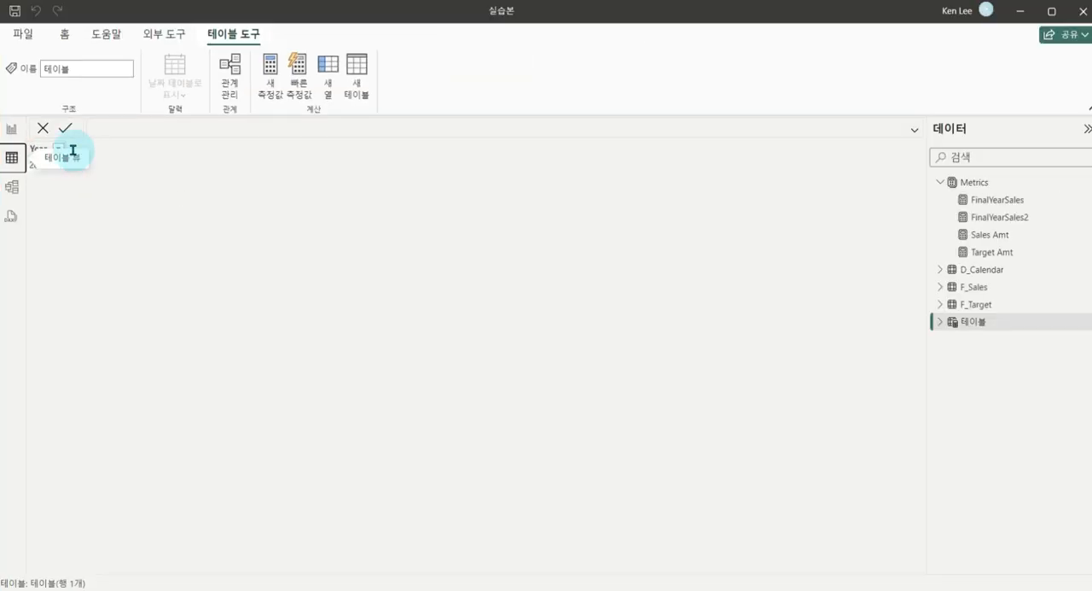
pyautogui.click(11, 129)
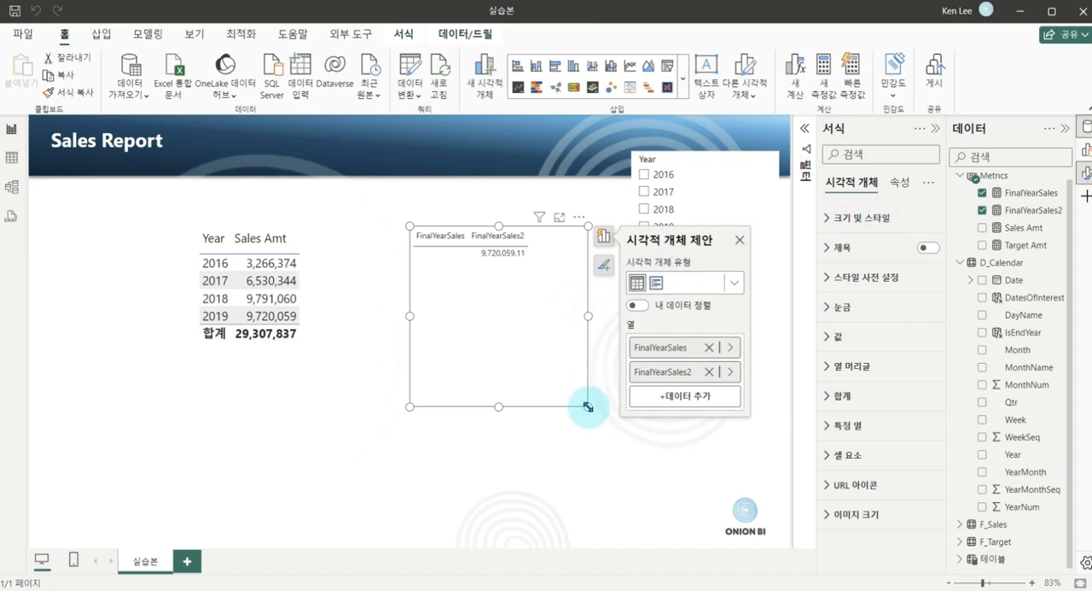
# Shrink the FinalYearSales comparison table around its values and move the yearly sales table beneath it.
pyautogui.moveTo(588, 407); pyautogui.dragTo(569, 290)
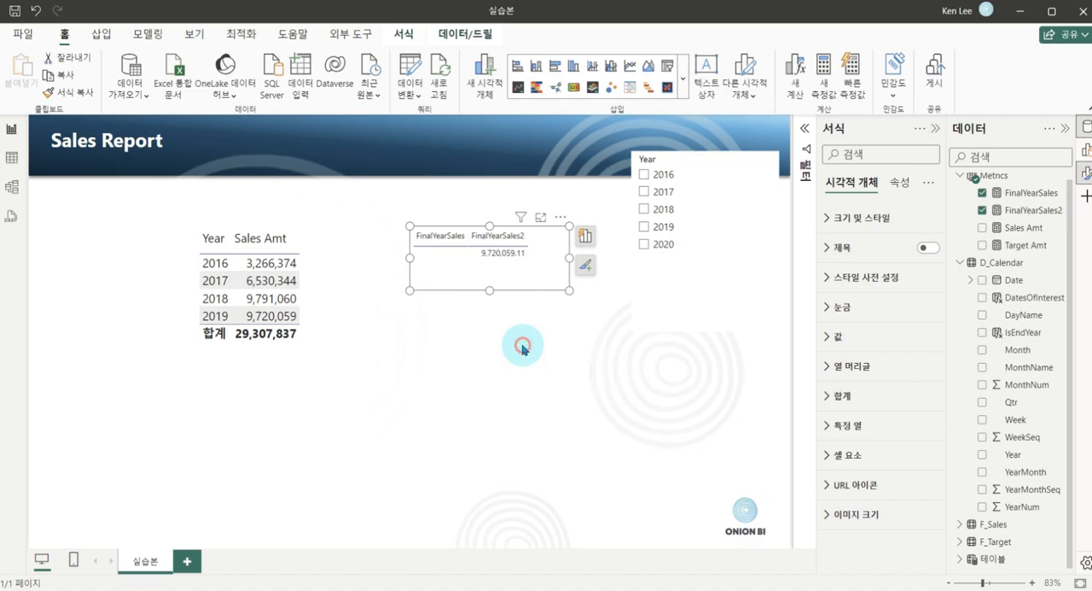
pyautogui.click(382, 368)
pyautogui.moveTo(325, 263); pyautogui.dragTo(417, 318)
pyautogui.moveTo(491, 336); pyautogui.dragTo(544, 351)
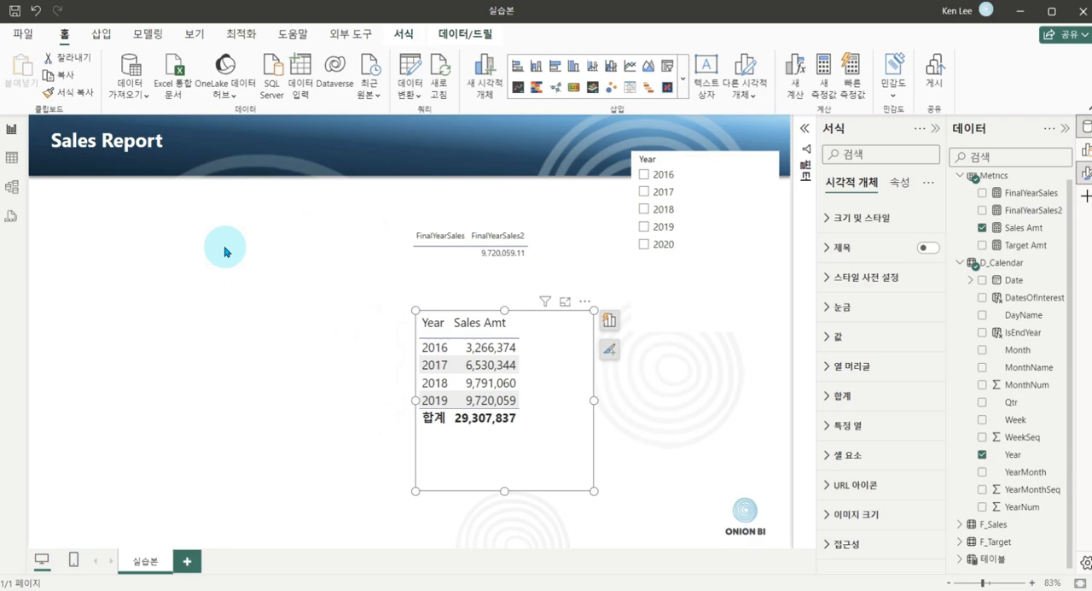
# Add a new-style card visual in the emptied canvas area and stretch it downward to nearly the page's lower edge.
pyautogui.rightClick(216, 265)
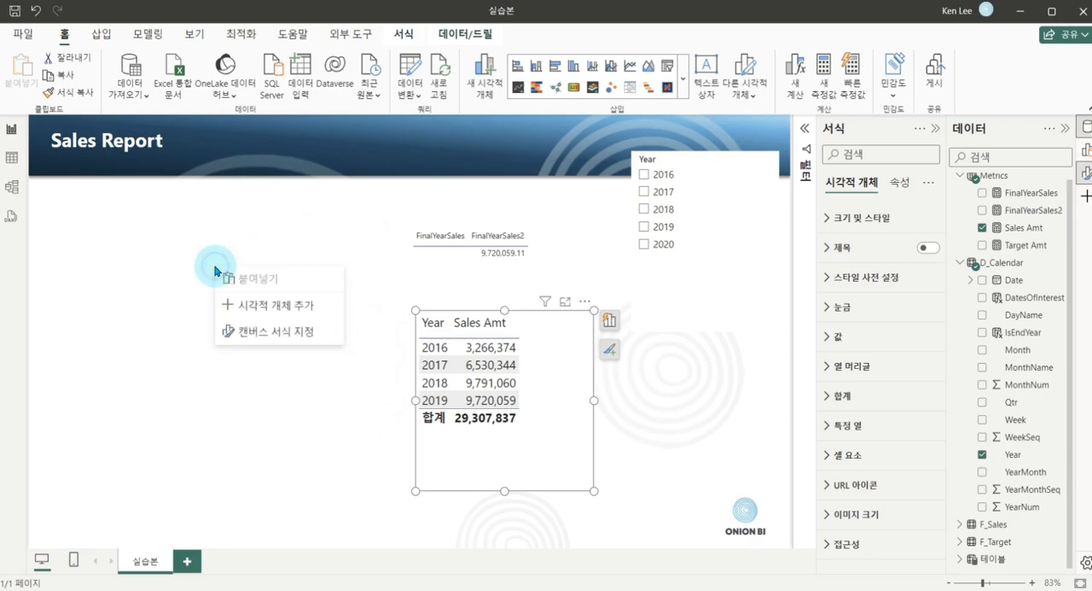
pyautogui.click(277, 313)
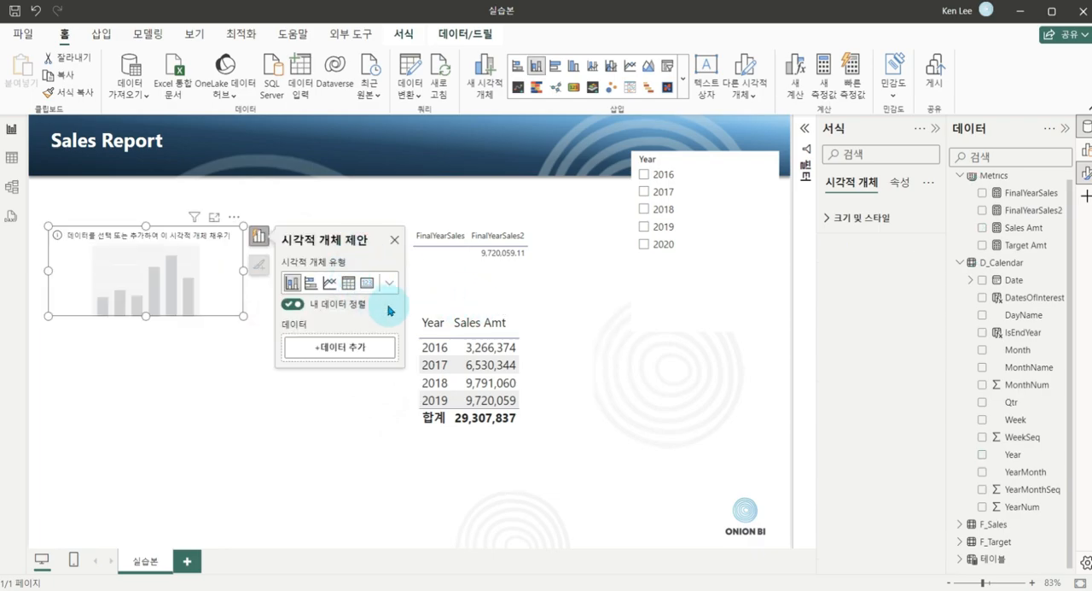
pyautogui.click(393, 281)
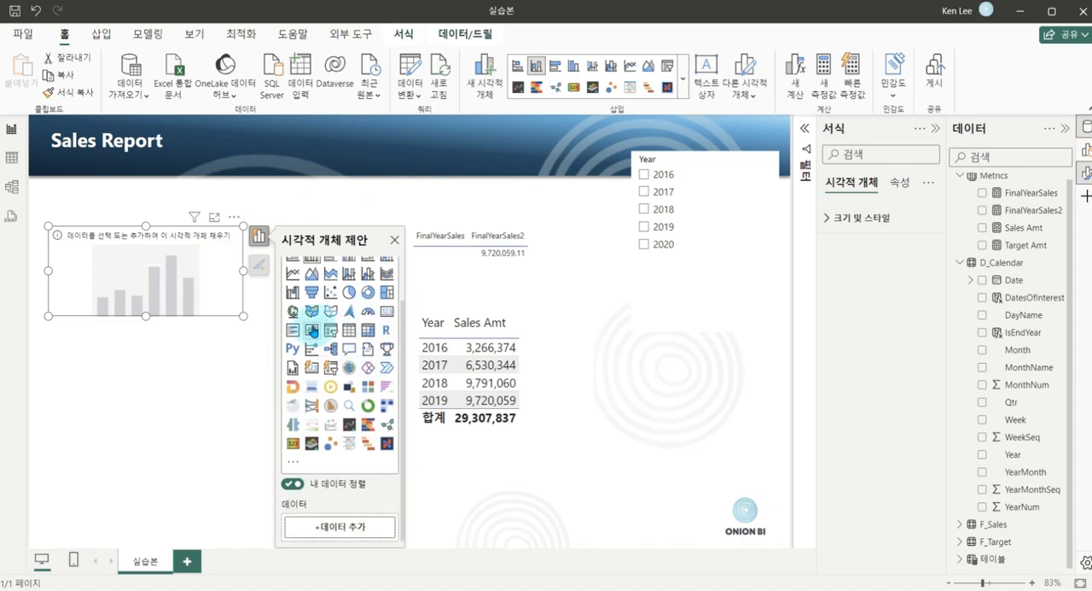
pyautogui.click(312, 371)
pyautogui.moveTo(243, 315); pyautogui.dragTo(243, 522)
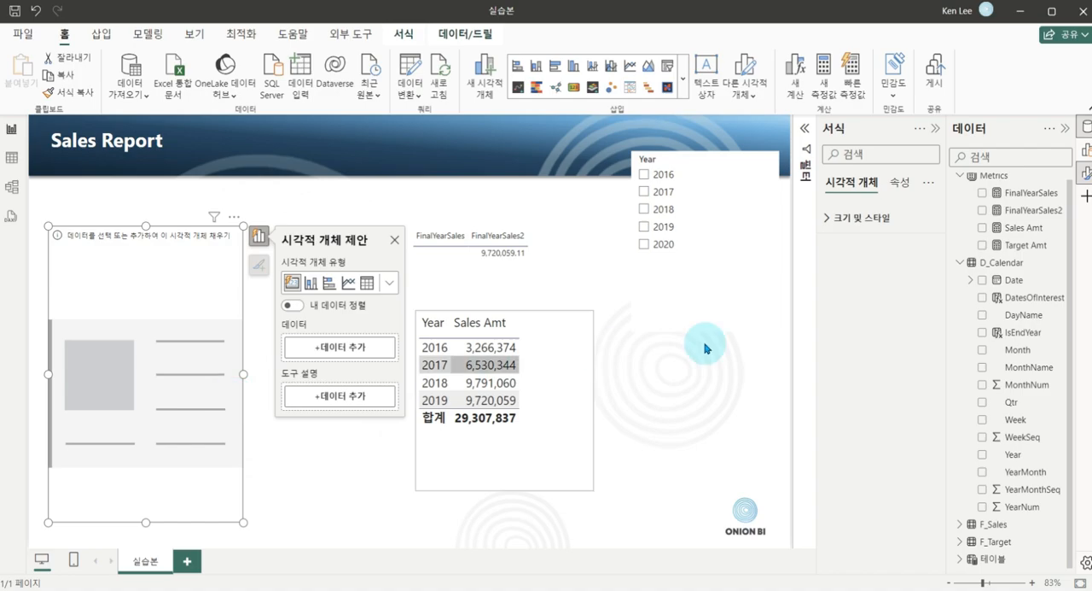
# Create a new measure named FinalYearMonthSales in the Metrics table, with its formula starting on a second line.
pyautogui.click(975, 183)
pyautogui.rightClick(972, 186)
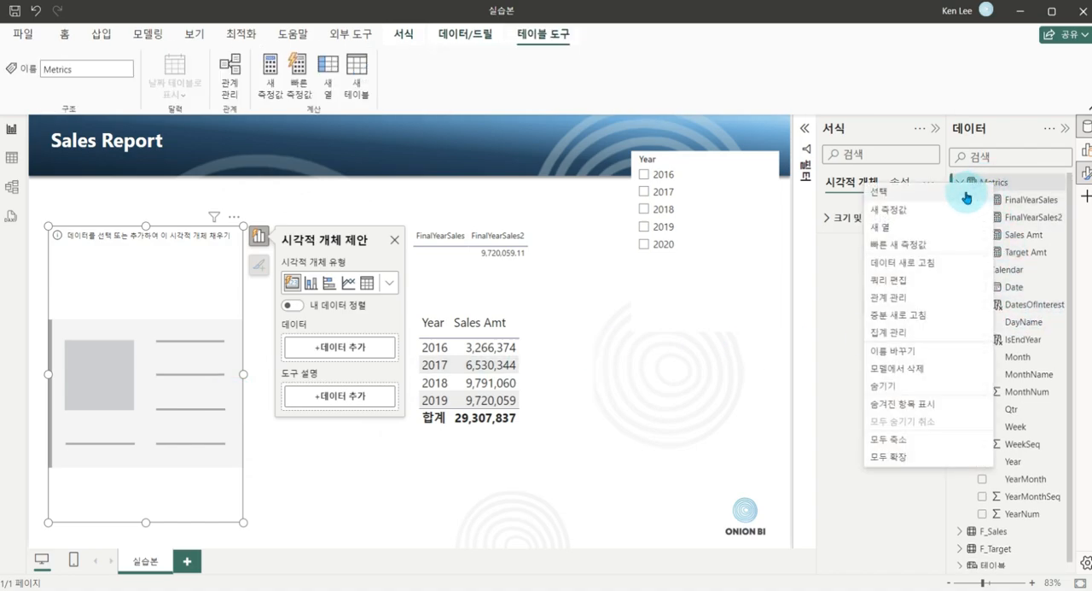
pyautogui.click(939, 209)
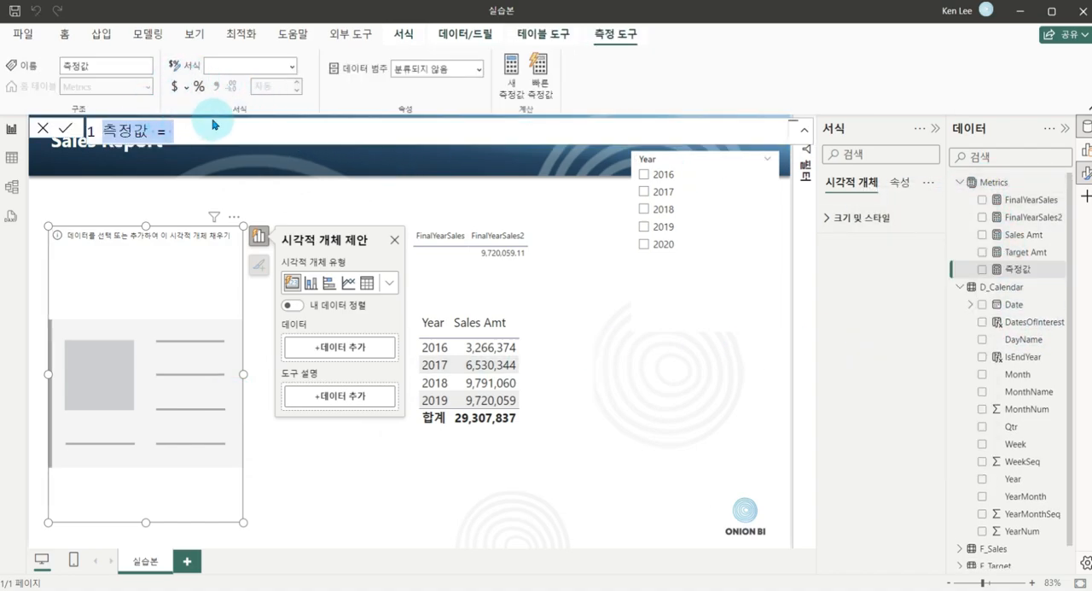
pyautogui.write('FinalYearMonthSales')
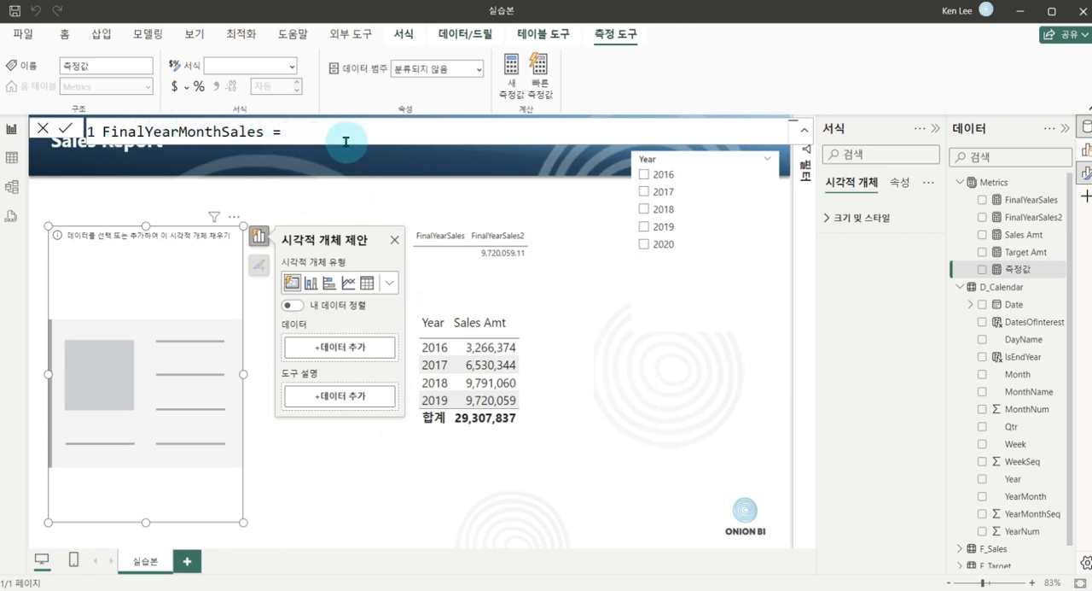
pyautogui.hotkey('shift', 'Return')
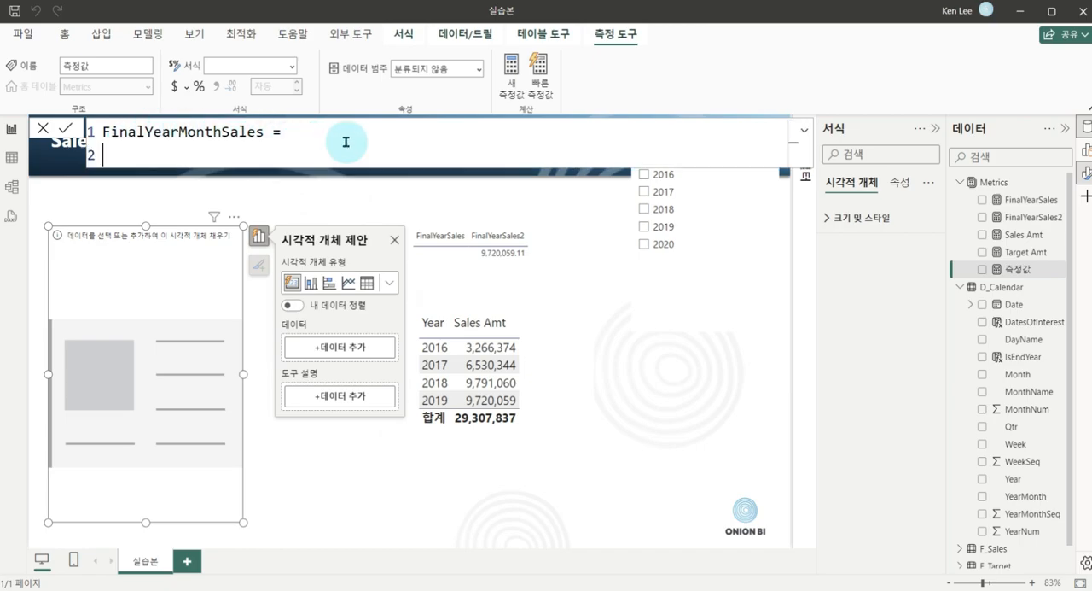
# Define the variable _filter as LASTNONBLANK(D_Calendar[YearMonth], [Sales Amt]) in the FinalYearMonthSales formula.
pyautogui.write('VAR _filter =')
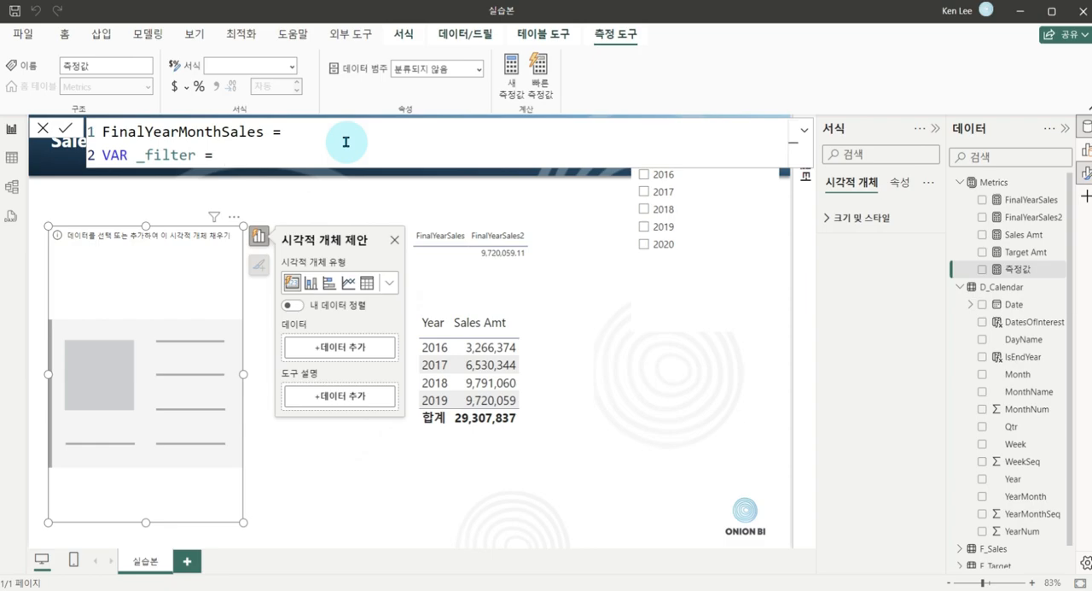
pyautogui.write('lastnon')
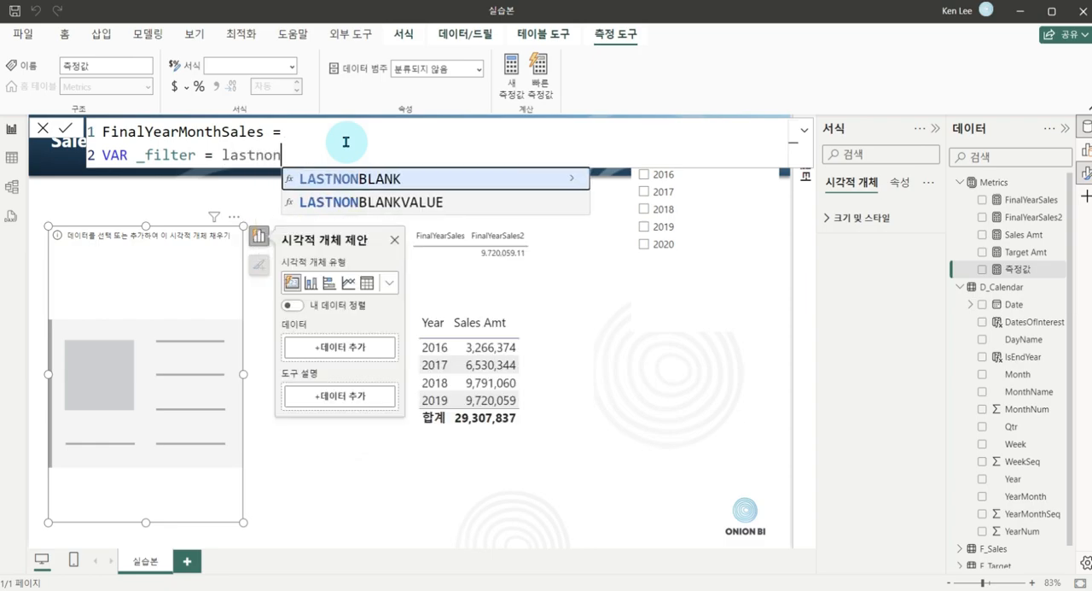
pyautogui.press('Tab')
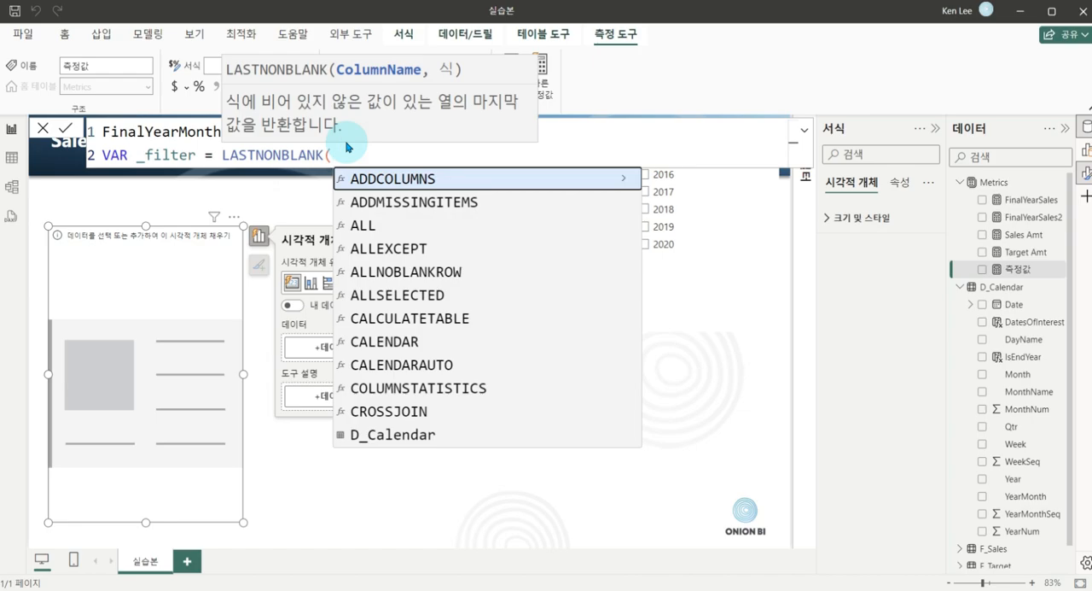
pyautogui.write('yearm')
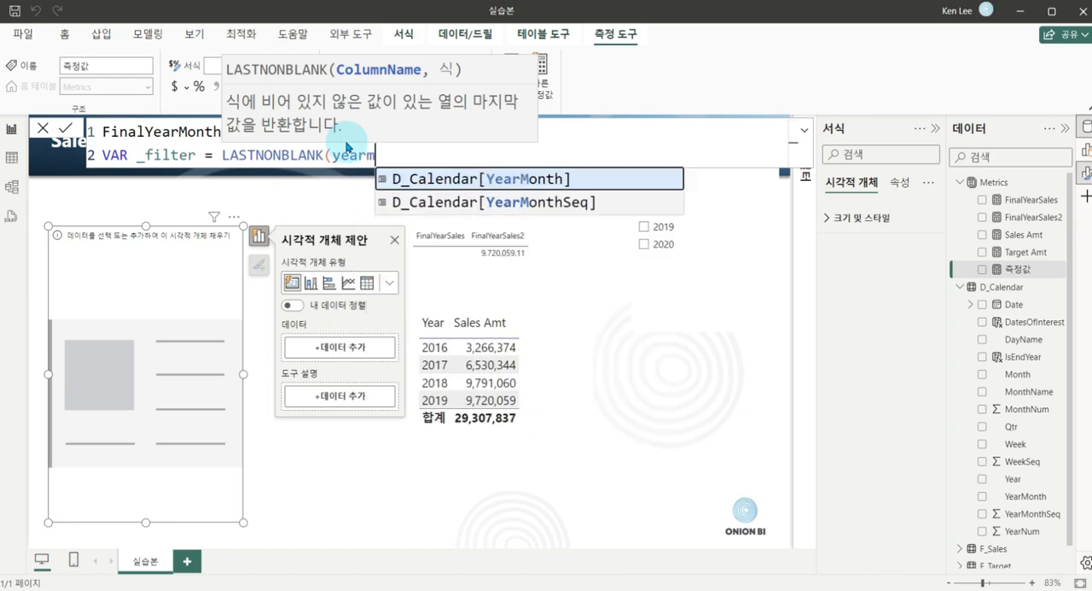
pyautogui.press('Tab')
pyautogui.write(', ')
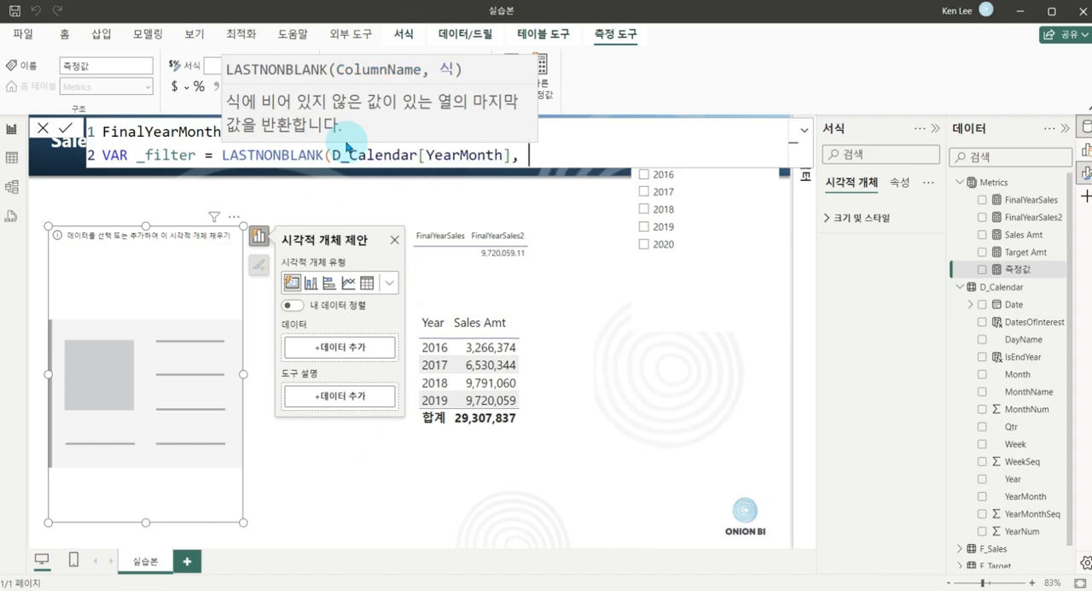
pyautogui.write('[sale')
pyautogui.press('Tab')
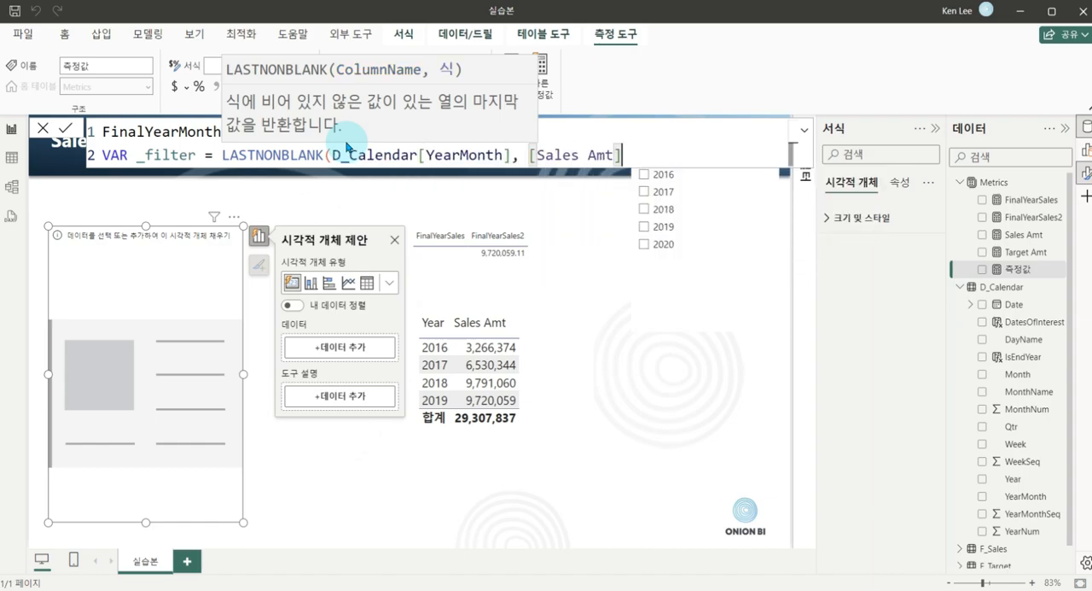
pyautogui.write(')')
# Finish the measure with RETURN CALCULATE([Sales Amt], _filter) and put FinalYearMonthSales into the empty card.
pyautogui.hotkey('shift', 'Return')
pyautogui.write('RETURN cal')
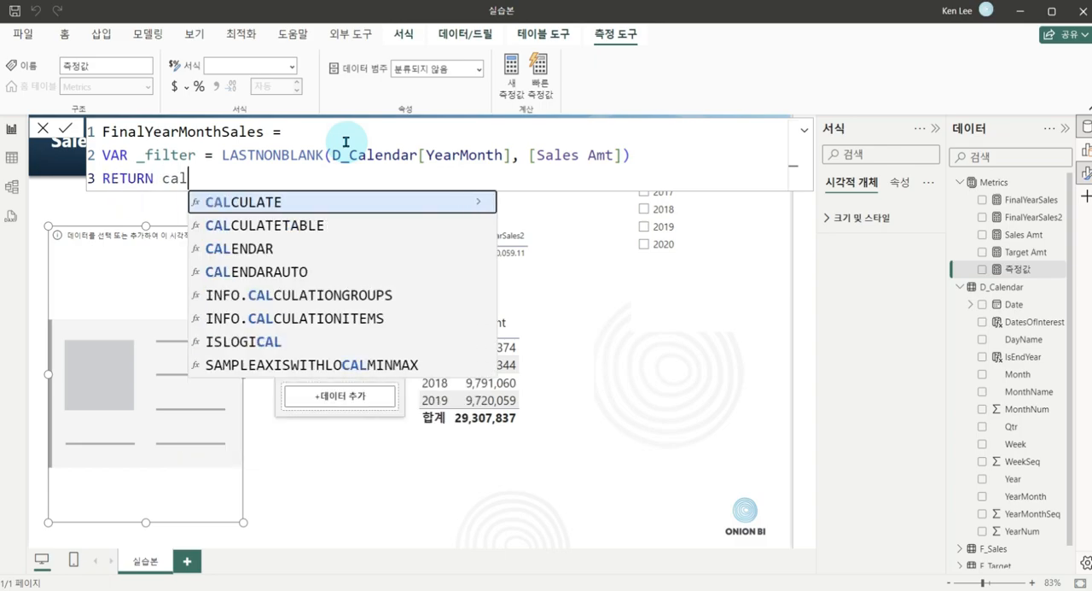
pyautogui.press('Tab')
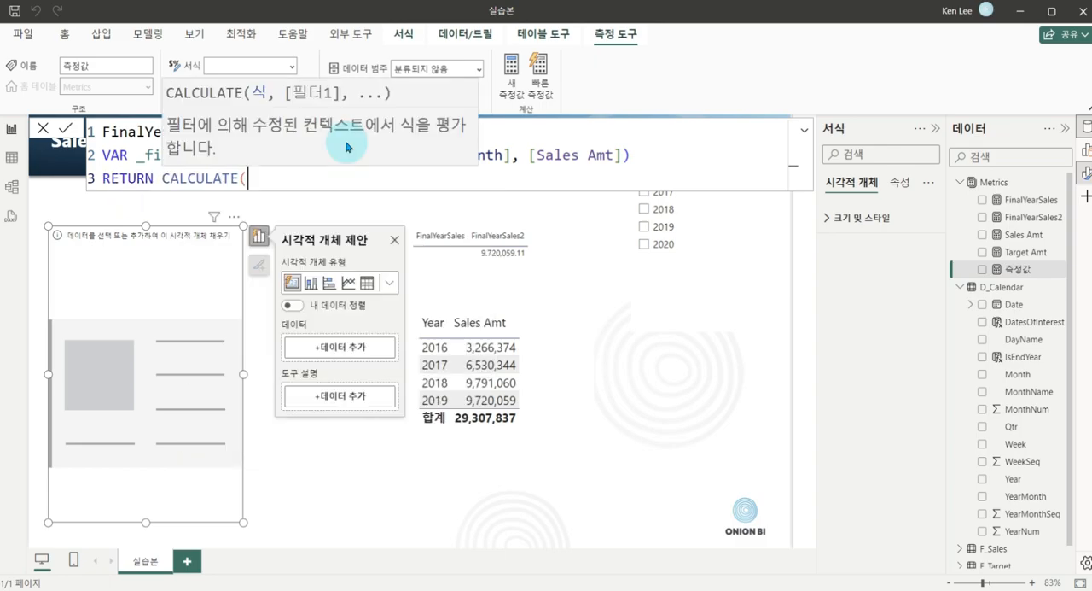
pyautogui.write('[sales')
pyautogui.press('Tab')
pyautogui.write(',')
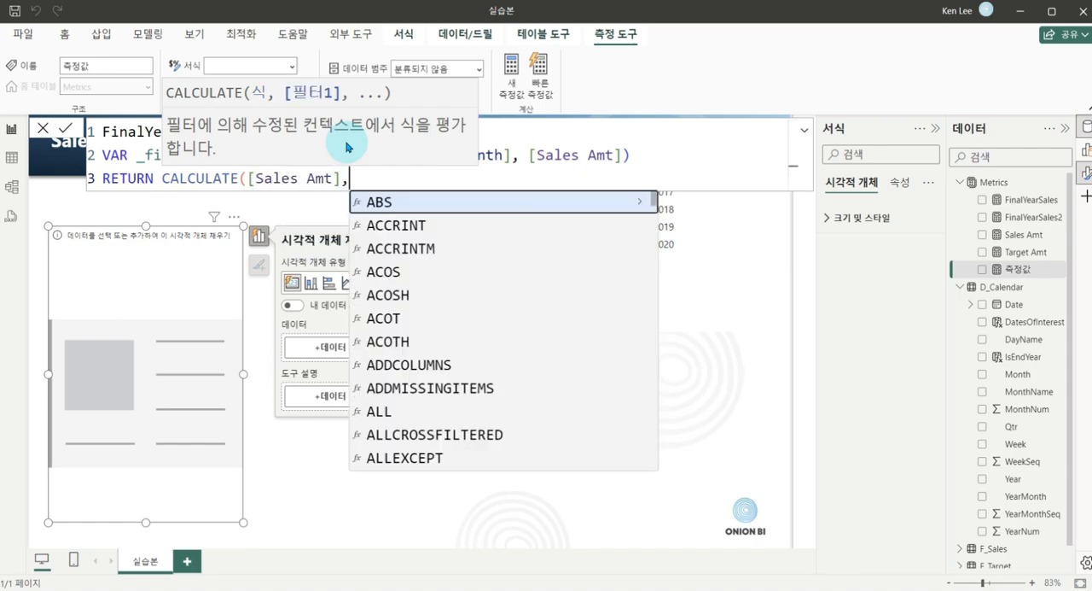
pyautogui.write(' _fi')
pyautogui.press('Tab')
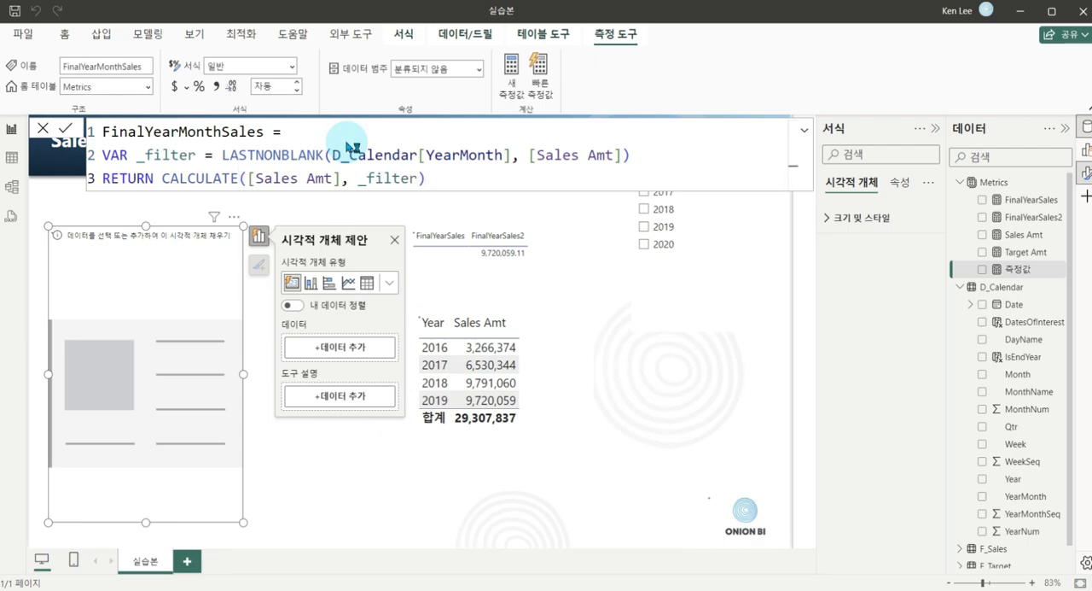
pyautogui.press('Return')
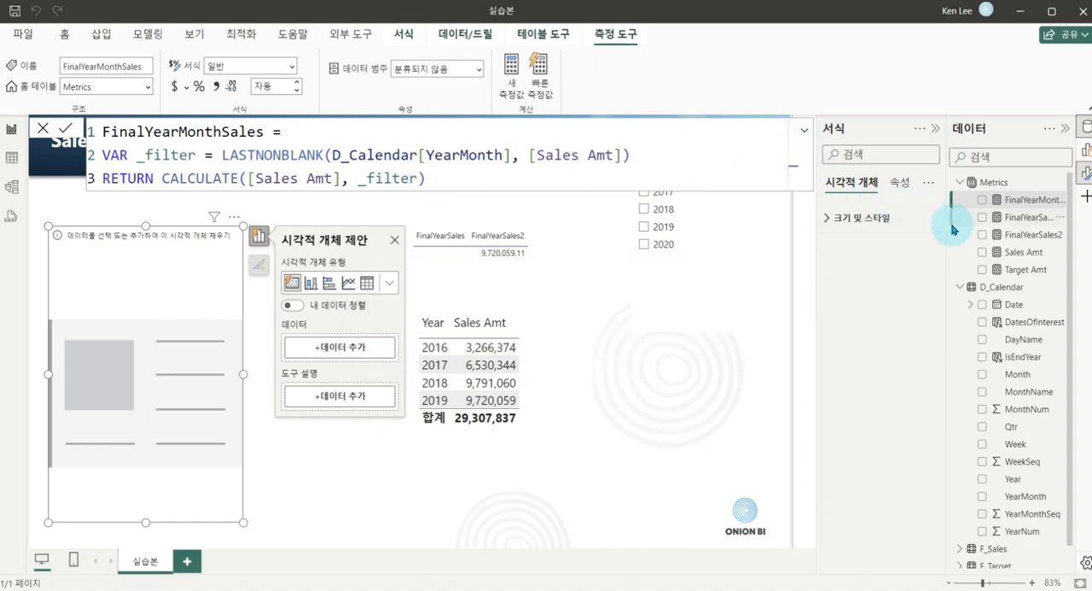
pyautogui.moveTo(1016, 199); pyautogui.dragTo(240, 378)
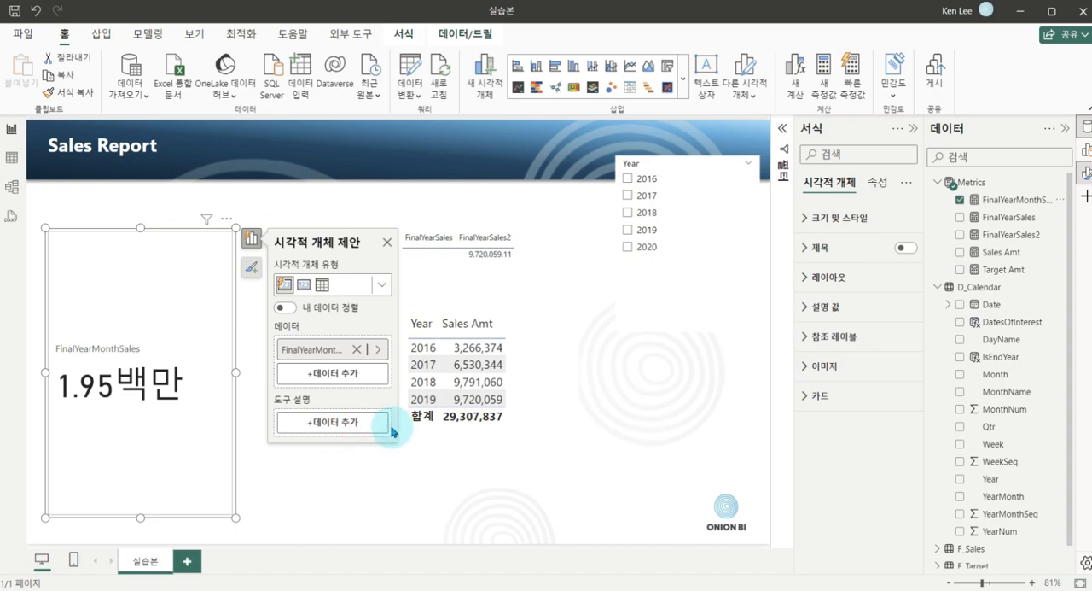
# Duplicate the yearly sales table and arrange the original and its copy side by side next to the card.
pyautogui.click(639, 334)
pyautogui.click(662, 328)
pyautogui.moveTo(691, 341); pyautogui.dragTo(673, 264)
pyautogui.click(527, 374)
pyautogui.moveTo(529, 377); pyautogui.dragTo(592, 366)
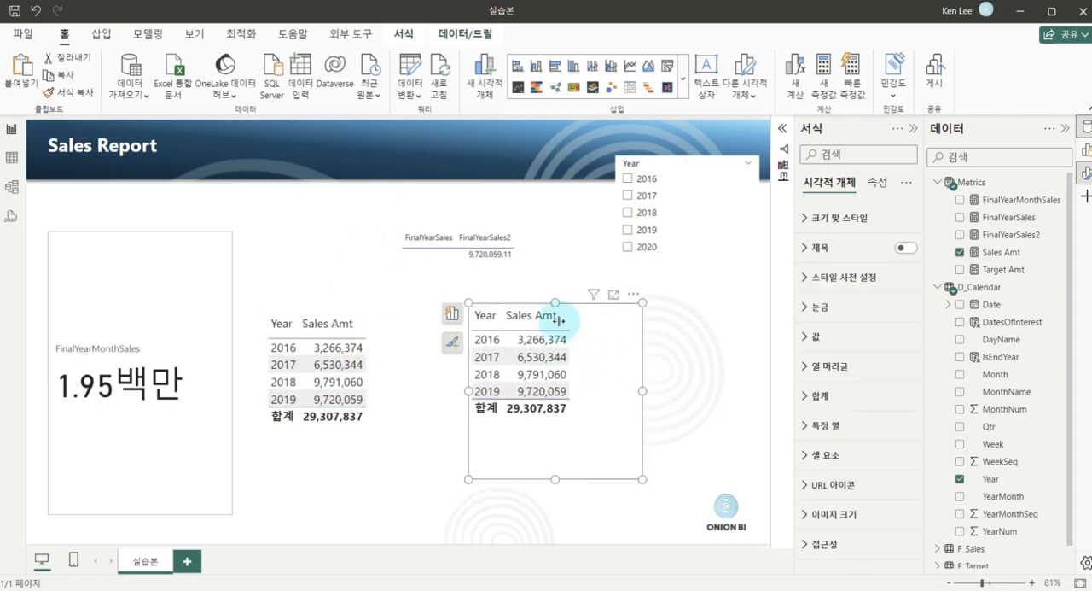
# Replace the Year field with YearMonth in the copied sales table.
pyautogui.click(455, 315)
pyautogui.click(416, 424)
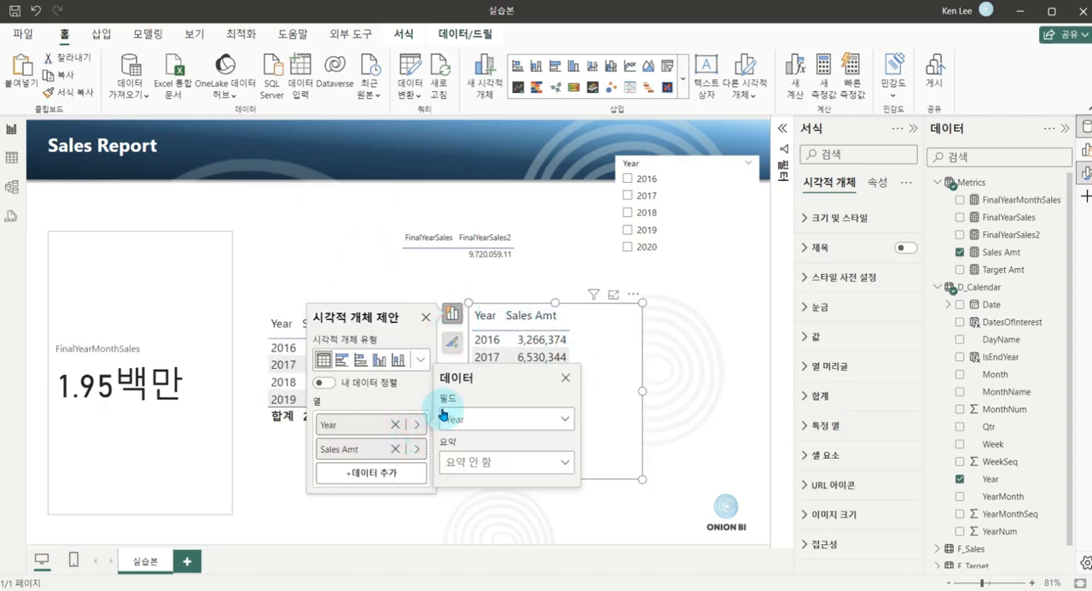
pyautogui.click(491, 418)
pyautogui.scroll(-2, 505, 350)
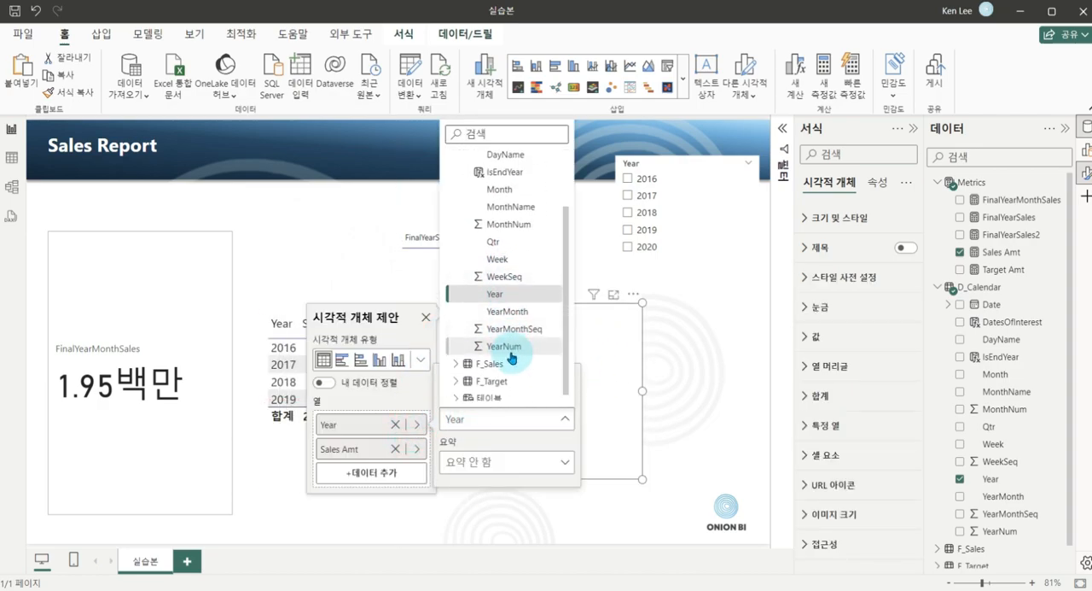
pyautogui.click(505, 309)
# Extend the YearMonth sales table downward and compare its last month's Sales Amt with the FinalYearMonthSales card.
pyautogui.scroll(-2, 597, 379)
pyautogui.scroll(-3, 597, 379)
pyautogui.moveTo(642, 478); pyautogui.dragTo(637, 537)
pyautogui.scroll(-5, 612, 378)
pyautogui.hotkey('ctrl', '1')
pyautogui.click(549, 539)
pyautogui.moveTo(534, 498); pyautogui.dragTo(610, 521)
pyautogui.moveTo(398, 469); pyautogui.dragTo(510, 507)
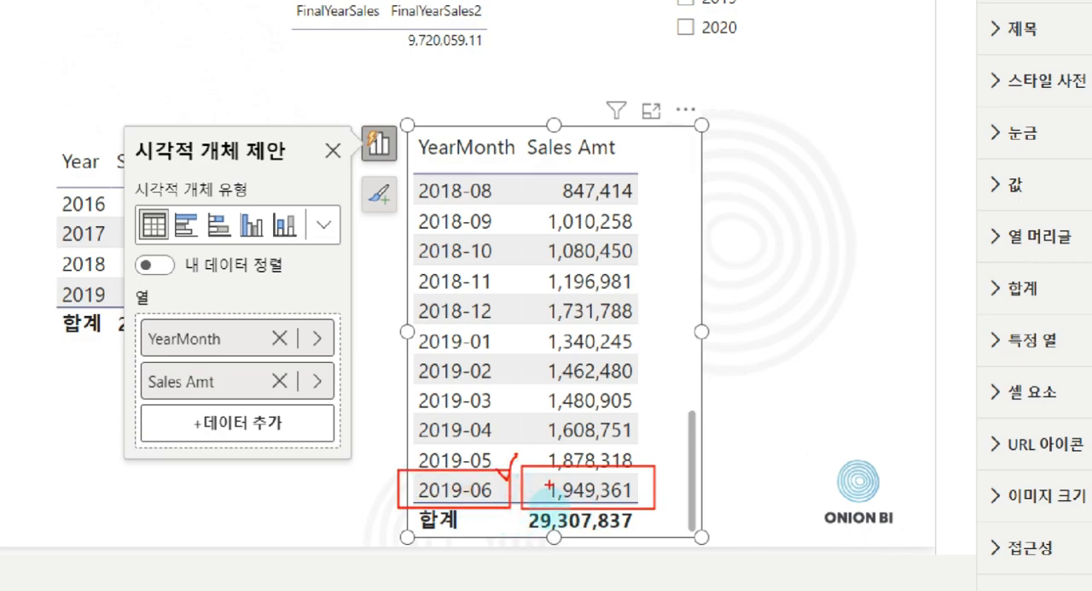
pyautogui.press('Escape')
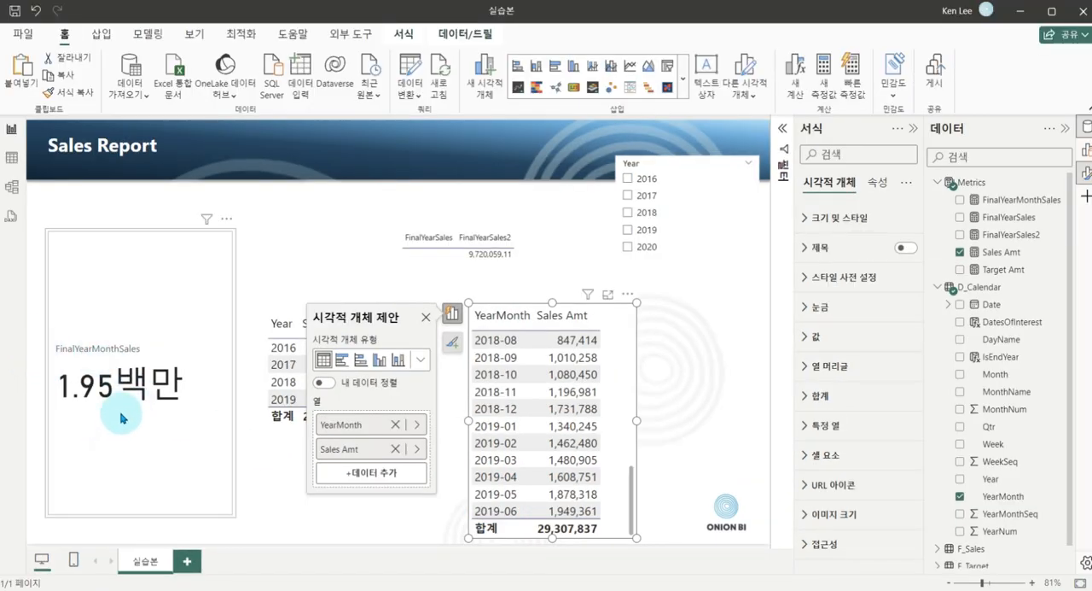
# Create a new measure named FinalYearMonthTarget in the Metrics table, with its formula starting on a second line.
pyautogui.click(259, 355)
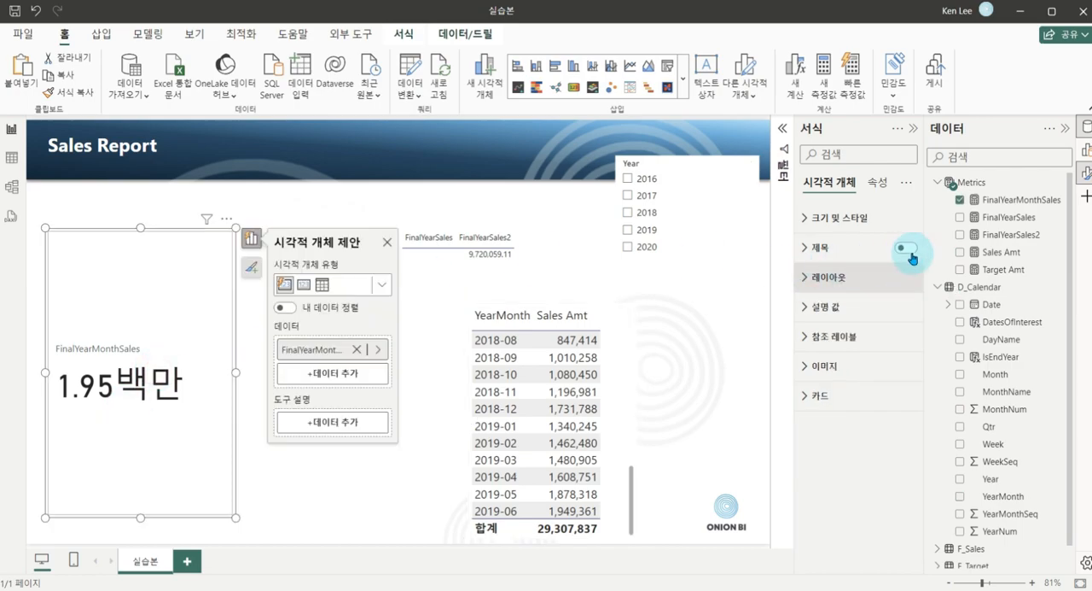
pyautogui.rightClick(981, 185)
pyautogui.press('Escape')
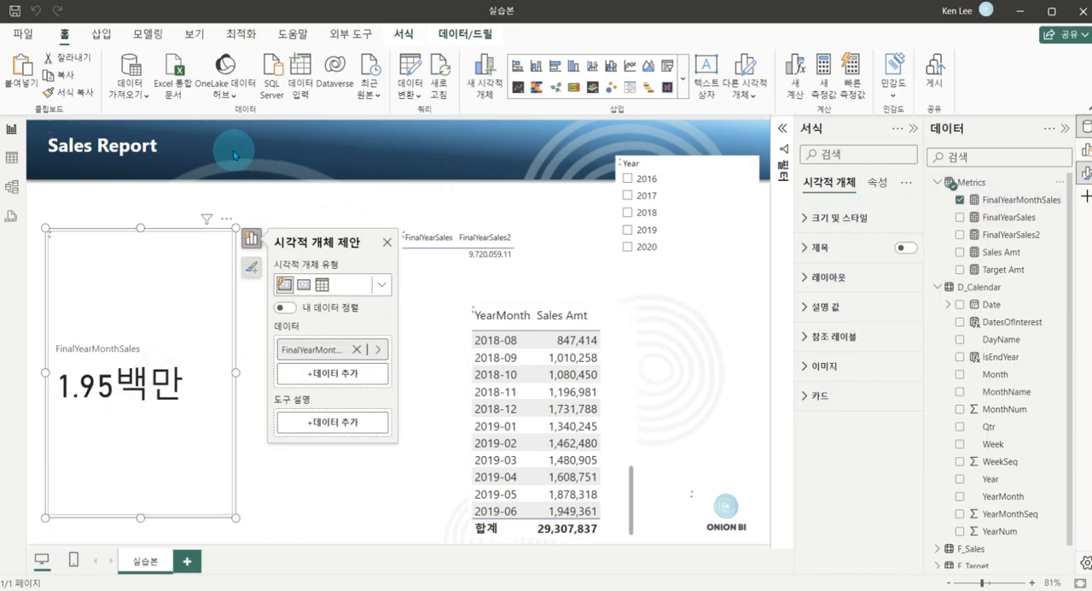
pyautogui.write('FinalYearMonthTarget =')
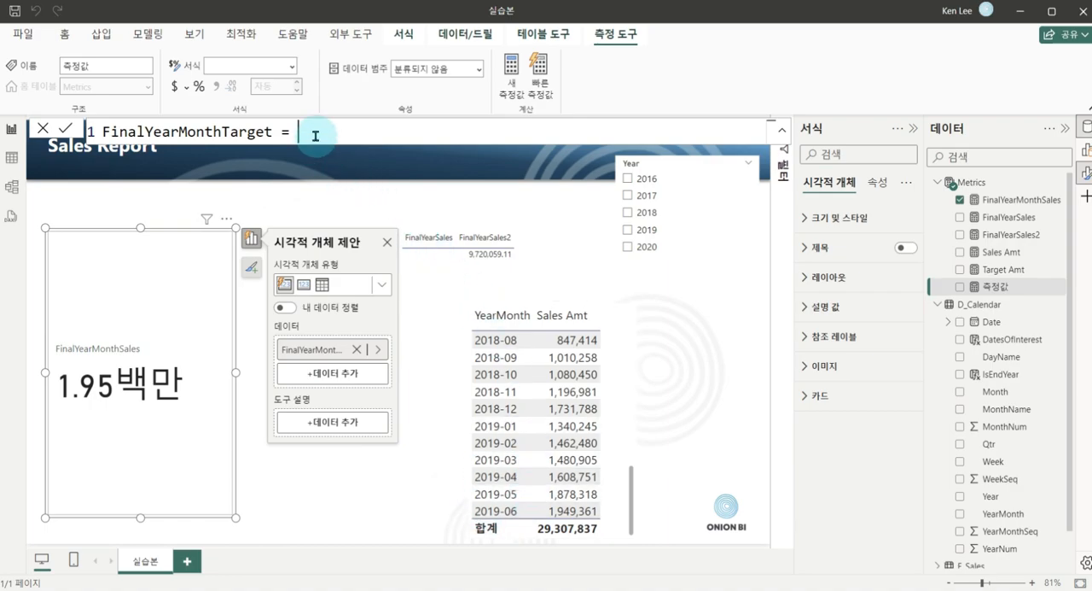
pyautogui.hotkey('shift', 'Return')
# Define the variable _filter in FinalYearMonthTarget as LASTNONBLANK(D_Calendar[YearMonth], [Sales Amt]).
pyautogui.write('V')
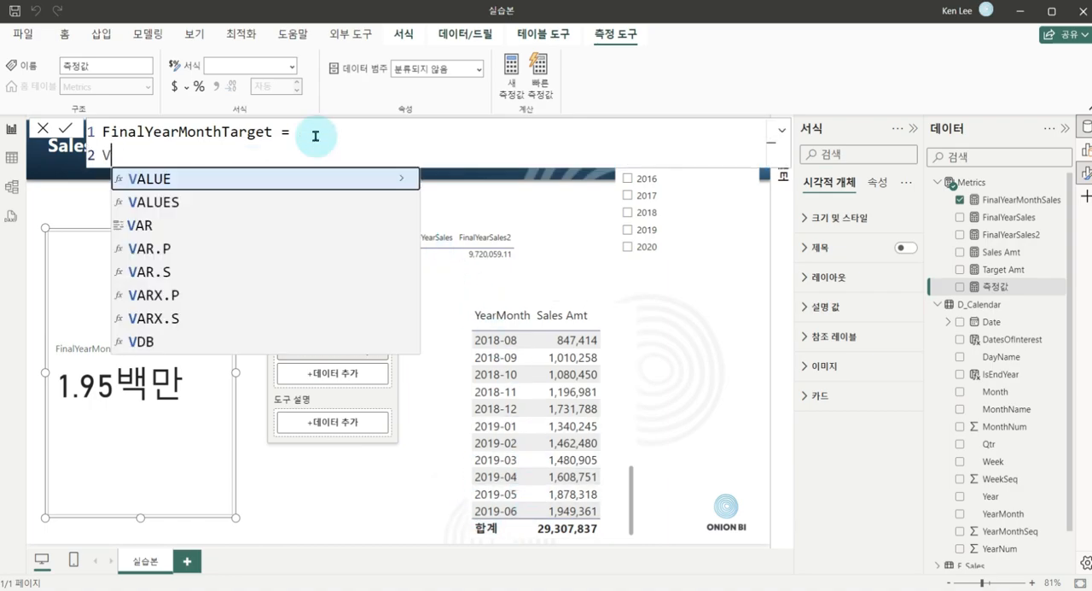
pyautogui.write('VAR')
pyautogui.press('BackSpace')
pyautogui.write('AR ')
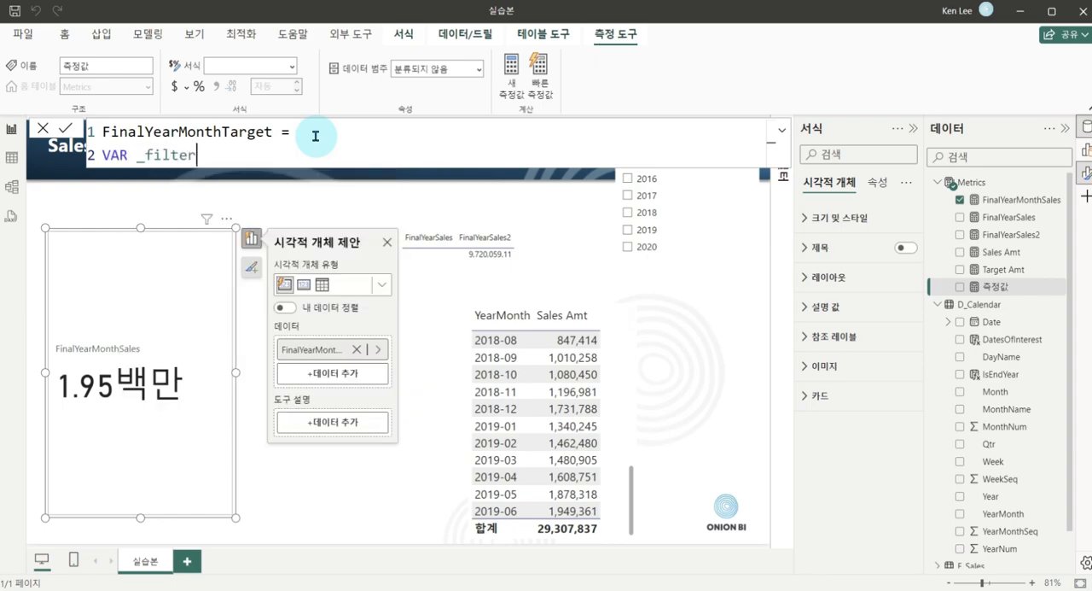
pyautogui.write('_filter = last')
pyautogui.press('Down')
pyautogui.press('Tab')
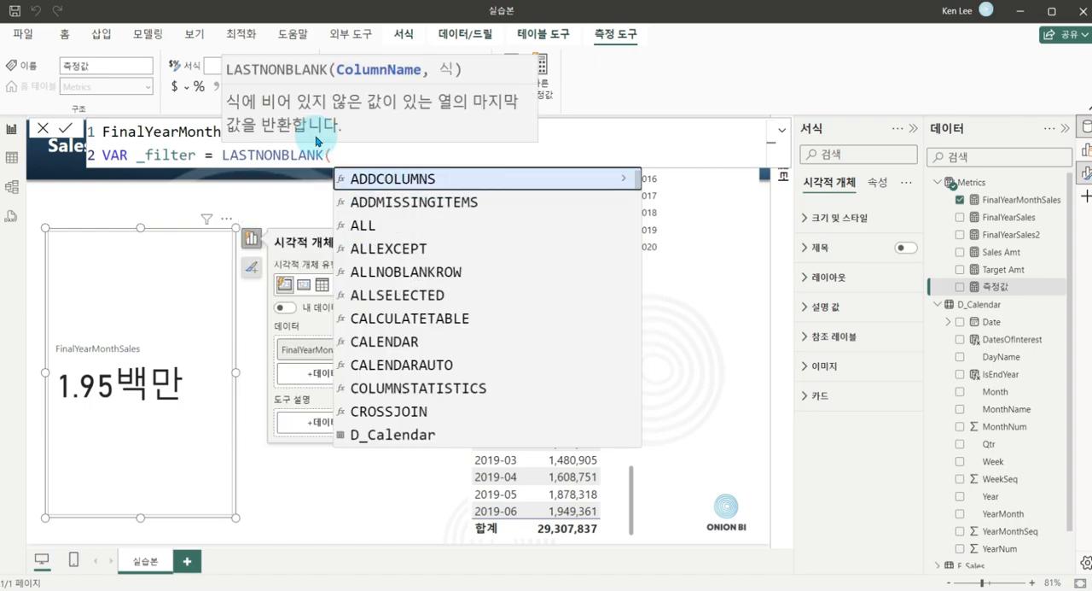
pyautogui.write('yearm')
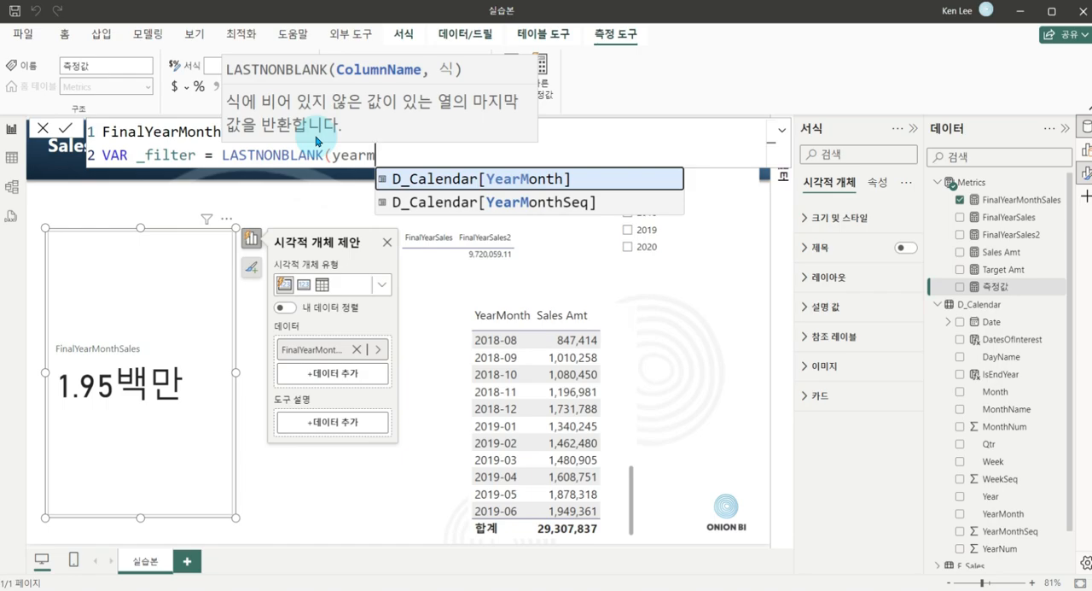
pyautogui.press('Tab')
pyautogui.write(',')
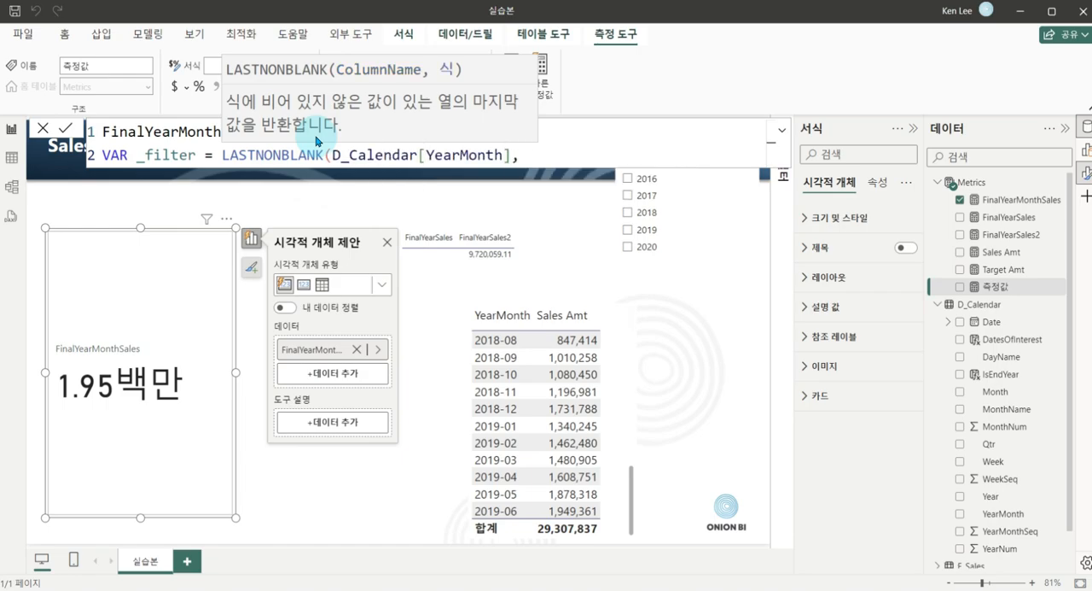
pyautogui.write(' [sales')
pyautogui.press('Tab')
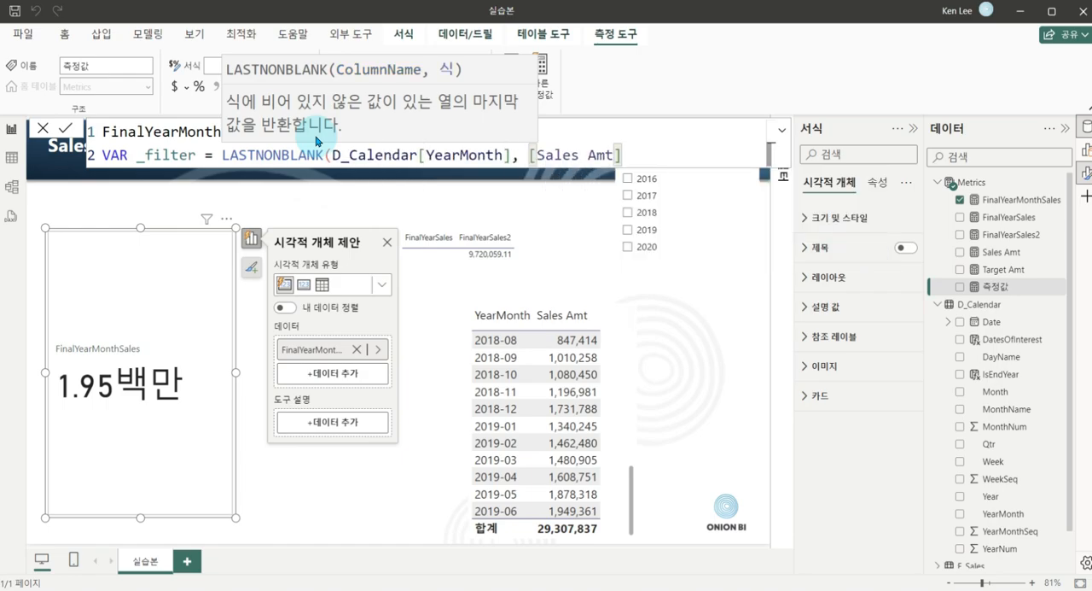
pyautogui.write(')')
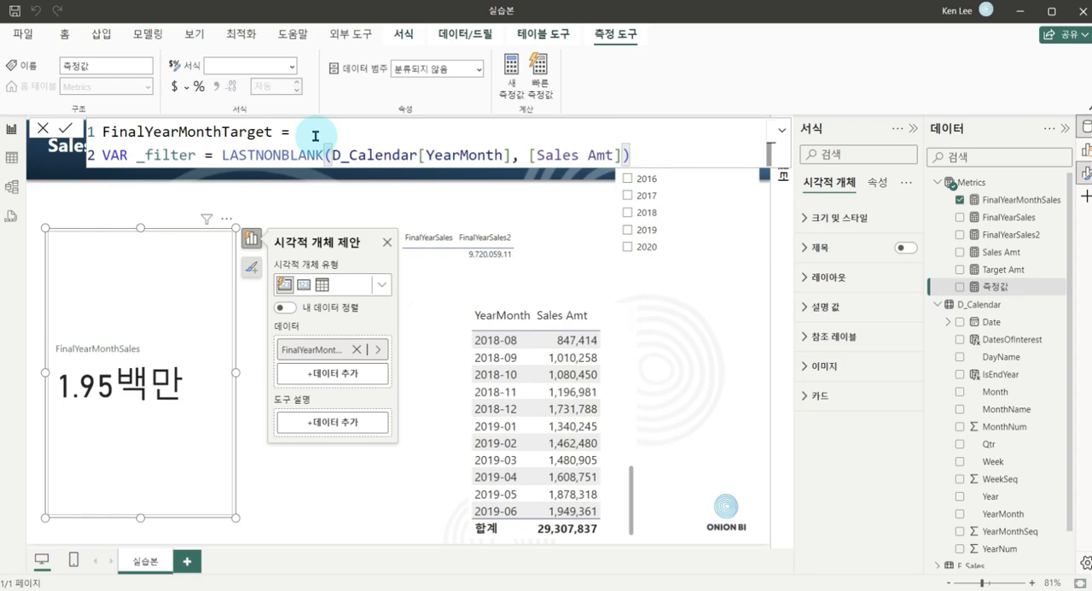
# Finish FinalYearMonthTarget on a third line with RETURN CALCULATE([Target Amt], _filter) and commit the measure.
pyautogui.hotkey('shift', 'Return')
pyautogui.write('Rw')
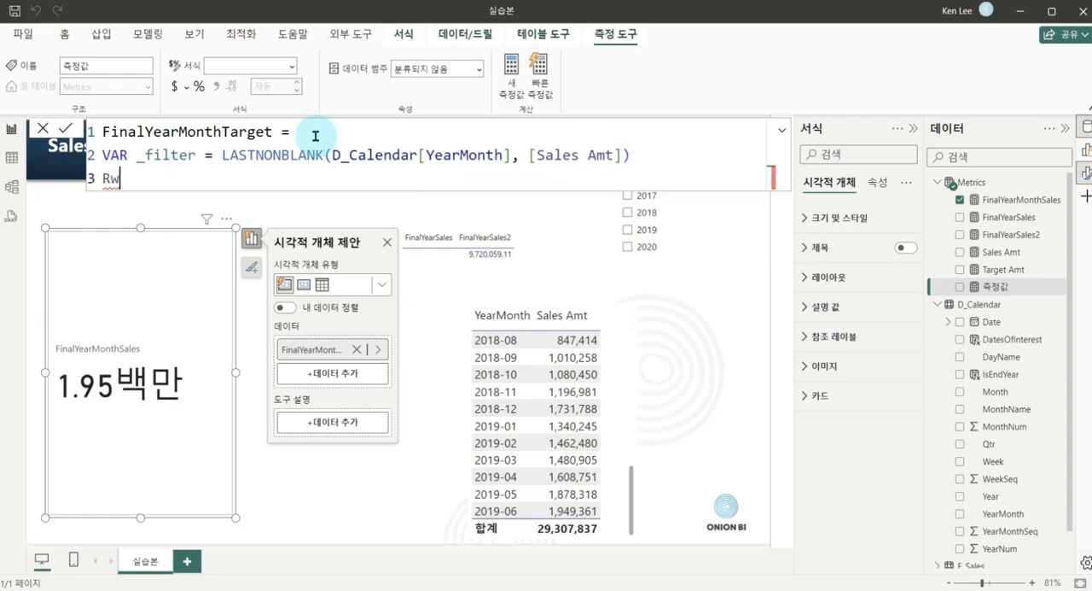
pyautogui.press('BackSpace')
pyautogui.press('Tab')
pyautogui.write('CALCULATE(')
pyautogui.press('Tab')
pyautogui.write('[t')
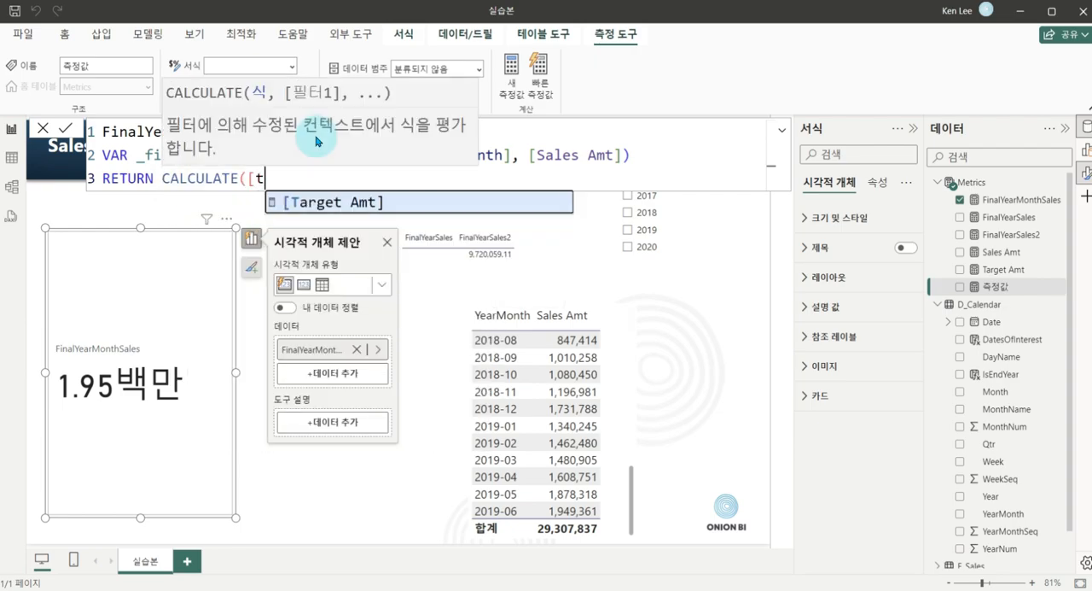
pyautogui.press('Tab')
pyautogui.write(', ')
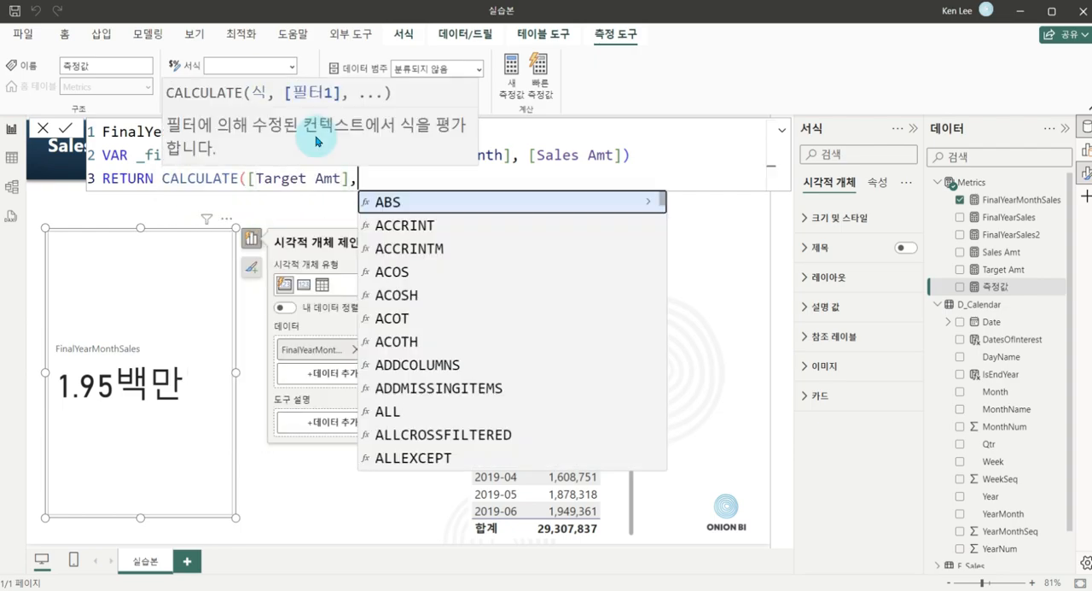
pyautogui.write('_filter')
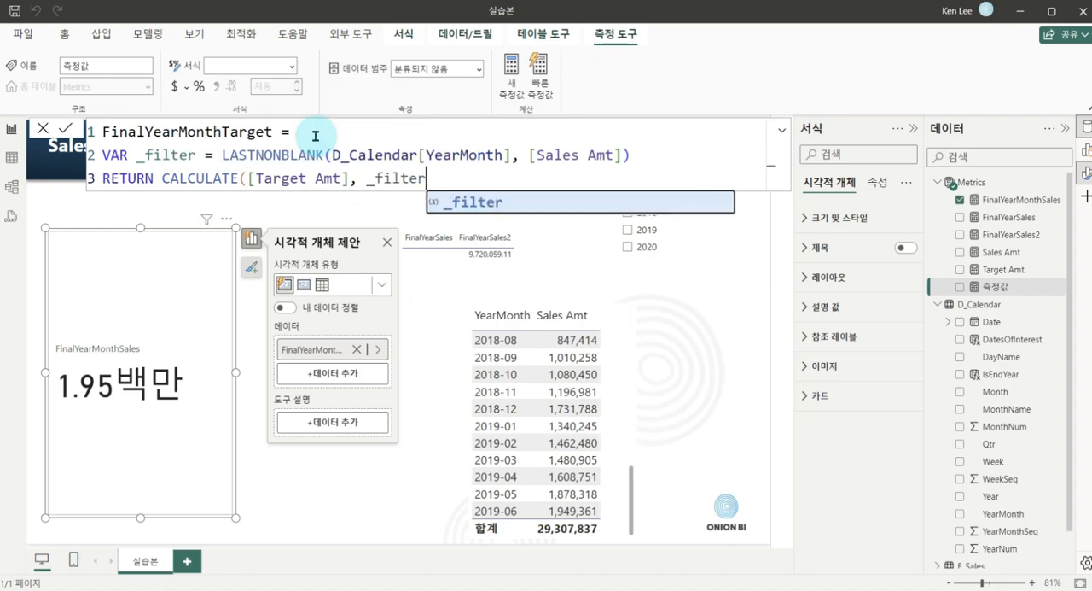
pyautogui.press('Escape')
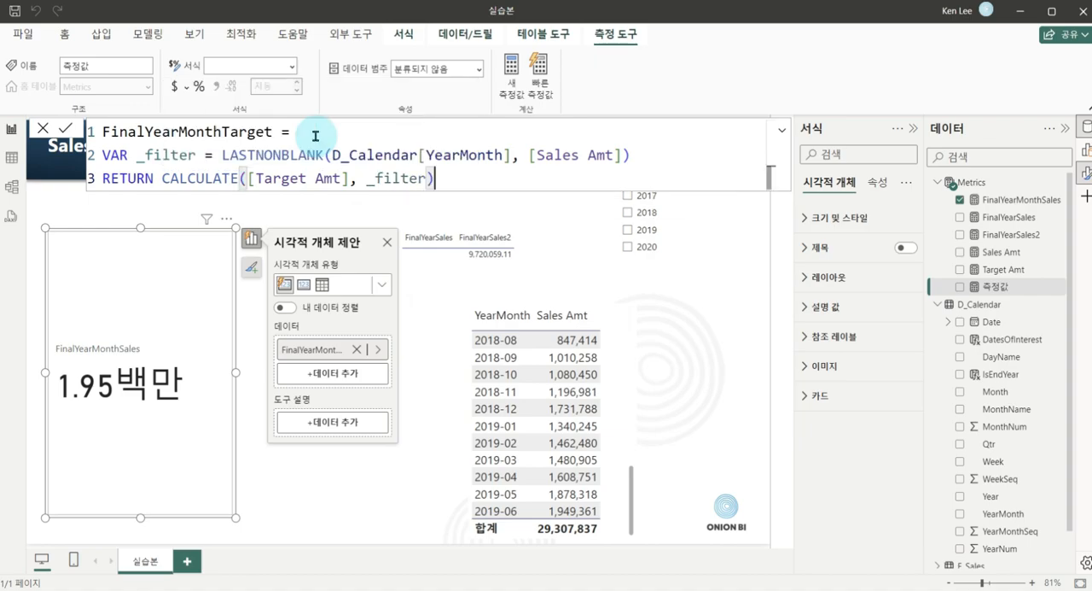
pyautogui.press('Return')
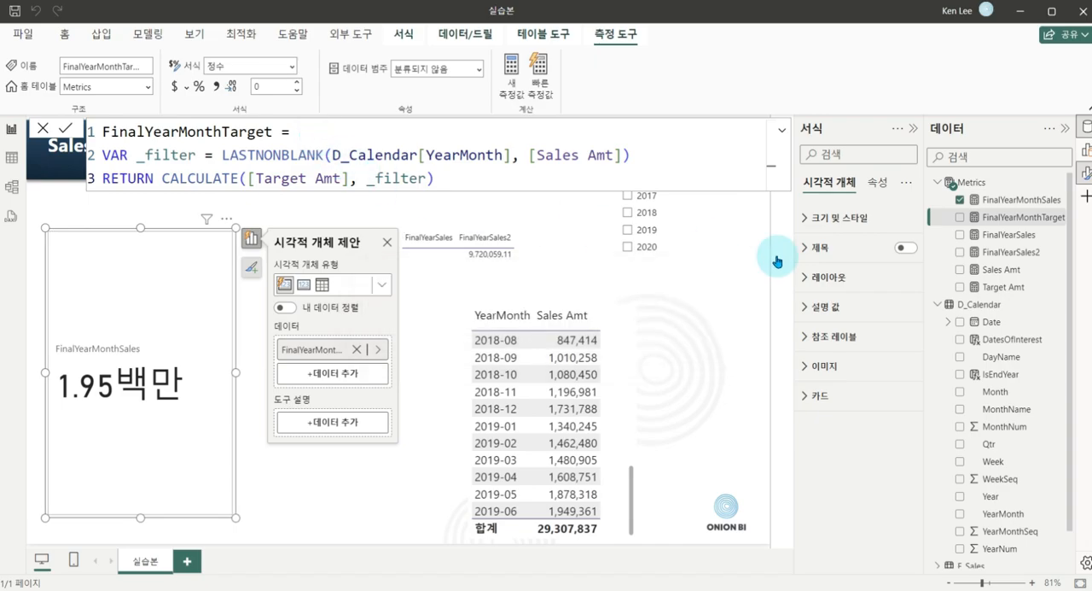
# Add FinalYearMonthTarget to the card visual, stack its two cards in a single column (단일 열), and narrow the visual.
pyautogui.click(960, 217)
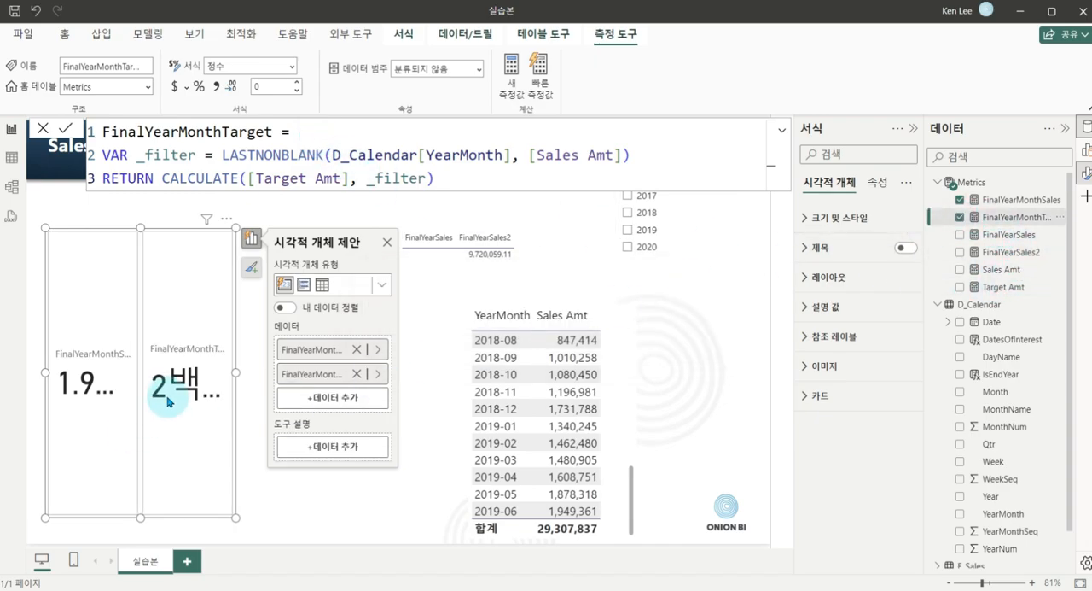
pyautogui.moveTo(235, 372); pyautogui.dragTo(344, 372)
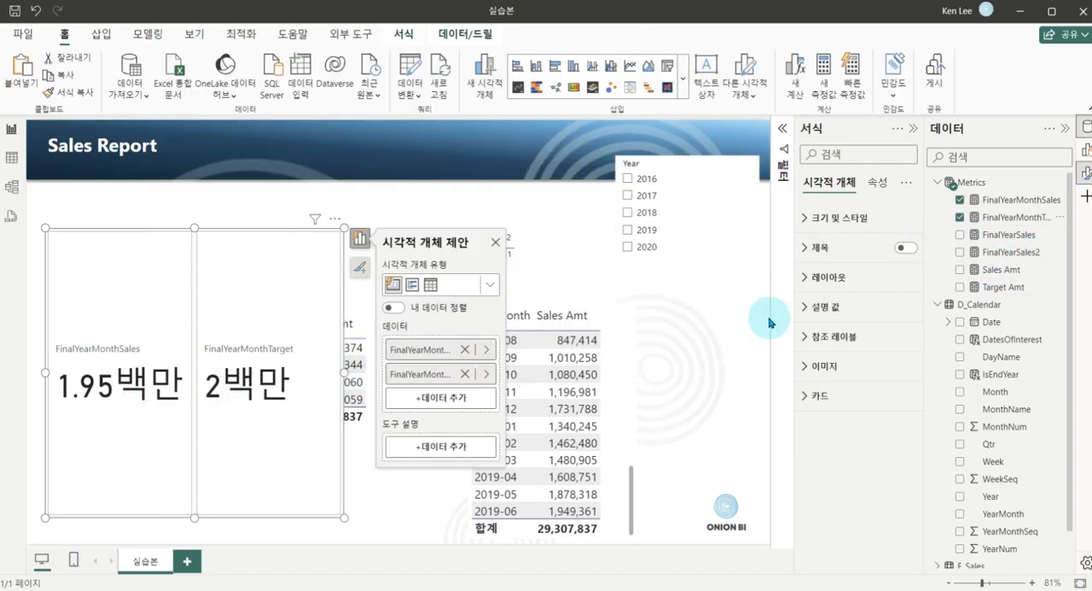
pyautogui.click(806, 277)
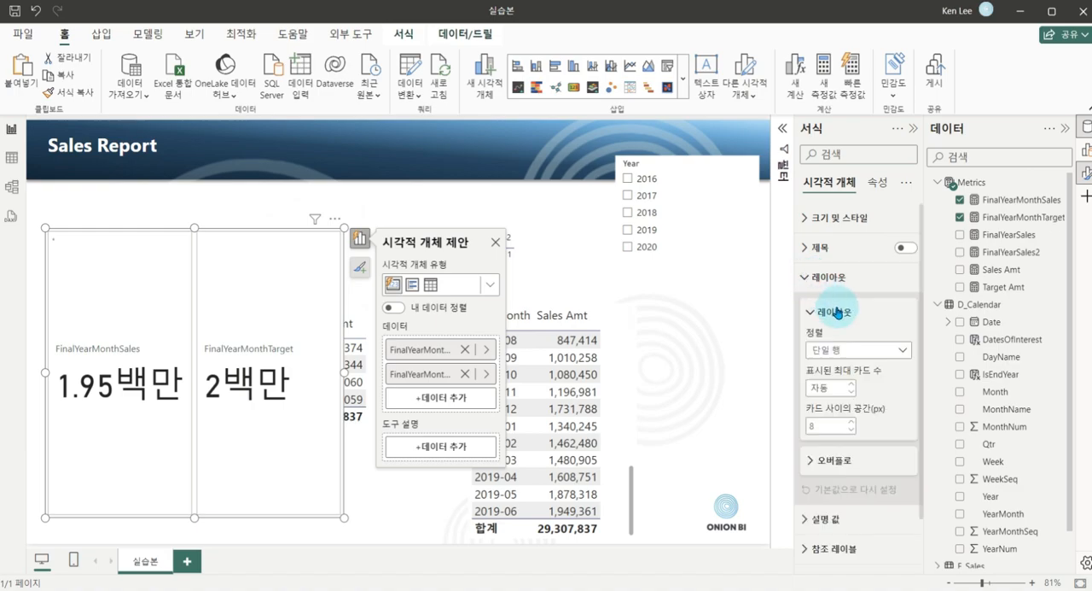
pyautogui.click(881, 350)
pyautogui.click(856, 369)
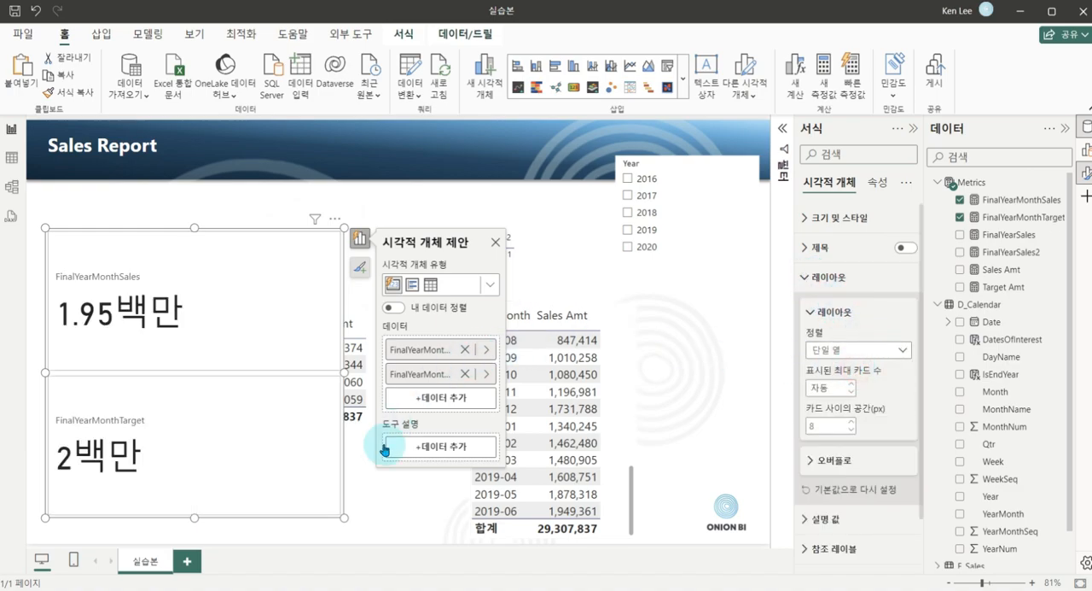
pyautogui.moveTo(342, 372); pyautogui.dragTo(210, 372)
# Replace Sales Amt with Target Amt in the YearMonth table and check the target for 2019-06.
pyautogui.click(617, 348)
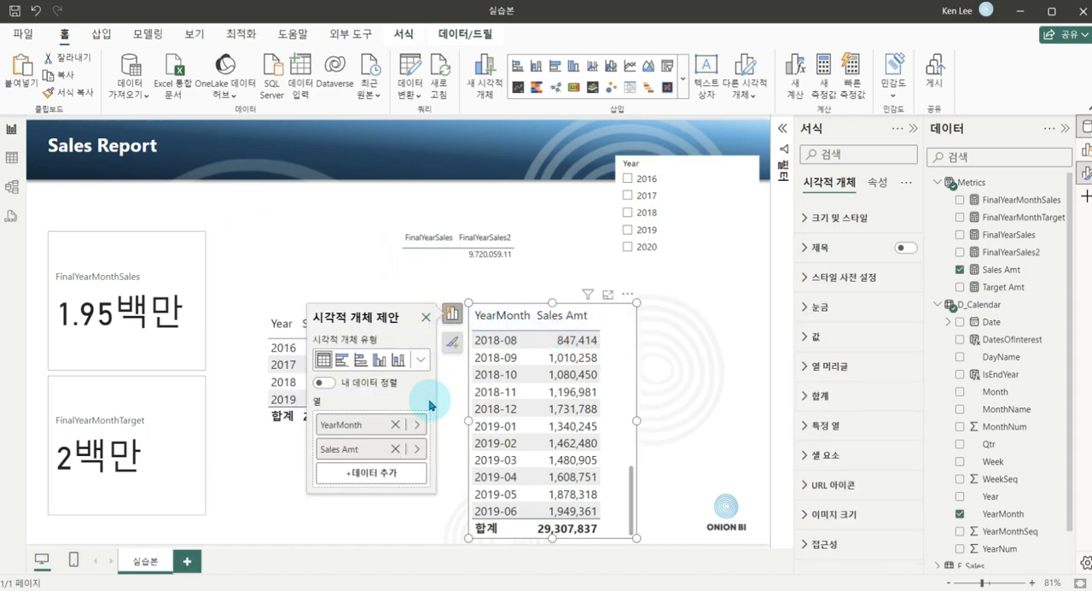
pyautogui.click(415, 455)
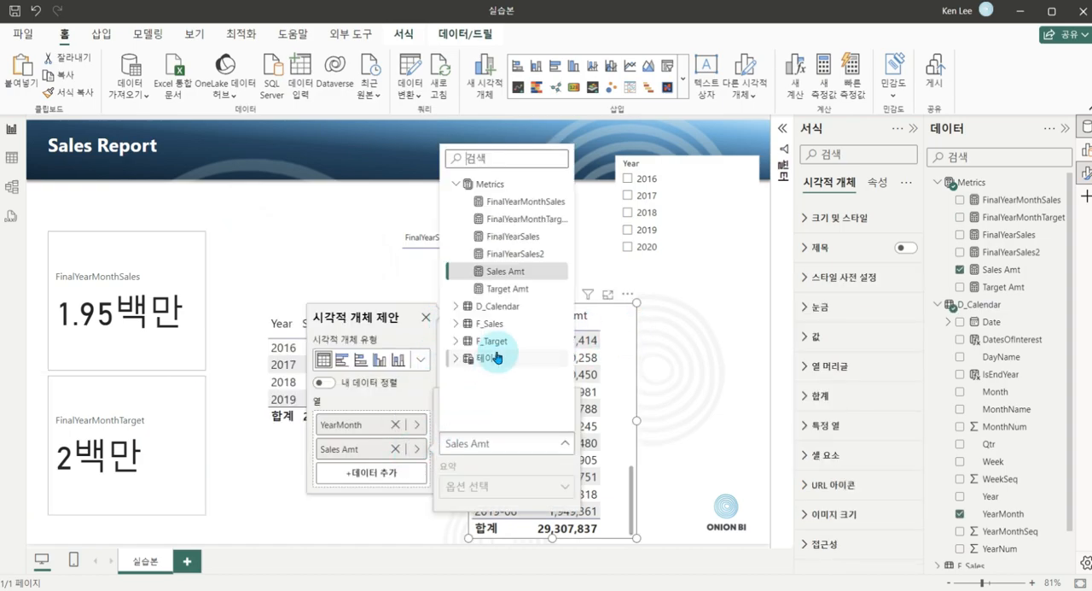
pyautogui.click(500, 286)
pyautogui.scroll(-3, 589, 419)
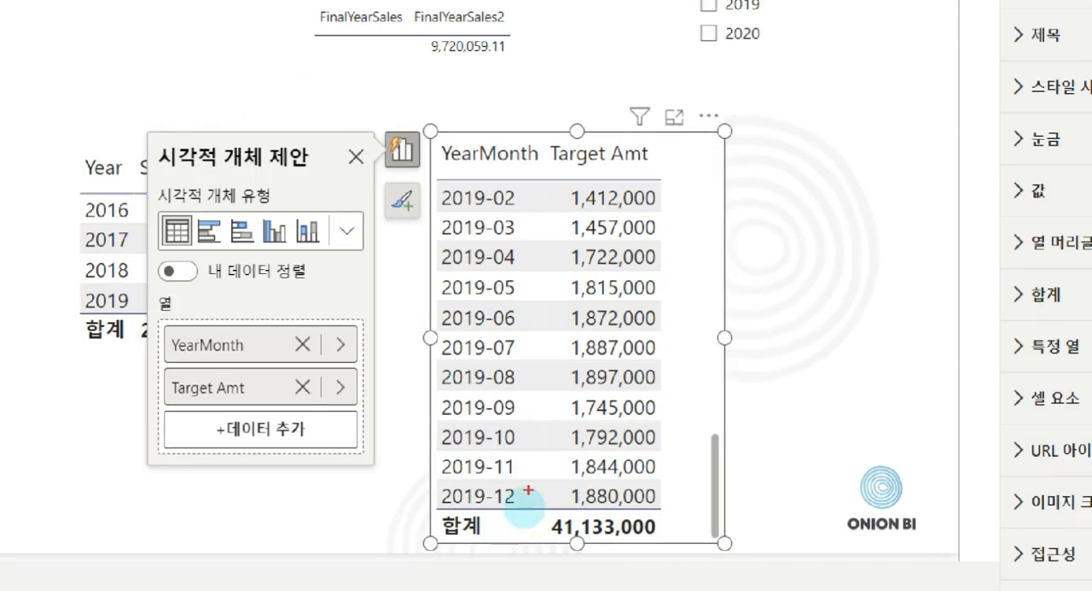
pyautogui.moveTo(531, 483); pyautogui.dragTo(670, 515)
pyautogui.press('Escape')
# Set the display units of the FinalYearMonthTarget callout value to None (없음).
pyautogui.click(153, 450)
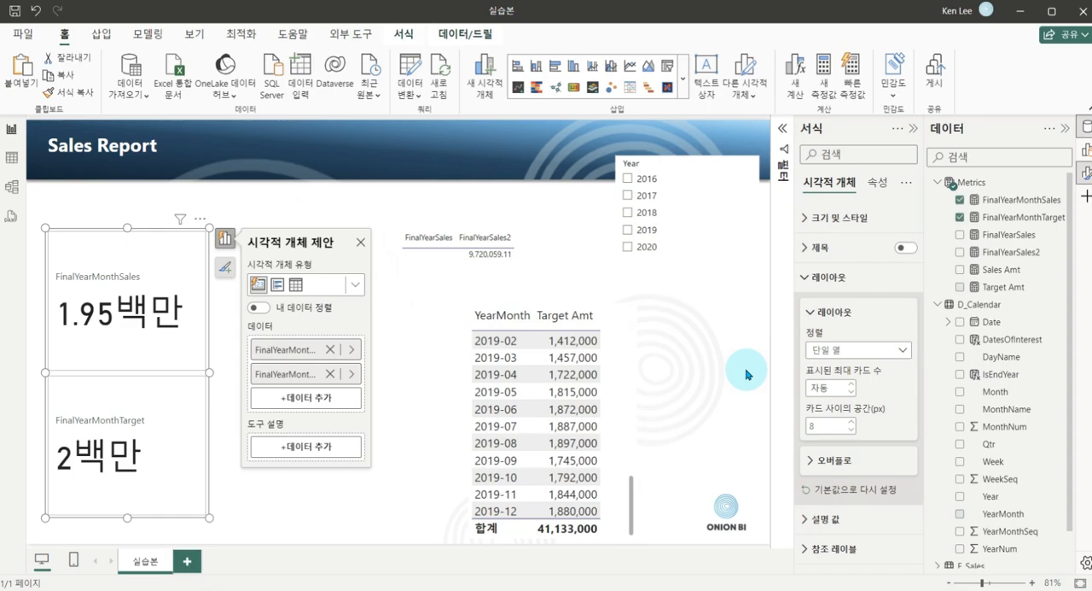
pyautogui.click(824, 277)
pyautogui.click(810, 309)
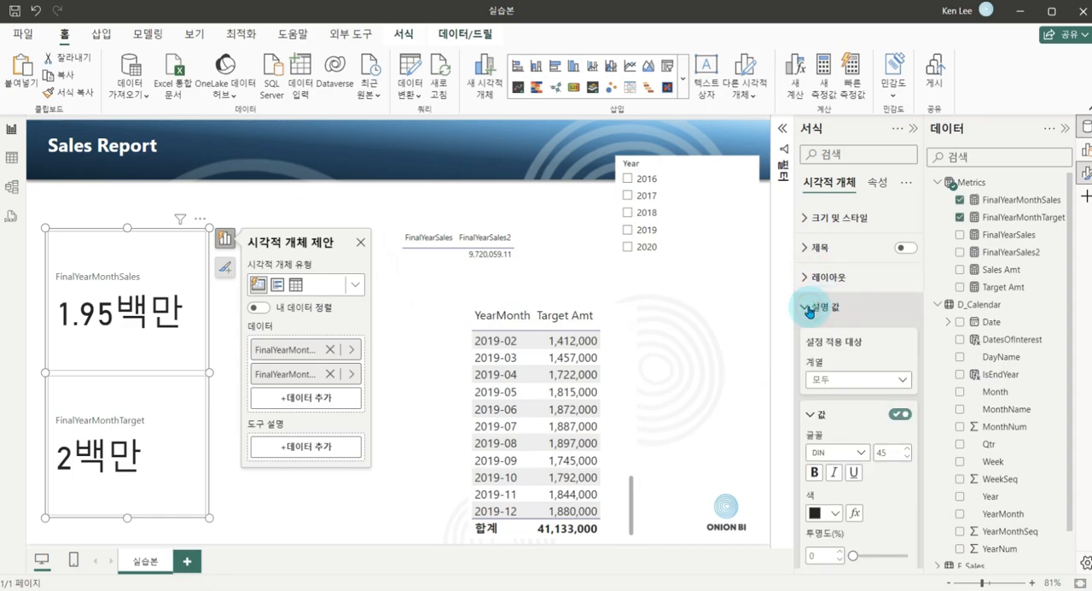
pyautogui.click(867, 379)
pyautogui.click(856, 433)
pyautogui.scroll(-5, 862, 418)
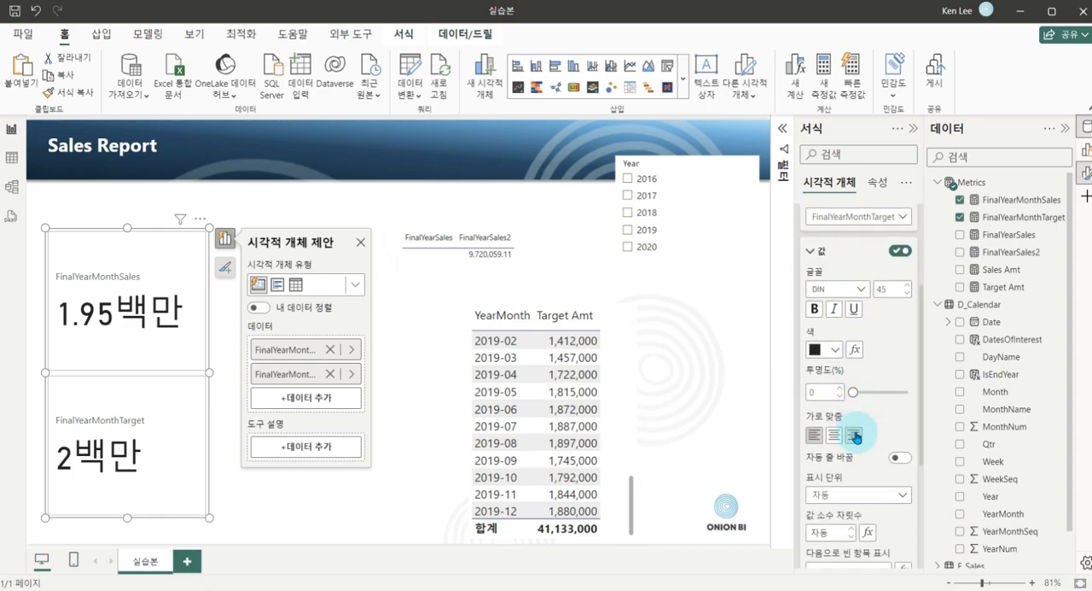
pyautogui.click(815, 385)
pyautogui.click(845, 420)
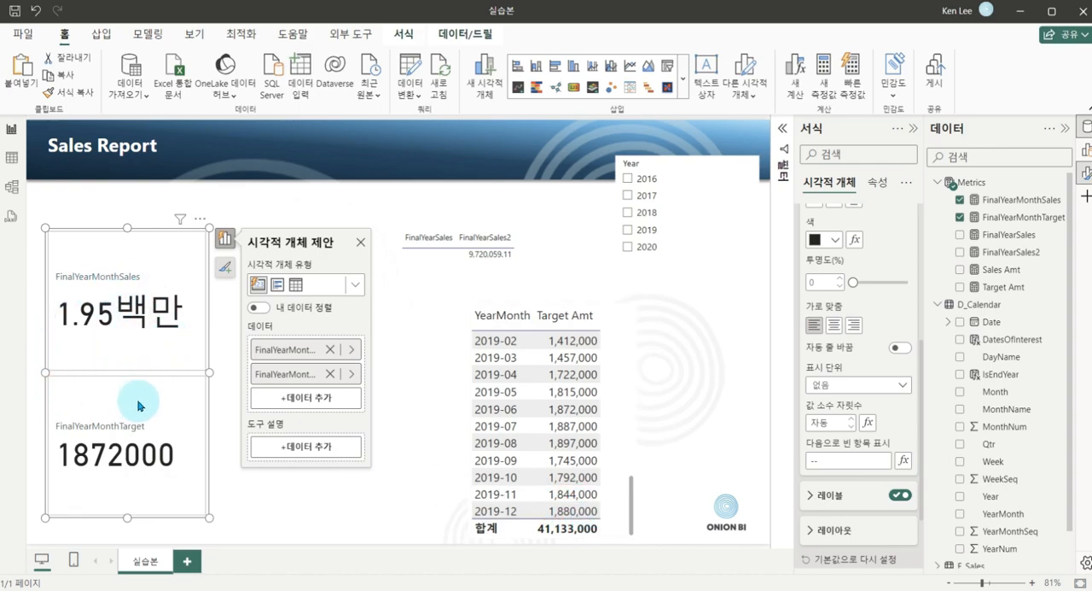
pyautogui.moveTo(155, 424); pyautogui.dragTo(162, 409)
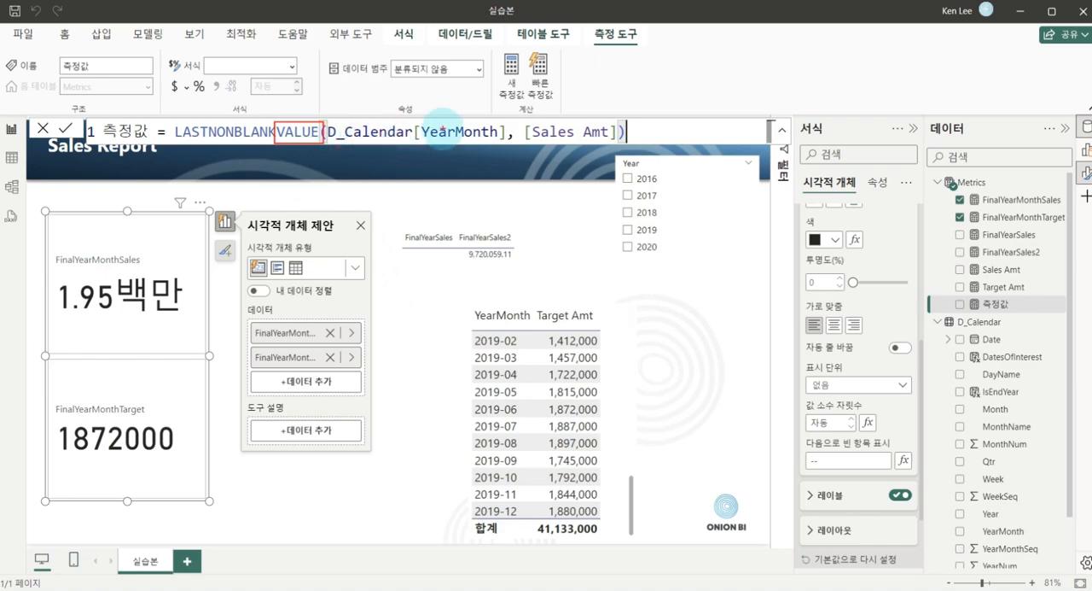
# Review the YearMonth and Sales Amt arguments of the LASTNONBLANKVALUE formula in the new measure.
pyautogui.moveTo(424, 170)
pyautogui.mouseDown()
pyautogui.moveTo(500, 117)
pyautogui.moveTo(442, 159)
pyautogui.mouseUp()
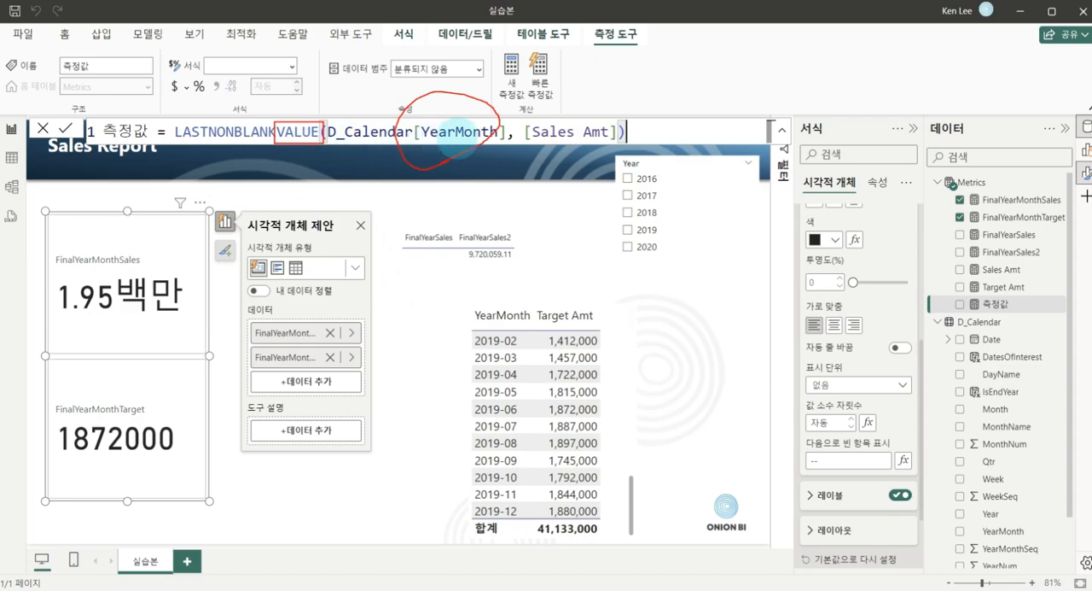
pyautogui.moveTo(555, 169)
pyautogui.mouseDown()
pyautogui.moveTo(525, 162)
pyautogui.moveTo(633, 132)
pyautogui.mouseUp()
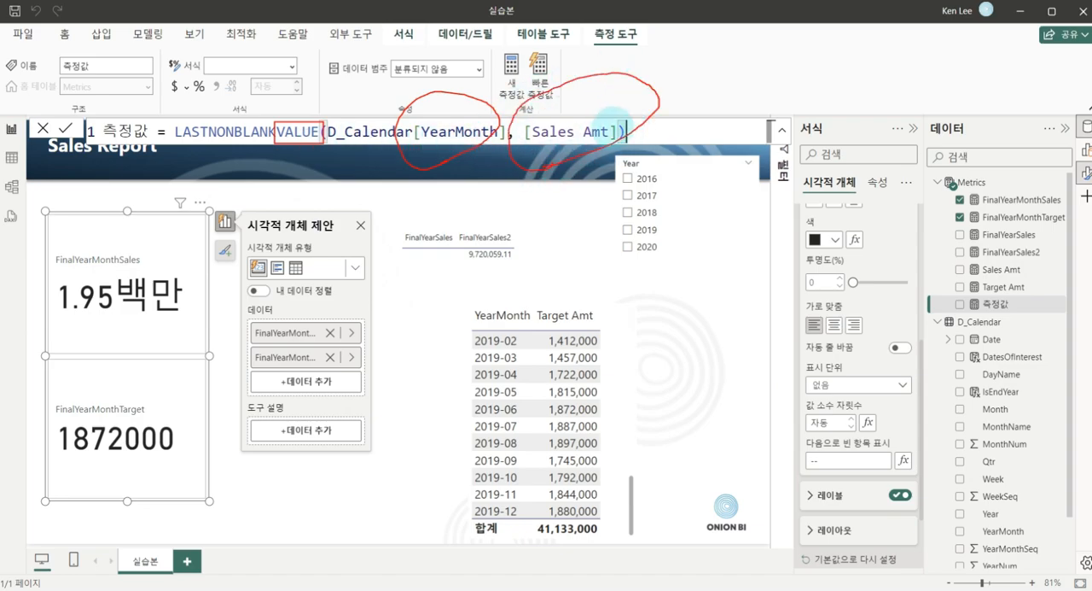
pyautogui.moveTo(646, 85); pyautogui.dragTo(680, 69)
pyautogui.press('Escape')
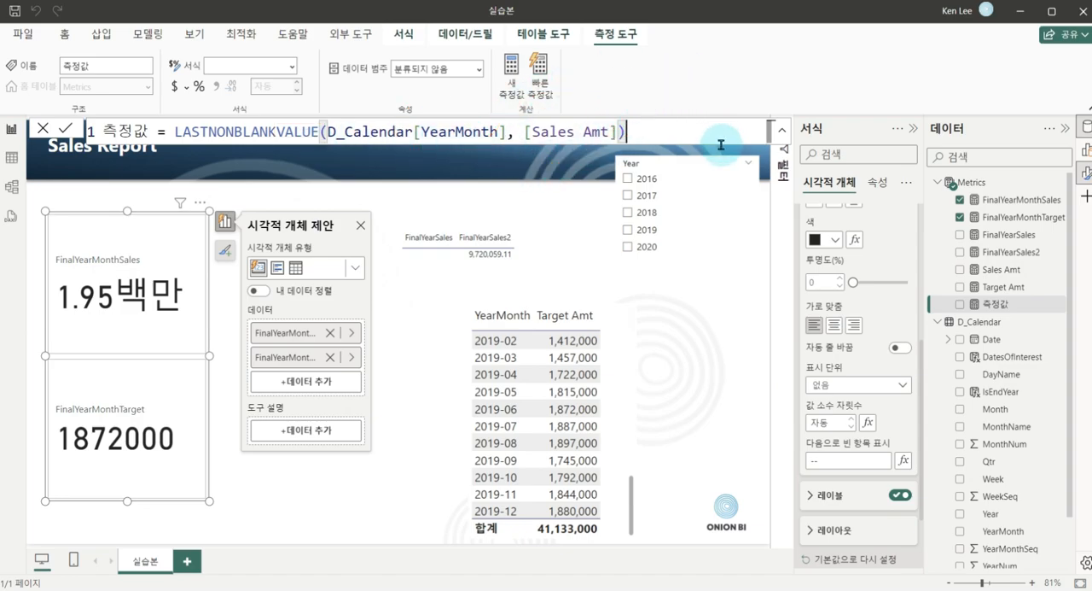
# Compare the FinalYearMonthSales and FinalYearMonthTarget formulas, examining their CALCULATE expressions and LASTNONBLANK arguments.
pyautogui.click(990, 202)
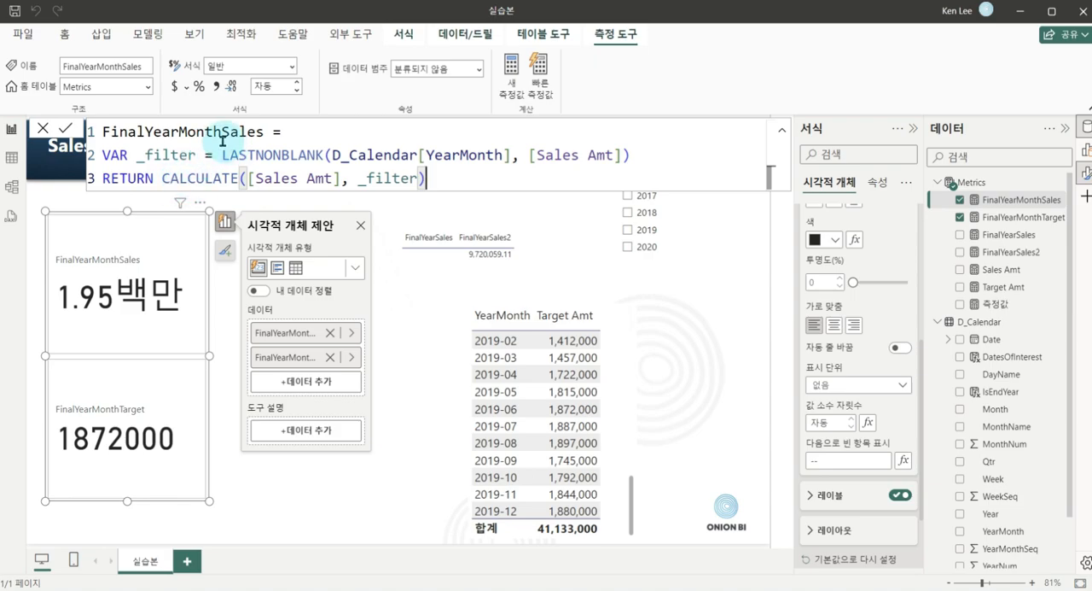
pyautogui.moveTo(225, 160); pyautogui.dragTo(339, 204)
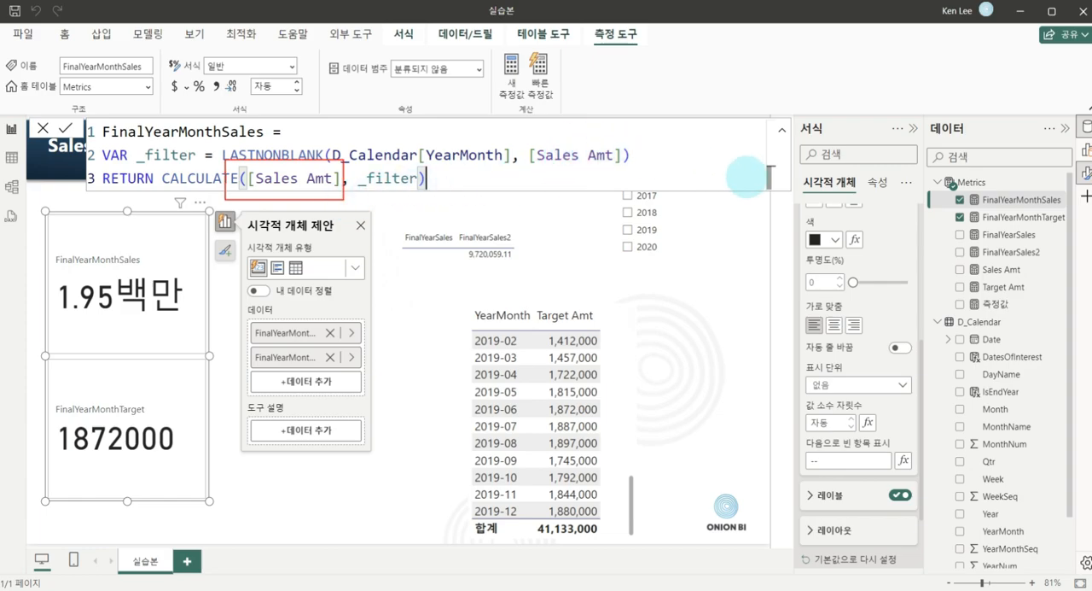
pyautogui.click(1005, 218)
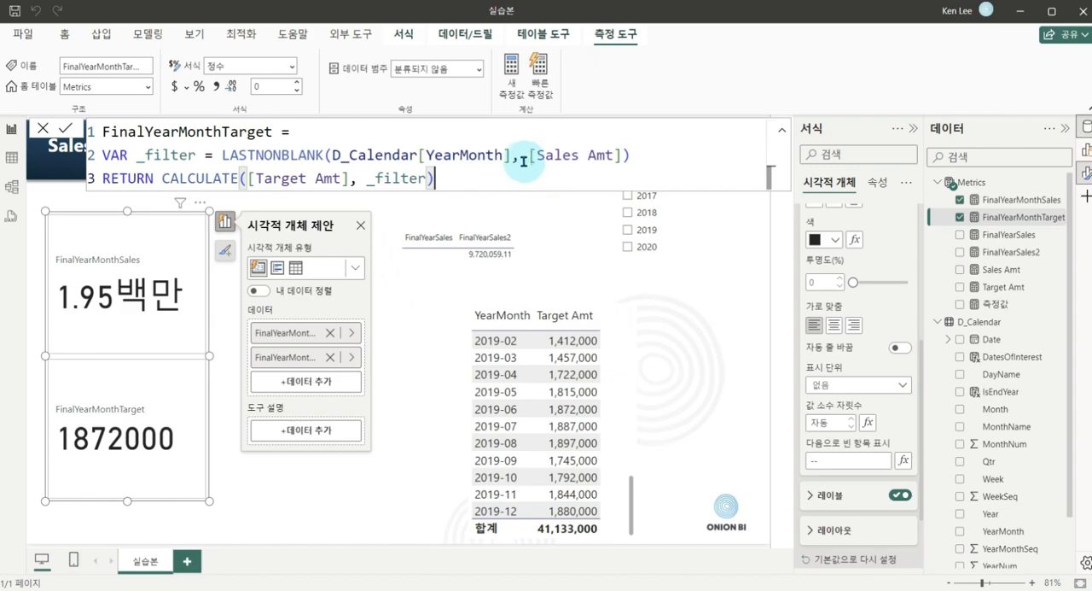
pyautogui.moveTo(521, 142); pyautogui.dragTo(636, 175)
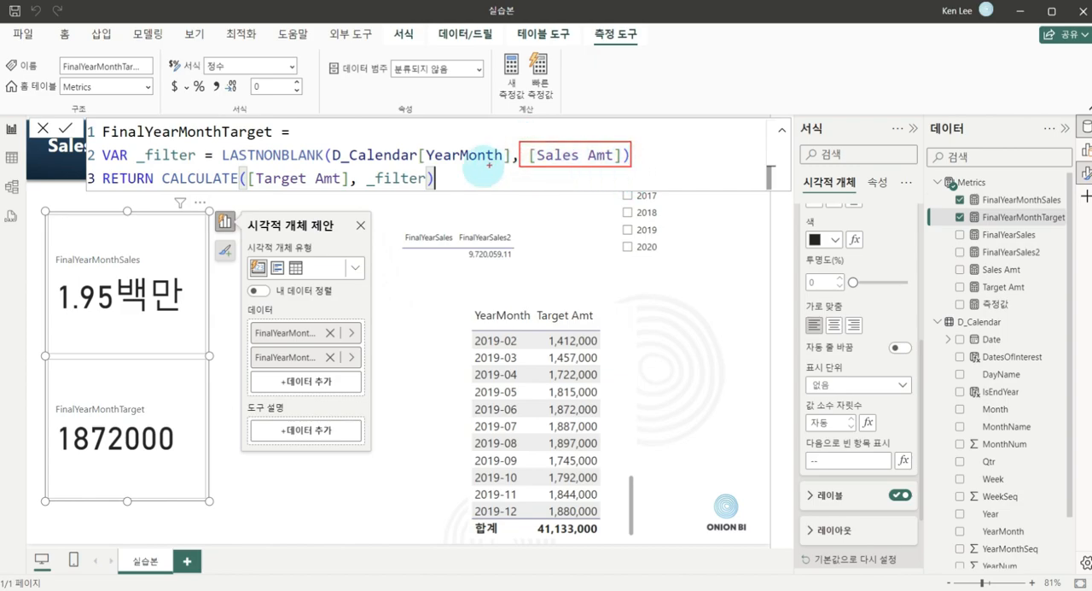
pyautogui.moveTo(478, 171)
pyautogui.mouseDown()
pyautogui.moveTo(436, 167)
pyautogui.moveTo(491, 132)
pyautogui.moveTo(468, 179)
pyautogui.mouseUp()
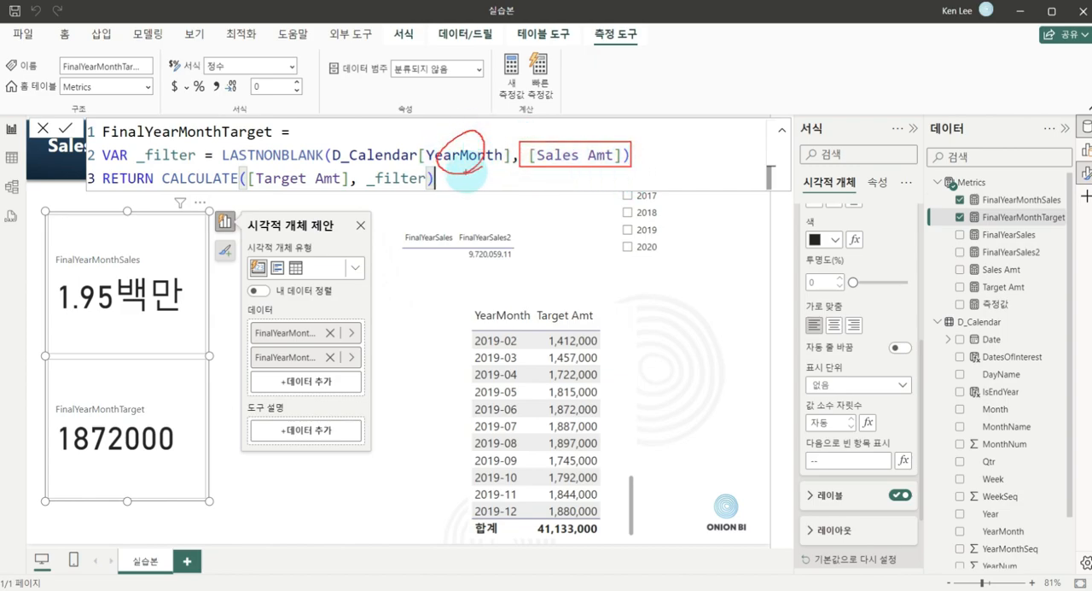
pyautogui.moveTo(371, 147); pyautogui.dragTo(264, 202)
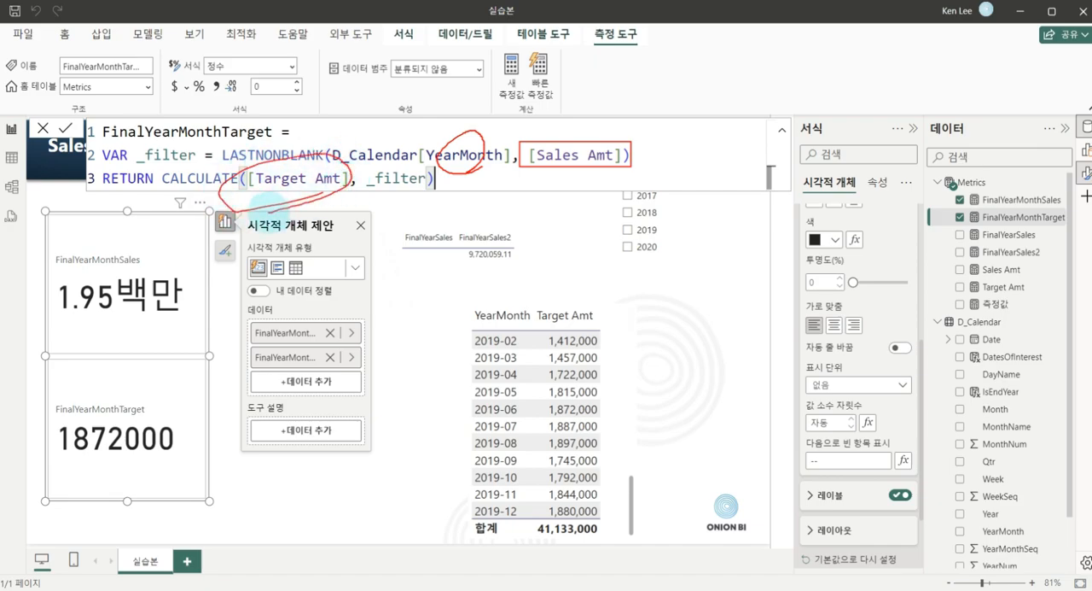
pyautogui.moveTo(508, 107); pyautogui.dragTo(559, 100)
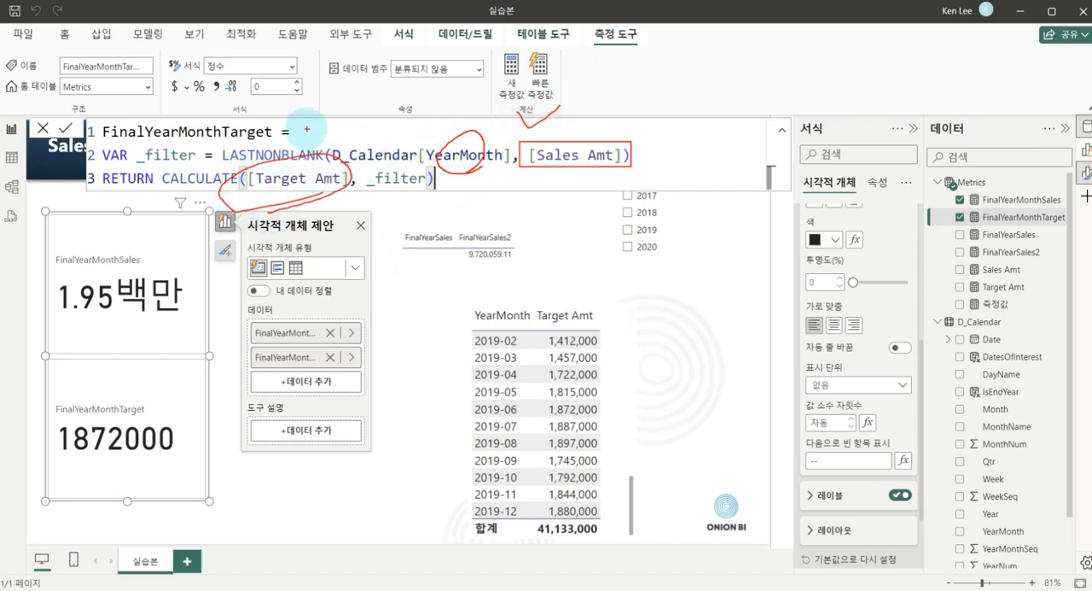
# Review the LASTNONBLANK filter variable in the FinalYearMonthTarget formula, leave the formula editor and deselect the cards.
pyautogui.moveTo(304, 122); pyautogui.dragTo(333, 117)
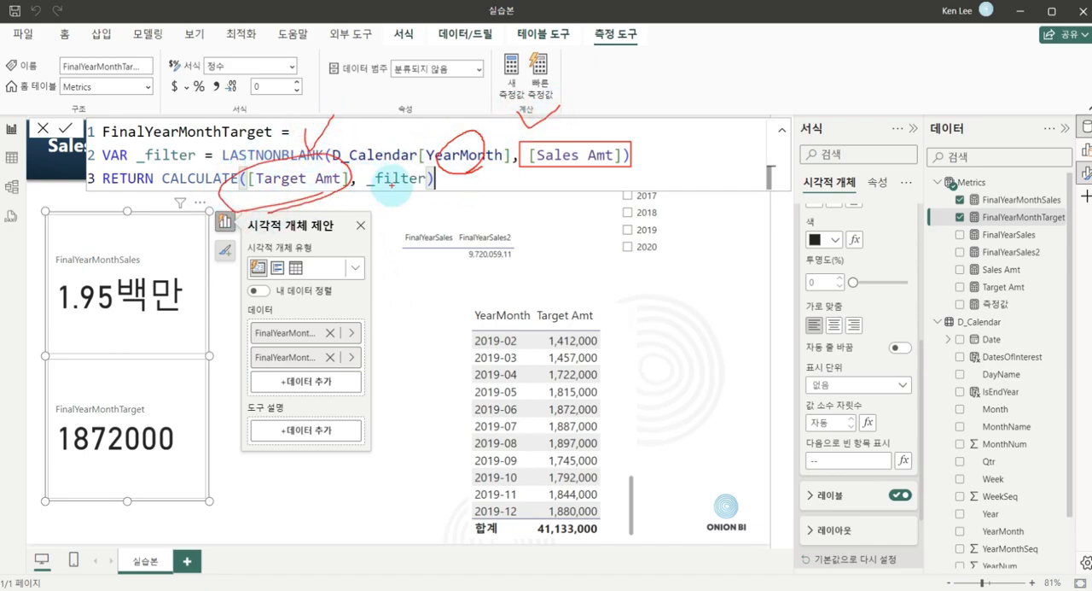
pyautogui.moveTo(305, 145)
pyautogui.mouseDown()
pyautogui.moveTo(94, 117)
pyautogui.moveTo(283, 144)
pyautogui.mouseUp()
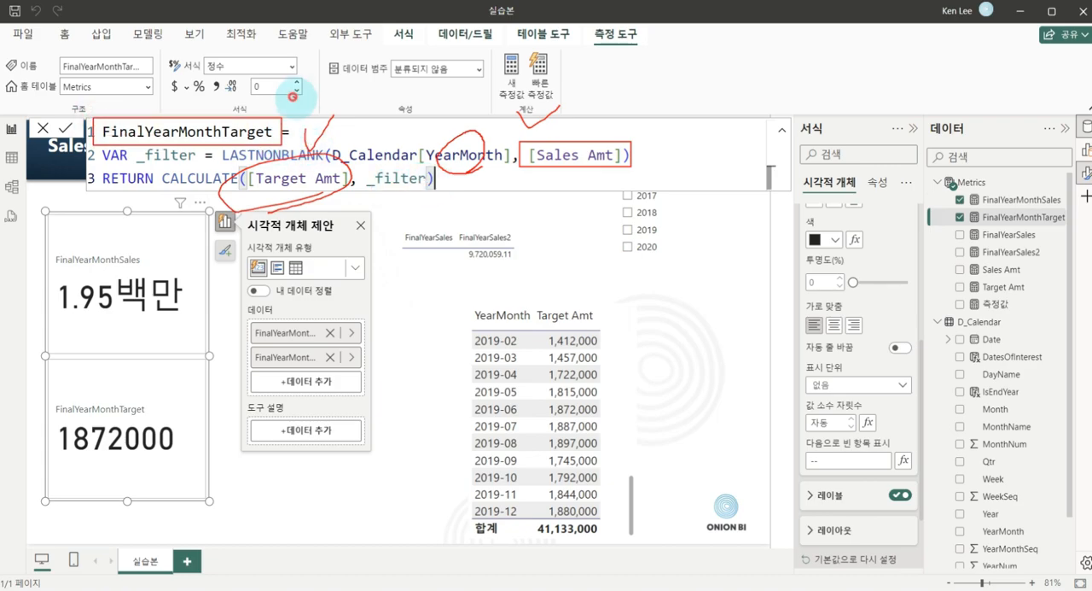
pyautogui.press('Escape')
pyautogui.click(405, 231)
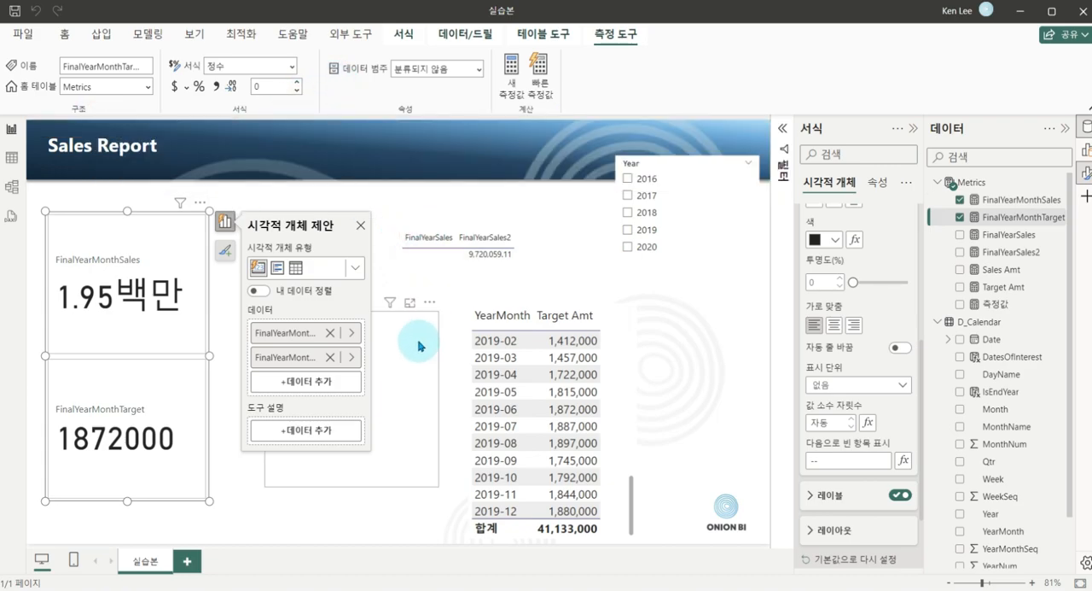
pyautogui.click(705, 292)
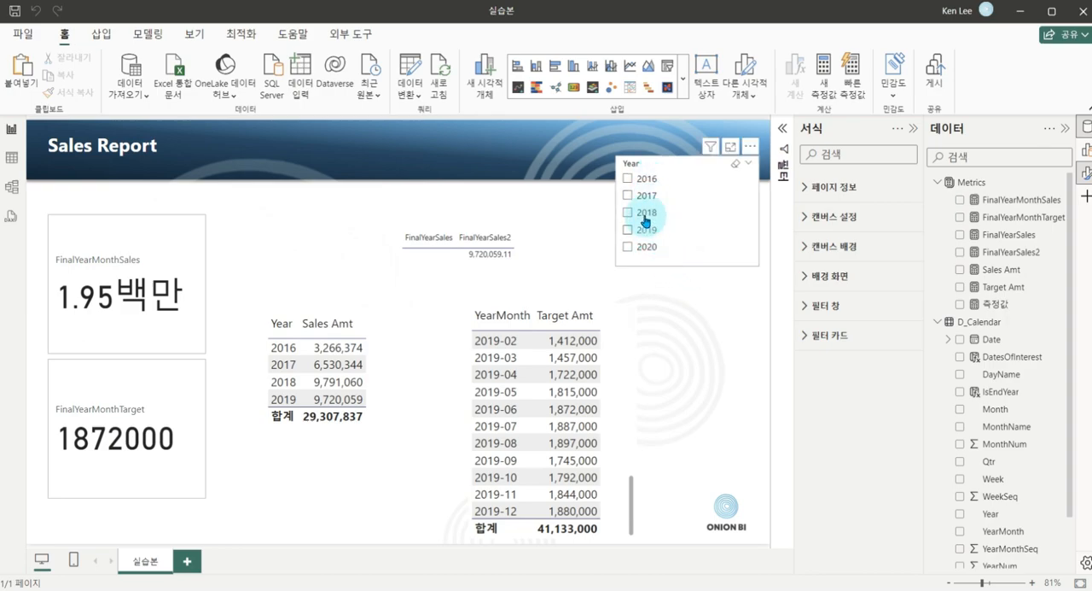
# Filter the report to 2018 with the Year slicer to check the FinalYearMonthSales and FinalYearMonthTarget cards, and clear the selection.
pyautogui.click(228, 280)
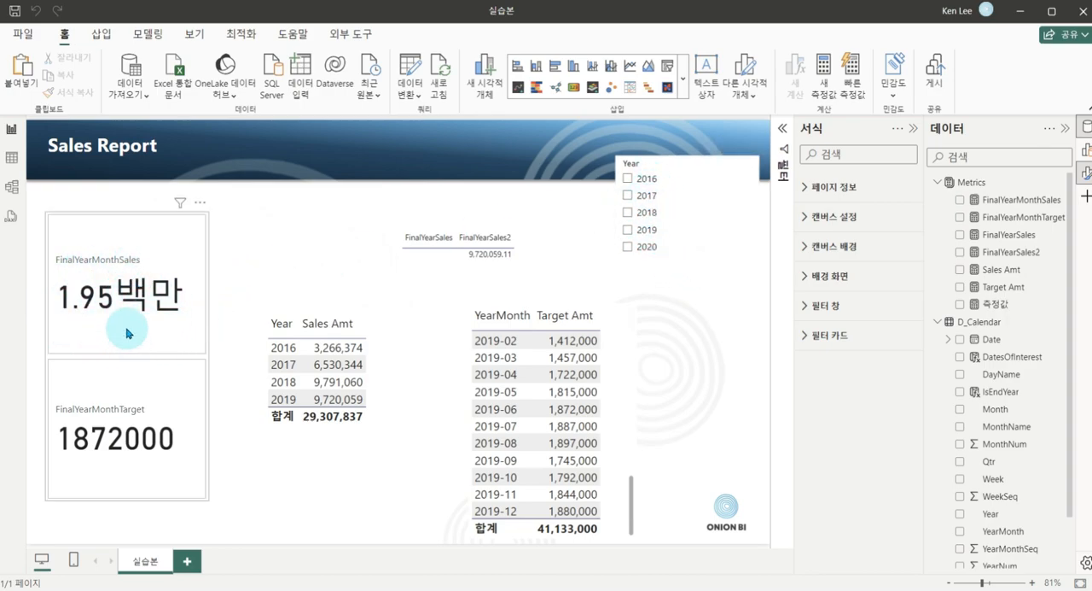
pyautogui.click(640, 212)
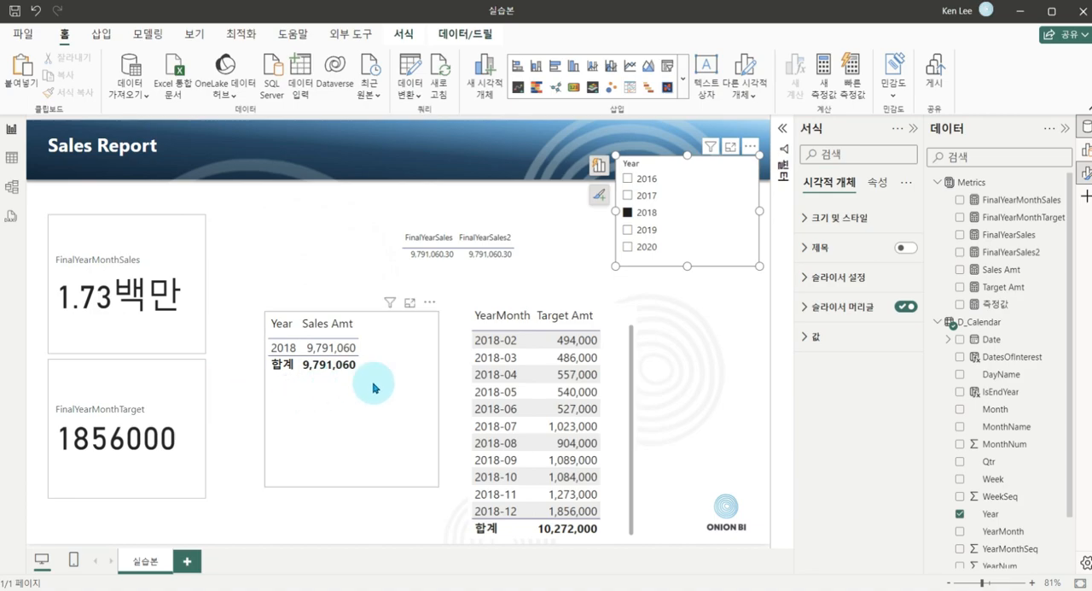
pyautogui.click(649, 220)
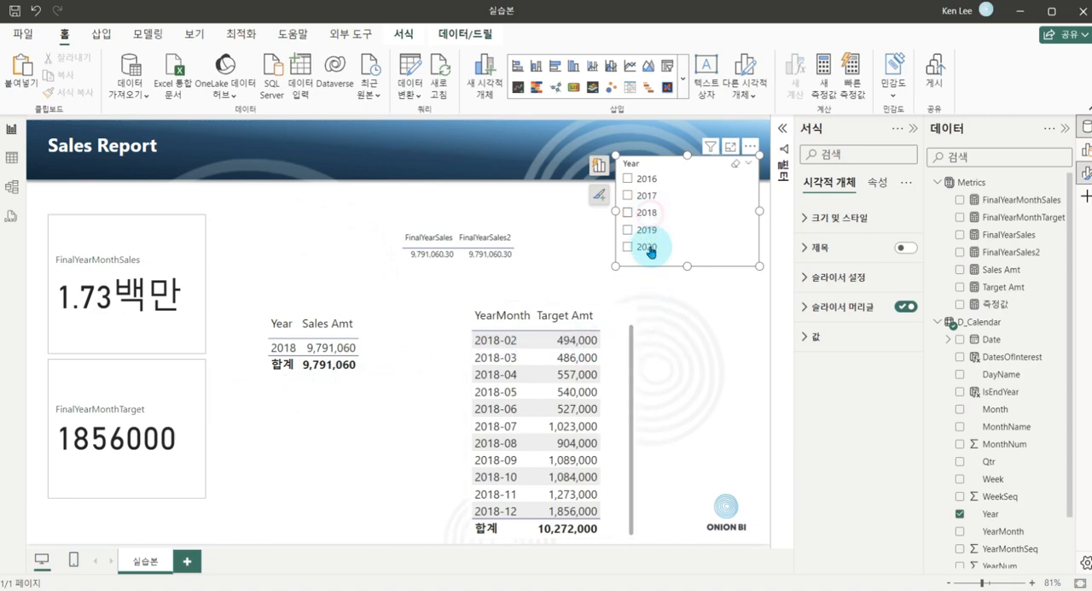
pyautogui.click(695, 343)
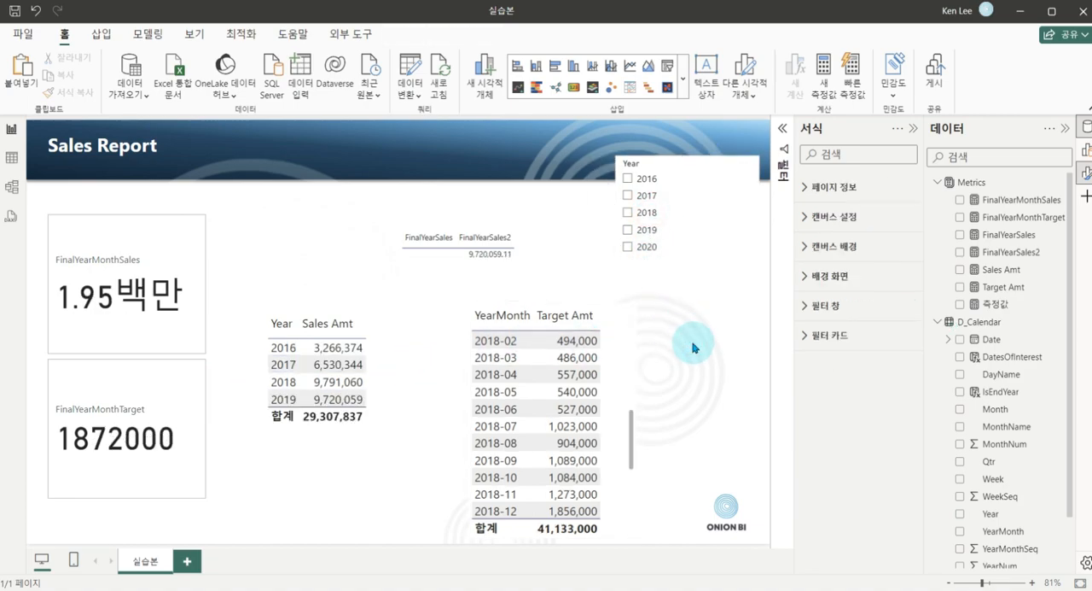